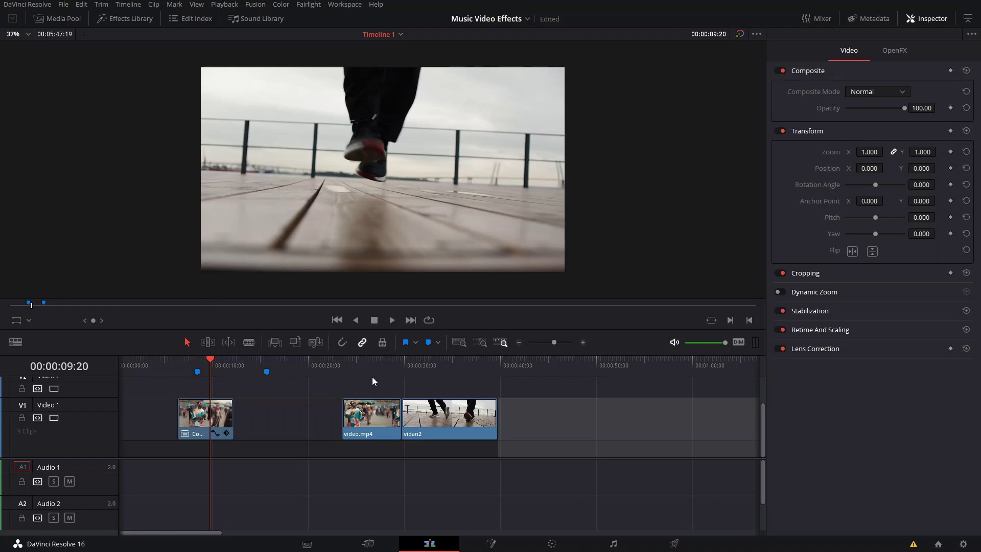
- Play back the finished flash transition in the first compound clip and park on its glow at 00:00:08:00
{"action": "left_click", "coordinate": [180, 366]}
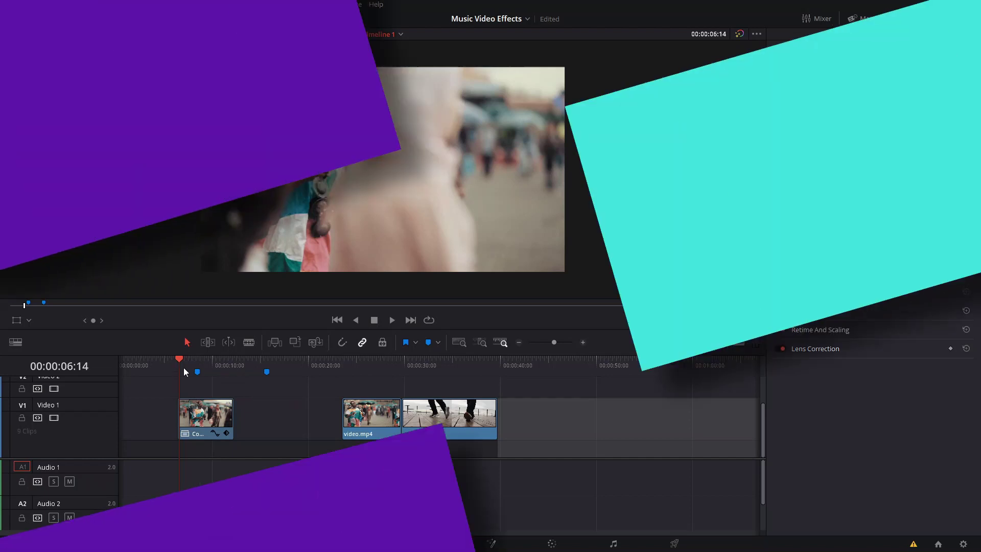
{"action": "key", "text": "space"}
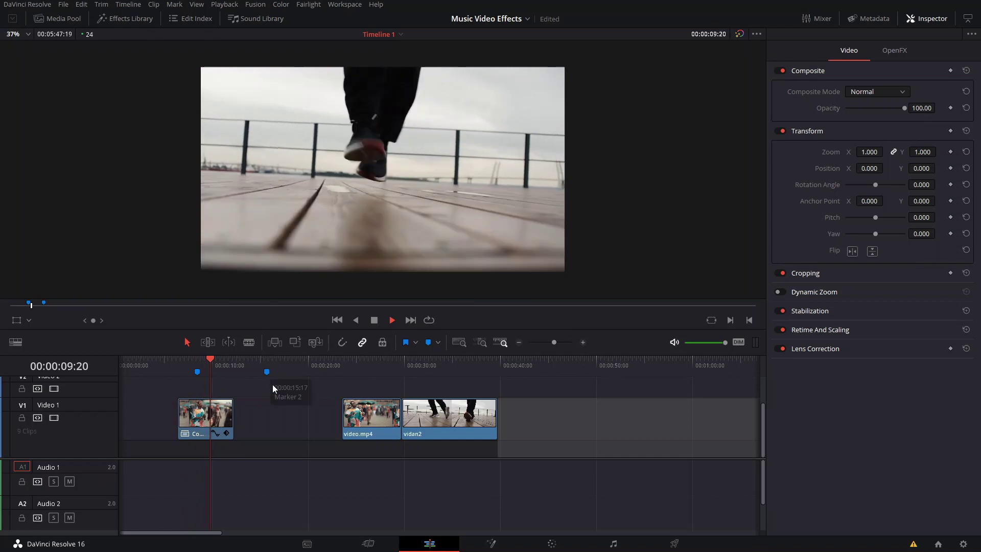
{"action": "key", "text": "space"}
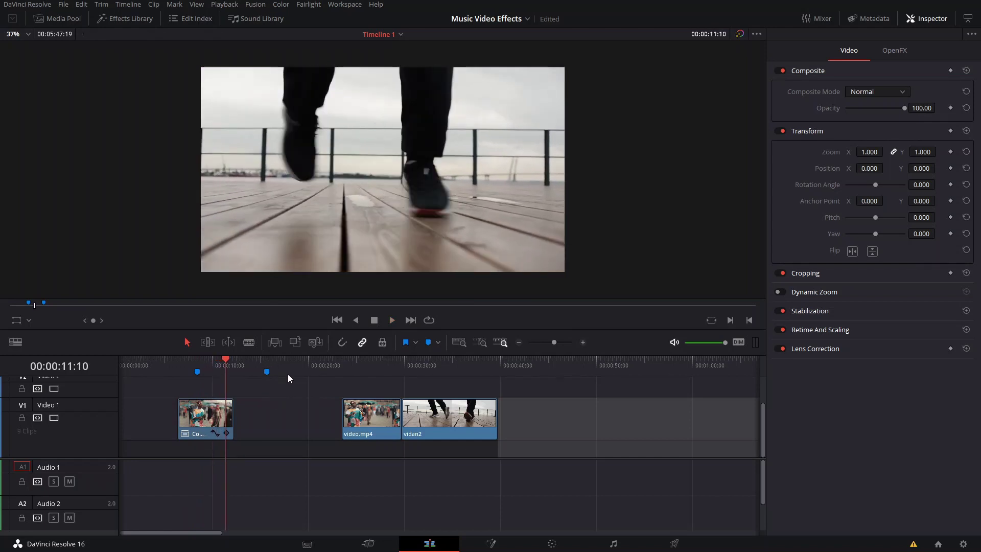
{"action": "left_click_drag", "start_coordinate": [188, 364], "coordinate": [193, 366]}
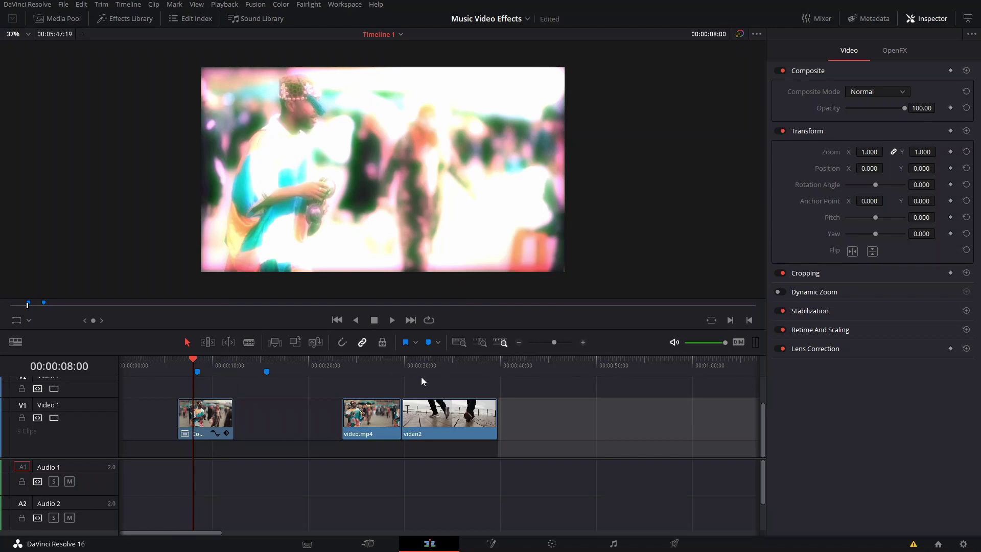
{"action": "left_click", "coordinate": [105, 15]}
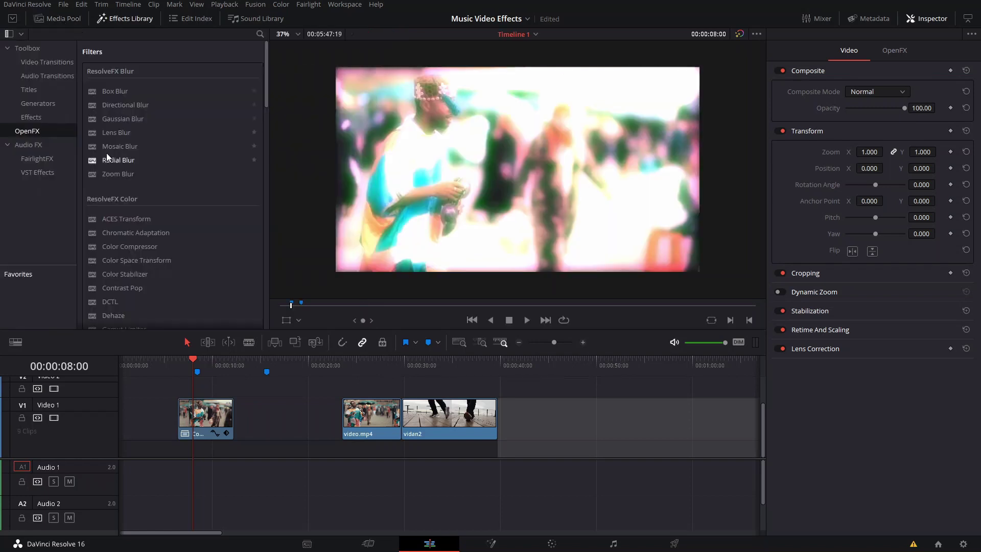
{"action": "left_click", "coordinate": [41, 106]}
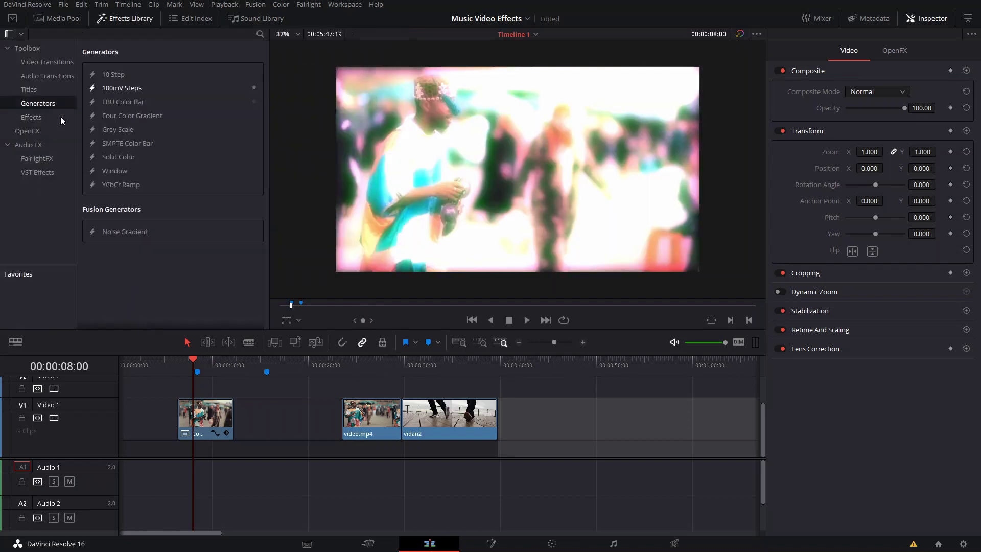
{"action": "left_click", "coordinate": [35, 120]}
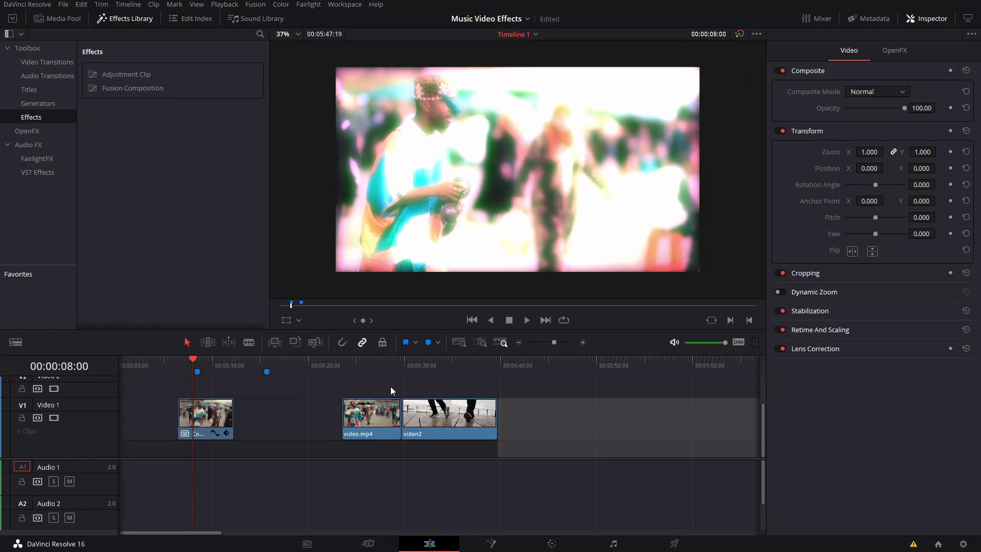
{"action": "left_click", "coordinate": [130, 22]}
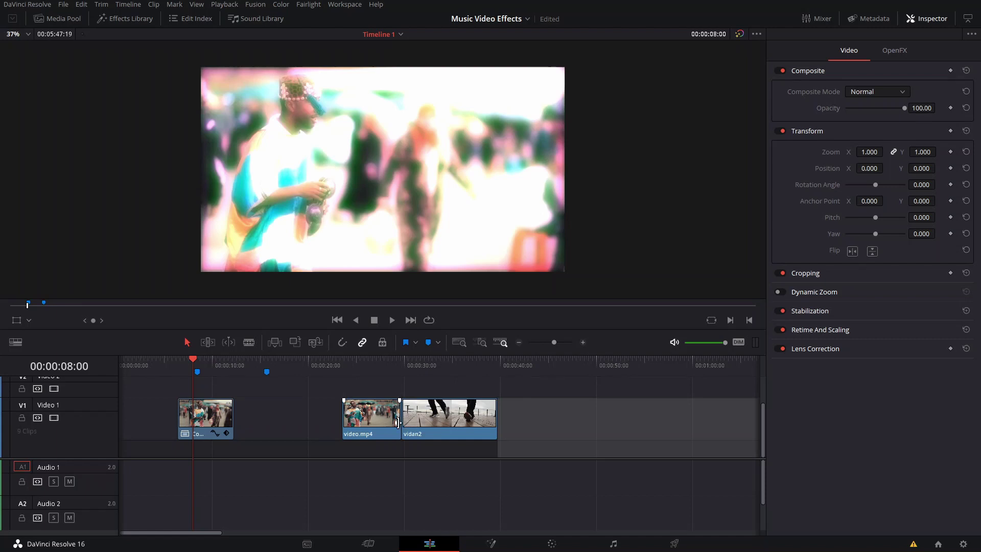
- Examine the Glow effect's settings on the finished compound clip
{"action": "left_click", "coordinate": [401, 361]}
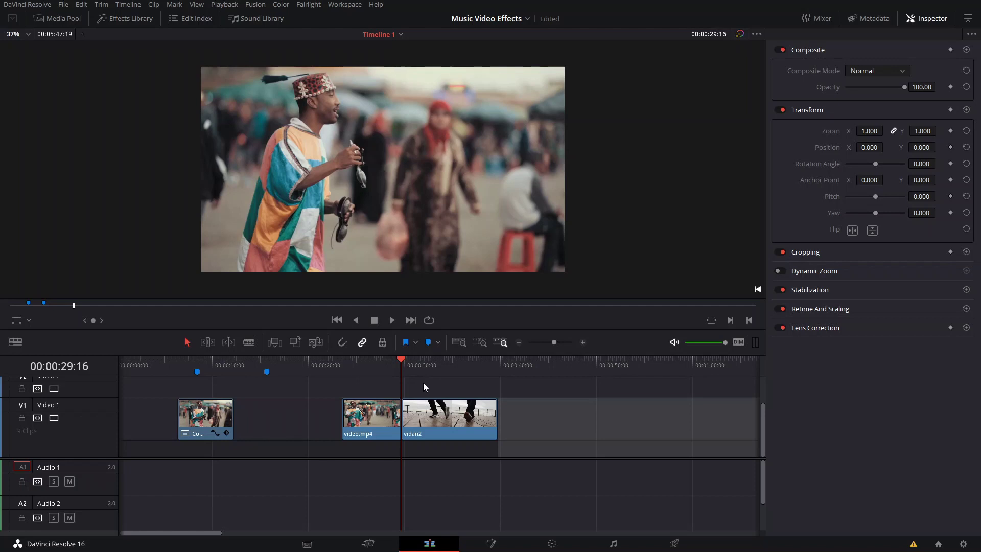
{"action": "left_click", "coordinate": [227, 406]}
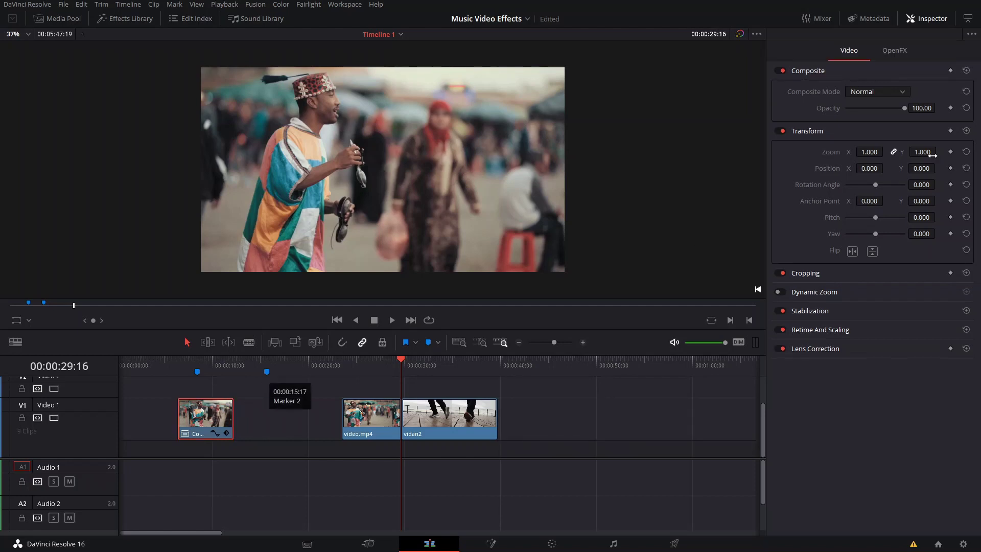
{"action": "left_click", "coordinate": [893, 49]}
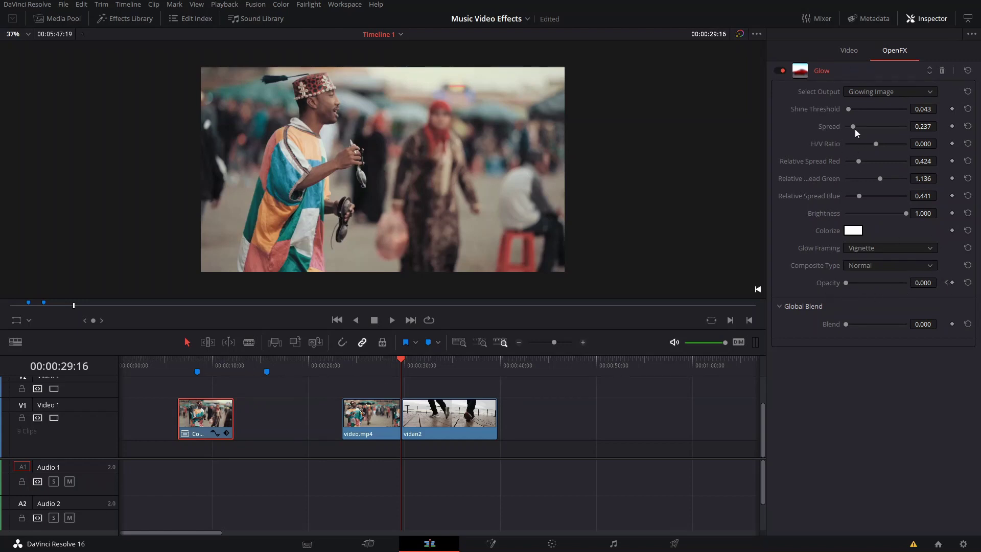
- Add a timeline marker on the last frame of video.mp4, at 00:00:29:16, just before the cut to vidan2
{"action": "left_click", "coordinate": [466, 413]}
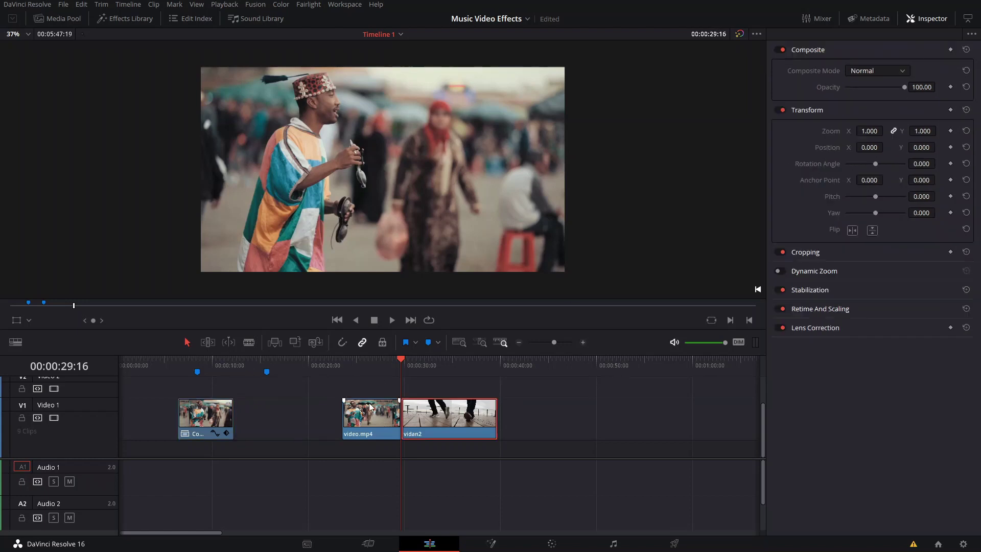
{"action": "left_click", "coordinate": [376, 416]}
{"action": "left_click", "coordinate": [402, 360]}
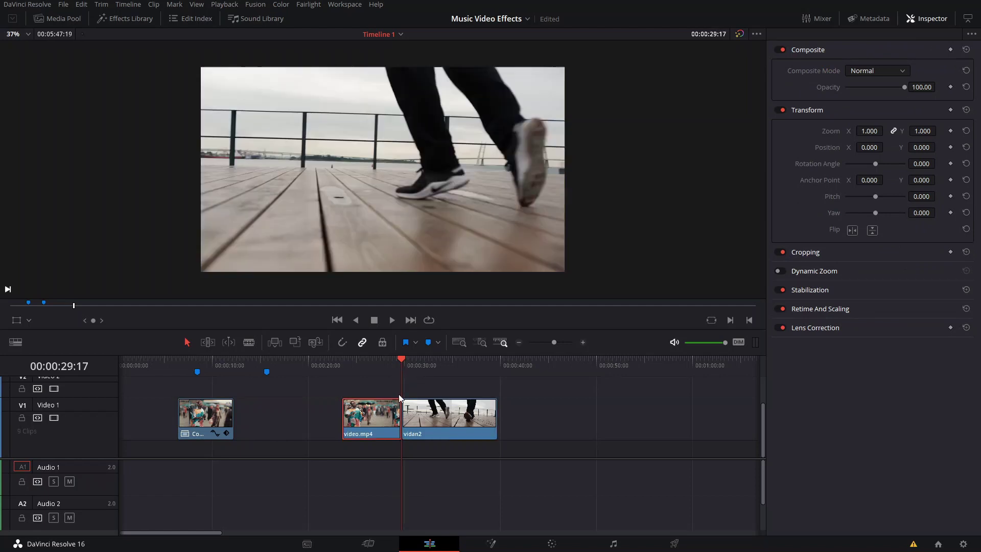
{"action": "key", "text": "Left"}
{"action": "left_click", "coordinate": [432, 384]}
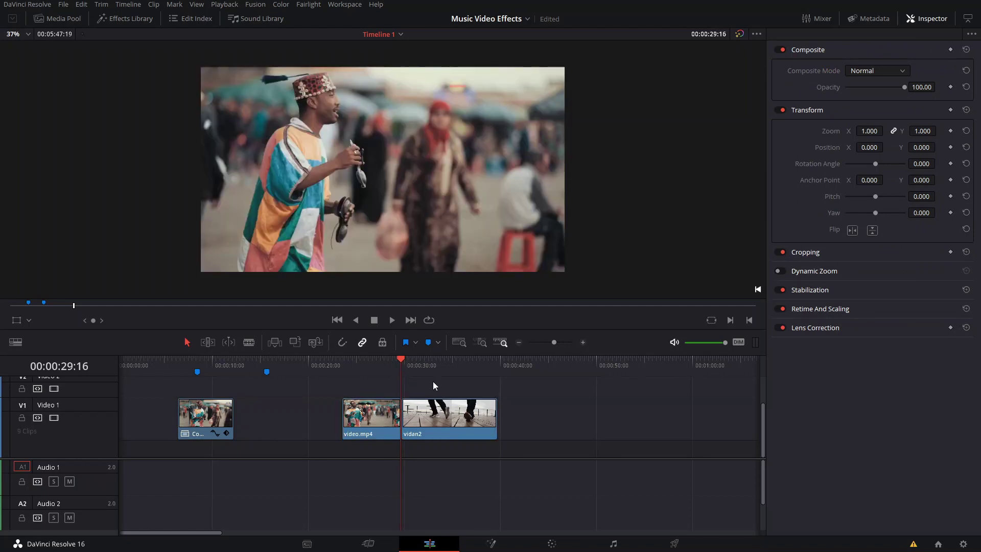
{"action": "key", "text": "m"}
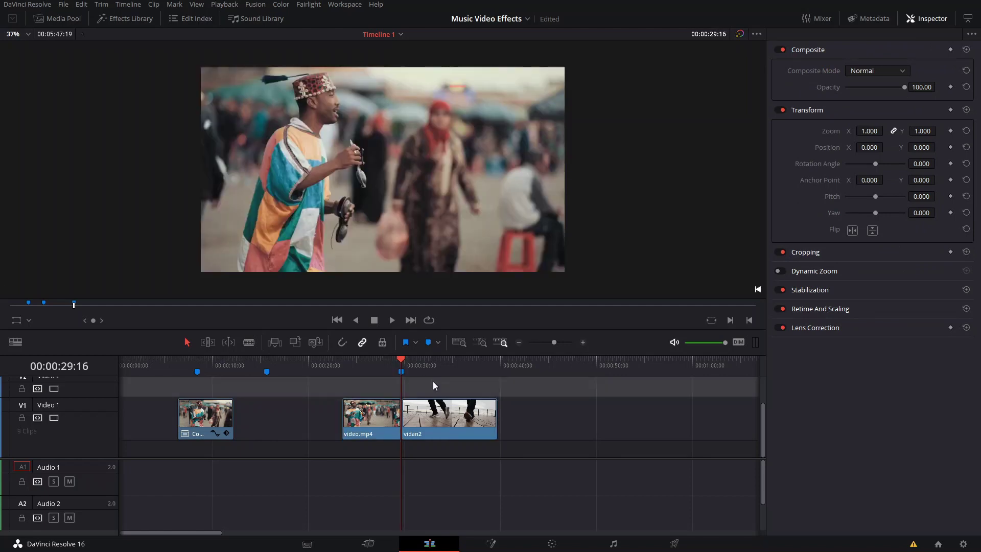
- Combine the video.mp4 and vidan2 clips into a new compound clip
{"action": "left_click", "coordinate": [393, 421]}
{"action": "left_click", "coordinate": [421, 424], "text": "ctrl"}
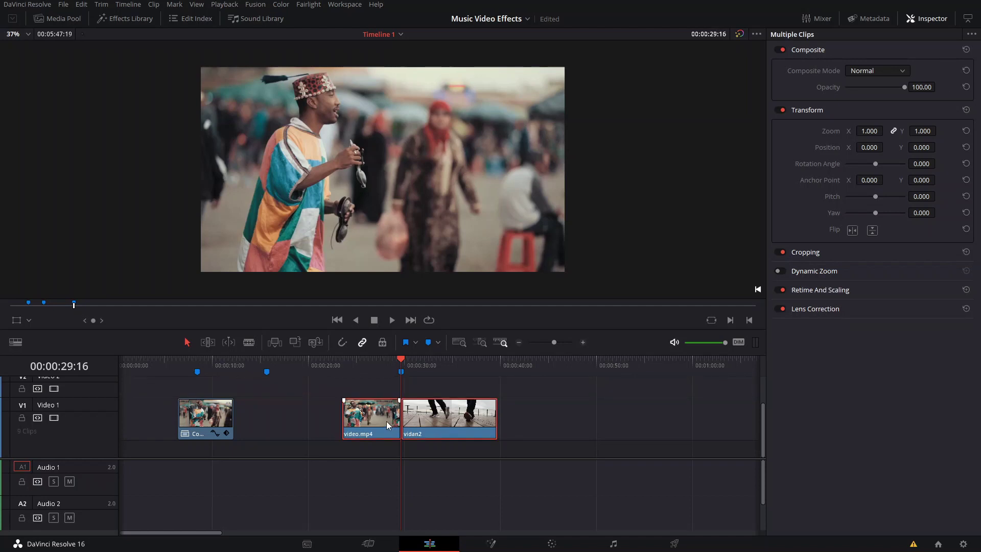
{"action": "right_click", "coordinate": [386, 420]}
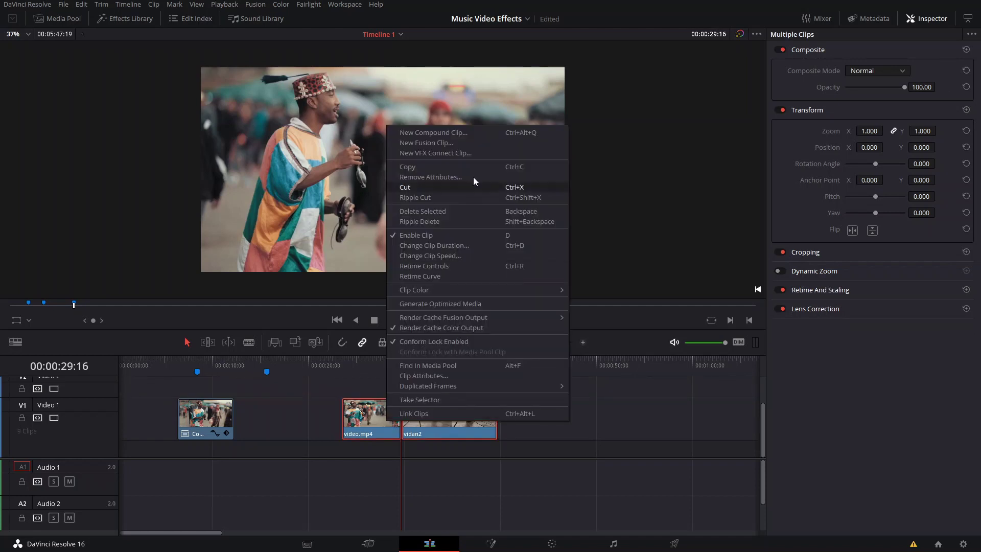
{"action": "left_click", "coordinate": [478, 133]}
{"action": "left_click", "coordinate": [561, 301]}
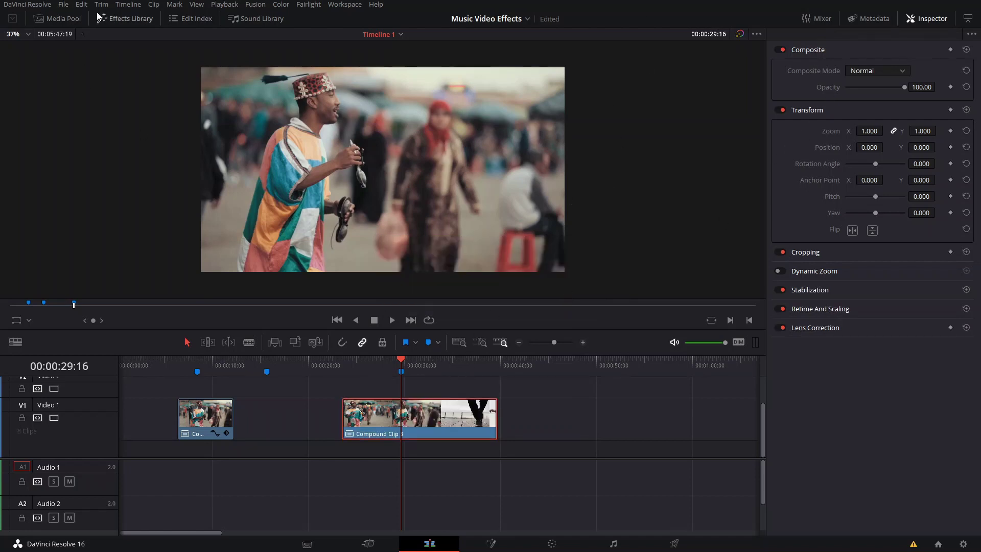
- Apply the ResolveFX Light Glow effect to the new compound clip
{"action": "left_click", "coordinate": [112, 22]}
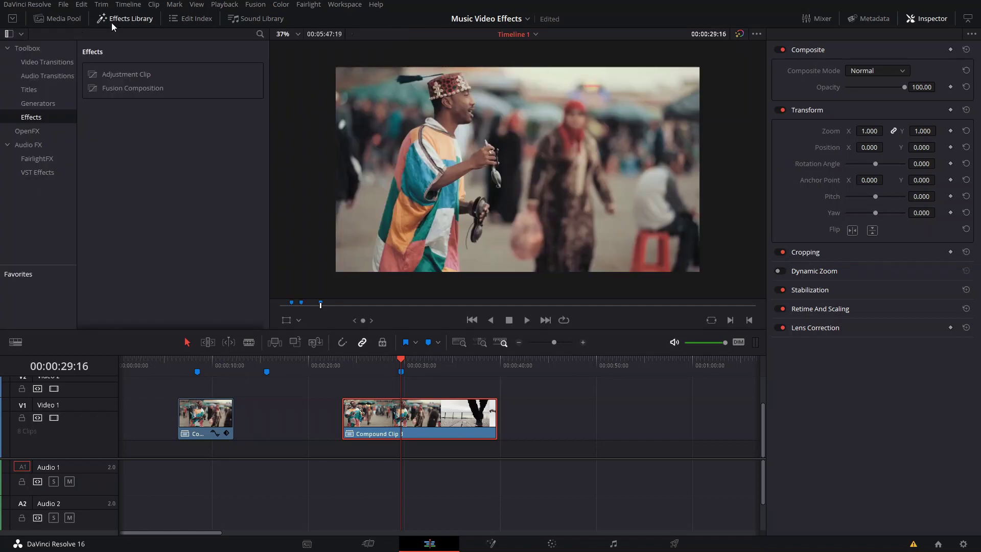
{"action": "left_click", "coordinate": [37, 128]}
{"action": "scroll", "coordinate": [192, 112], "scroll_direction": "down", "scroll_amount": 2}
{"action": "scroll", "coordinate": [187, 120], "scroll_direction": "down", "scroll_amount": 10}
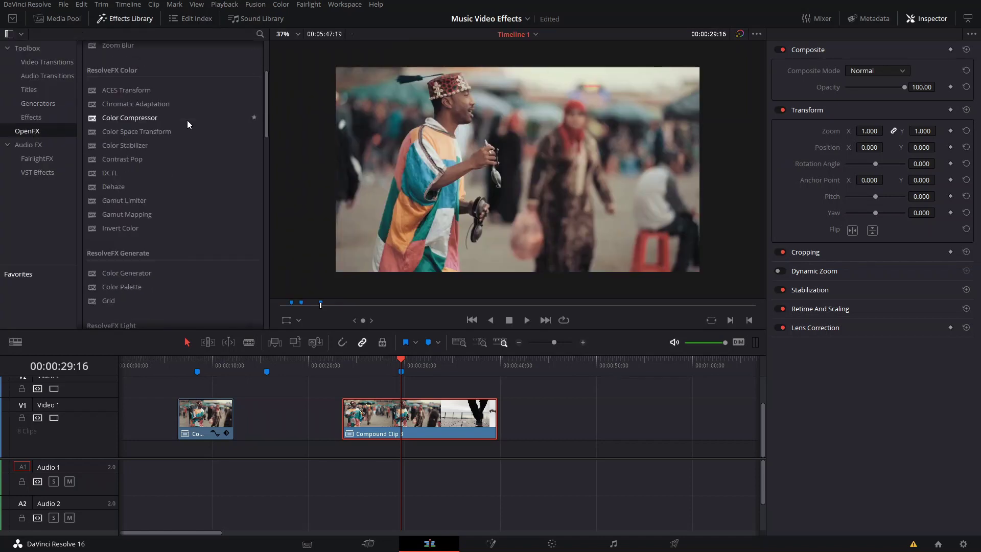
{"action": "scroll", "coordinate": [182, 119], "scroll_direction": "down", "scroll_amount": 10}
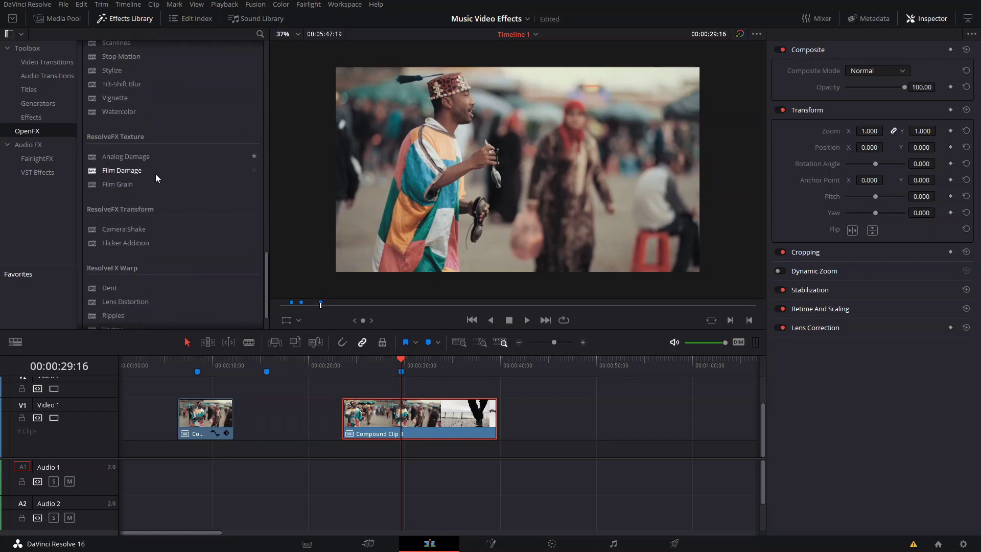
{"action": "scroll", "coordinate": [147, 183], "scroll_direction": "down", "scroll_amount": 2}
{"action": "scroll", "coordinate": [141, 190], "scroll_direction": "up", "scroll_amount": 6}
{"action": "scroll", "coordinate": [141, 189], "scroll_direction": "up", "scroll_amount": 6}
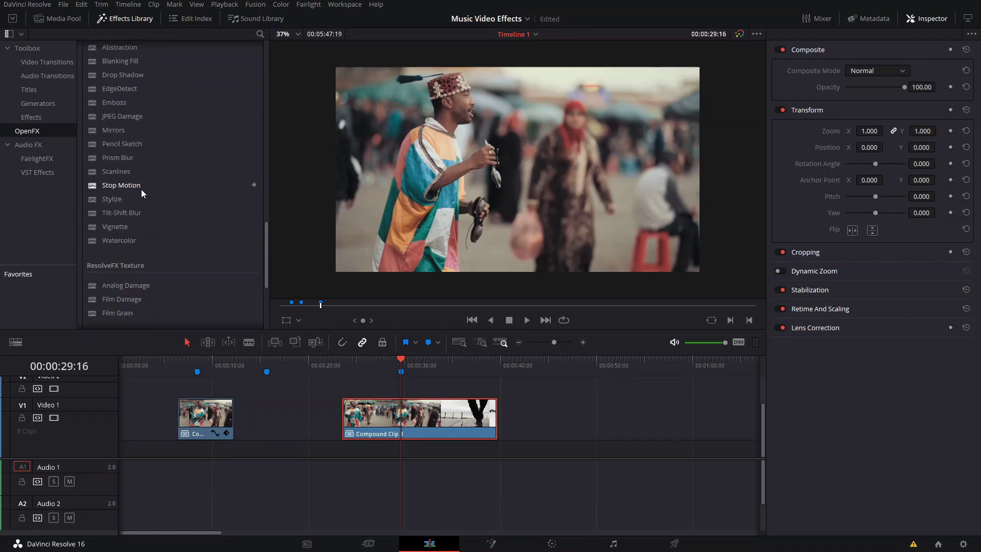
{"action": "scroll", "coordinate": [162, 208], "scroll_direction": "up", "scroll_amount": 12}
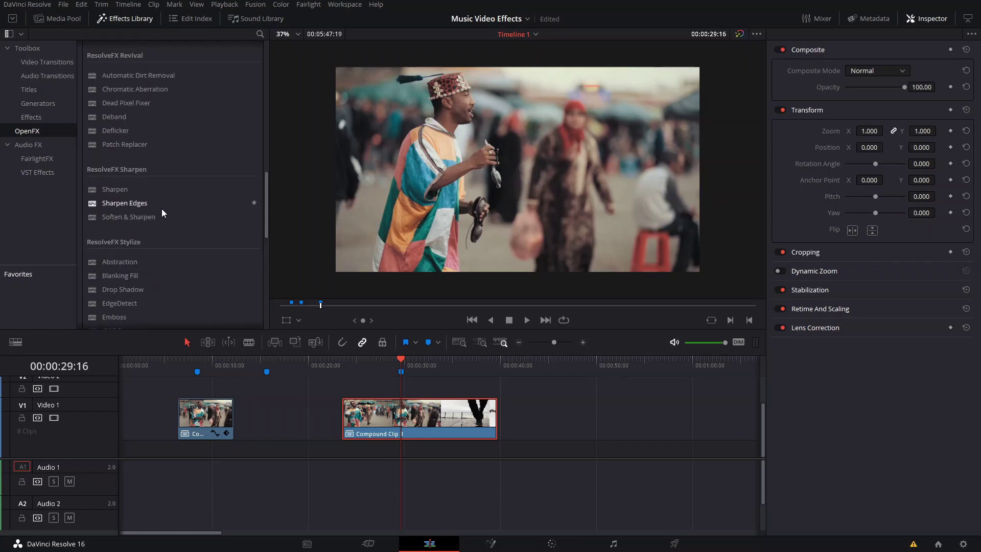
{"action": "scroll", "coordinate": [160, 208], "scroll_direction": "up", "scroll_amount": 2}
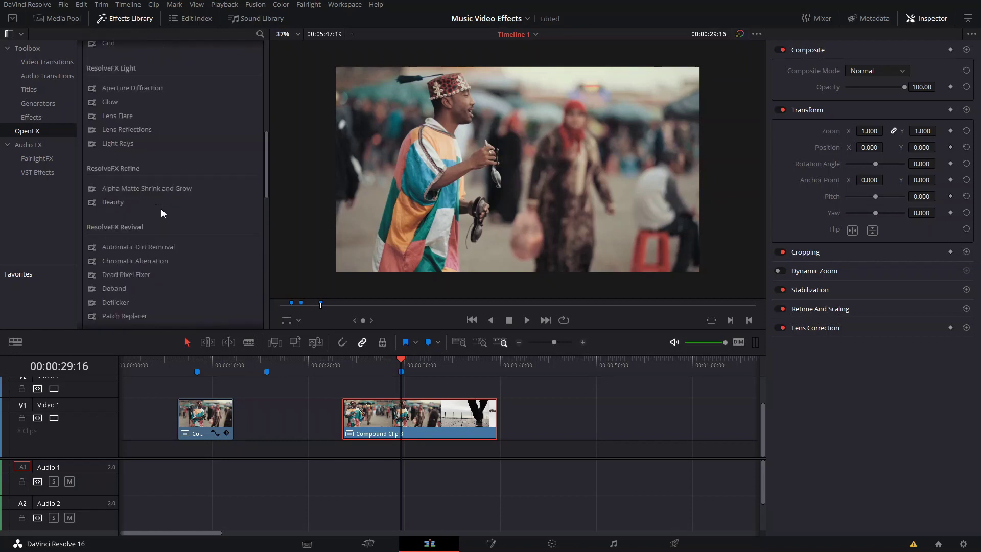
{"action": "left_click_drag", "start_coordinate": [105, 102], "coordinate": [410, 409]}
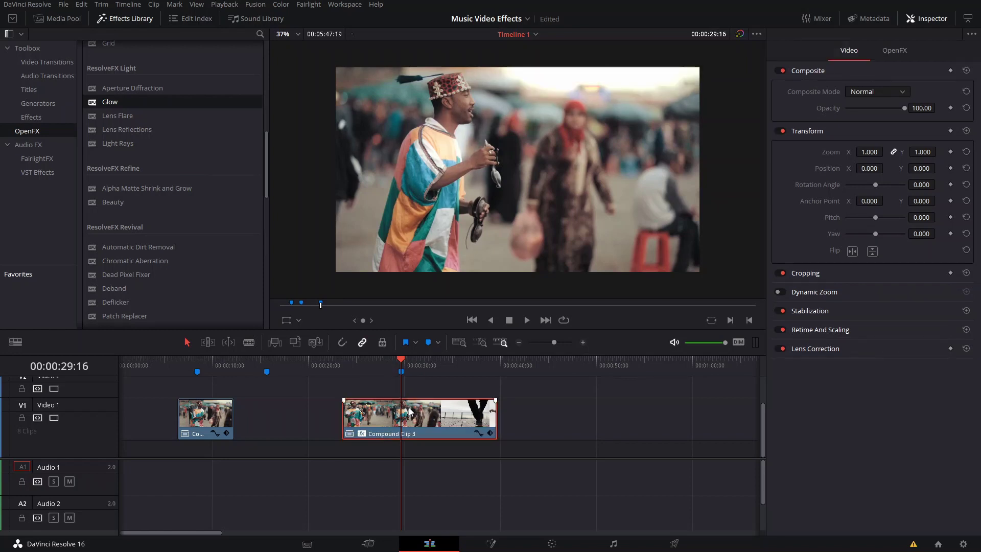
- Set the Glow's Shine Threshold to 0.119, Spread to 0.559, Relative Spread Red to 0.542, Green to 1.525, Blue to 0.644 and Brightness to 1.000
{"action": "left_click", "coordinate": [886, 52]}
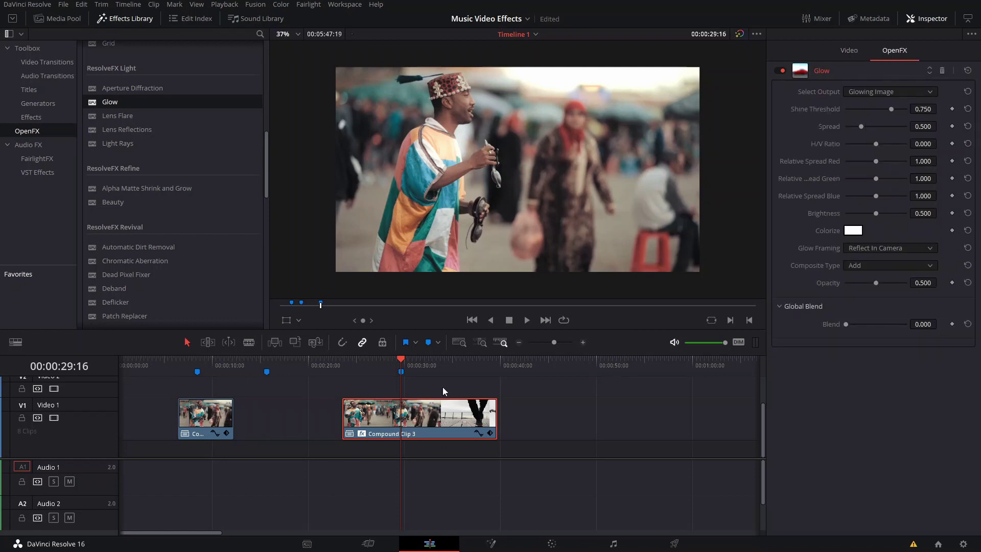
{"action": "left_click_drag", "start_coordinate": [892, 110], "coordinate": [858, 121]}
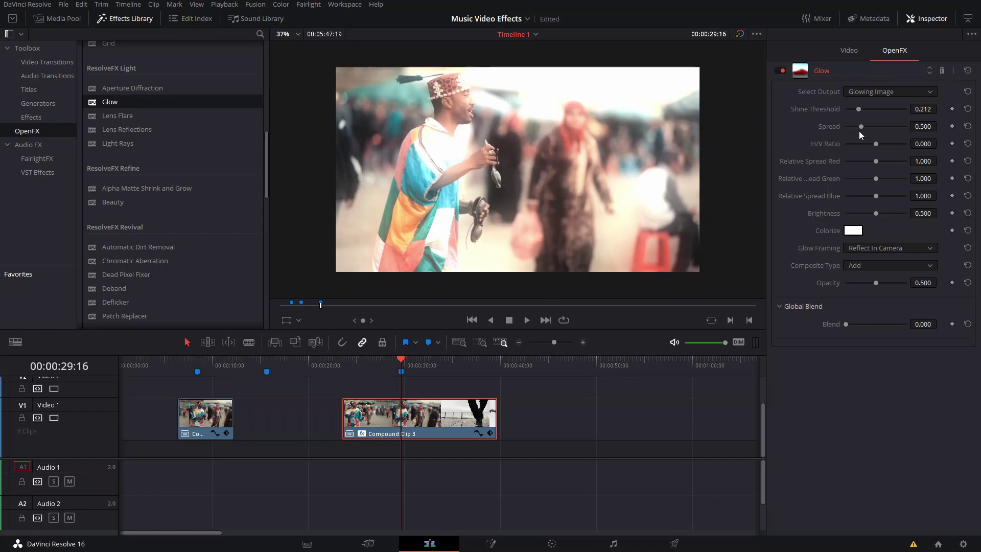
{"action": "mouse_move", "coordinate": [859, 126]}
{"action": "left_mouse_down"}
{"action": "mouse_move", "coordinate": [874, 126]}
{"action": "mouse_move", "coordinate": [850, 114]}
{"action": "left_mouse_up"}
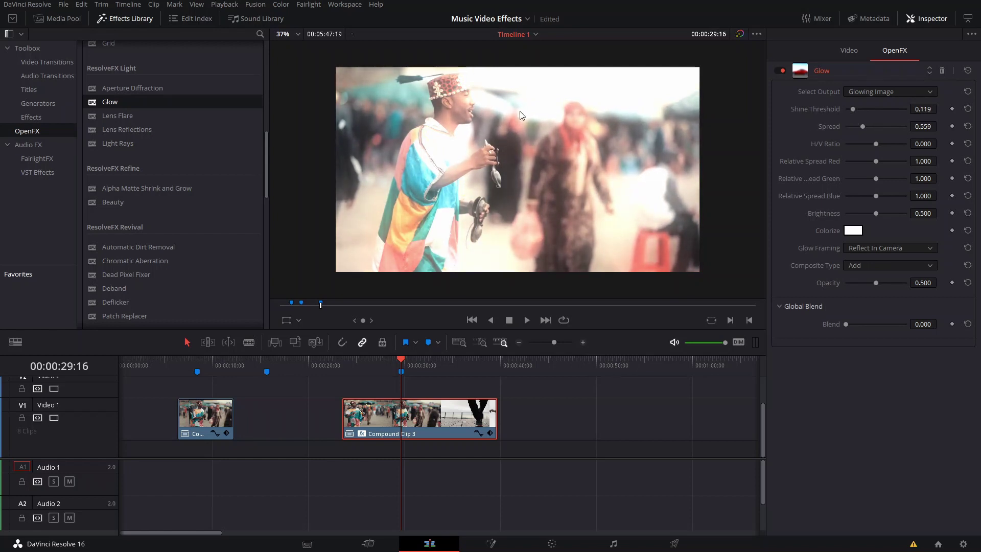
{"action": "left_click_drag", "start_coordinate": [876, 162], "coordinate": [915, 218]}
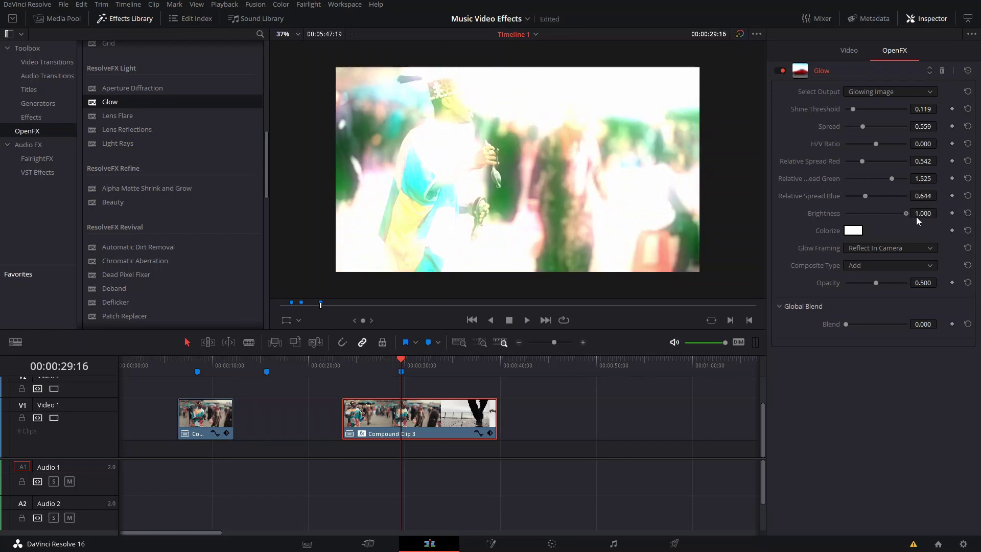
- Compare with the finished clip's Glow, set the new clip's Glow color to pink (#ff0b68) and raise its Opacity to 1.000
{"action": "left_click", "coordinate": [214, 417]}
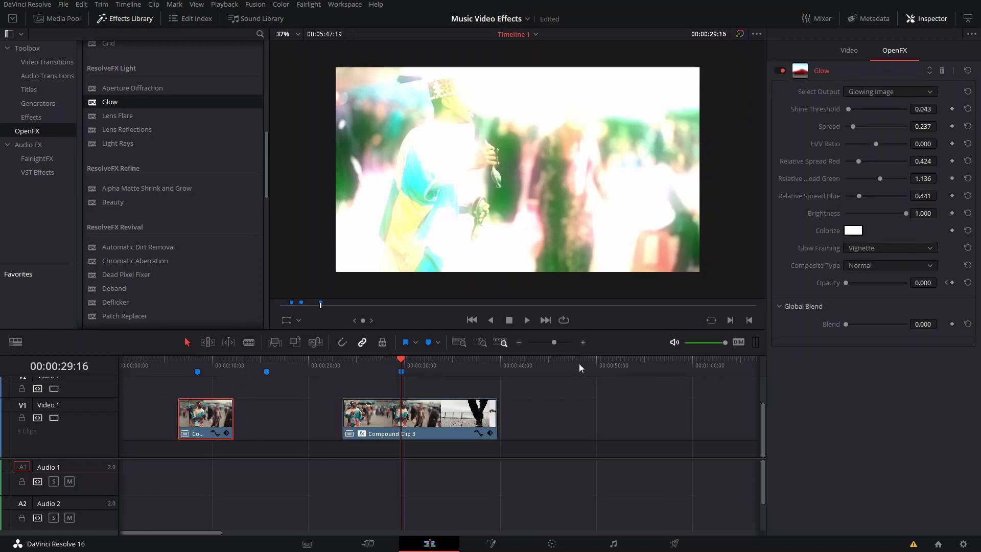
{"action": "left_click", "coordinate": [429, 408]}
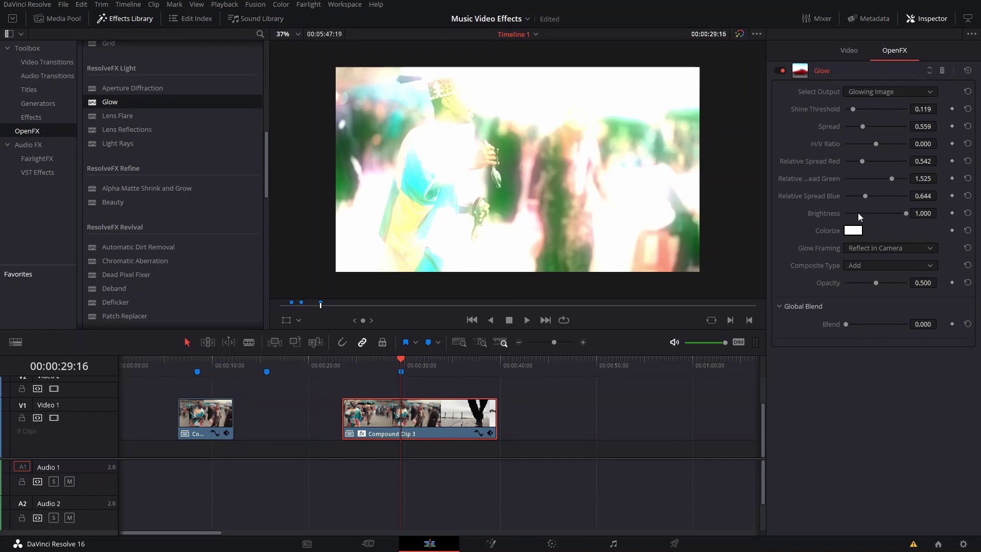
{"action": "left_click", "coordinate": [858, 232]}
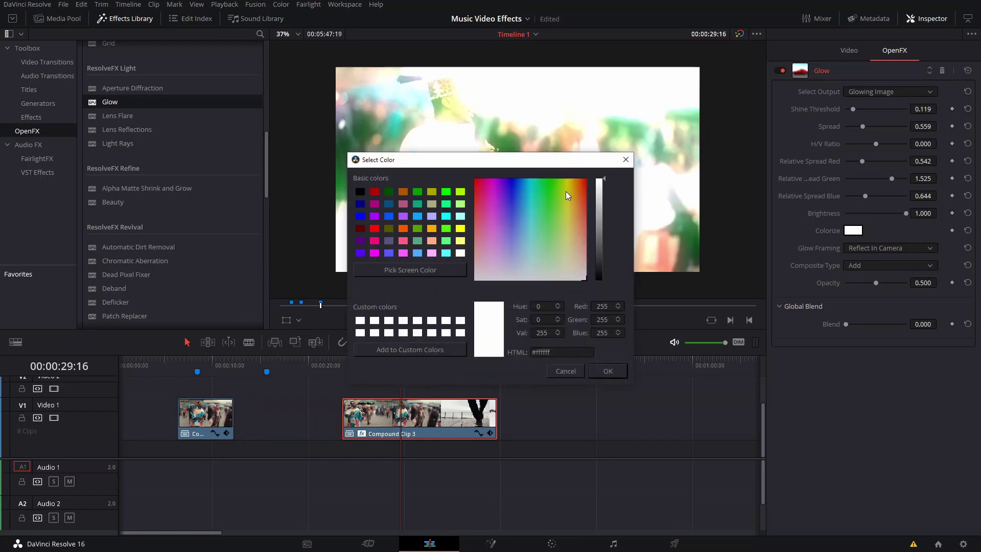
{"action": "left_click_drag", "start_coordinate": [565, 192], "coordinate": [481, 183]}
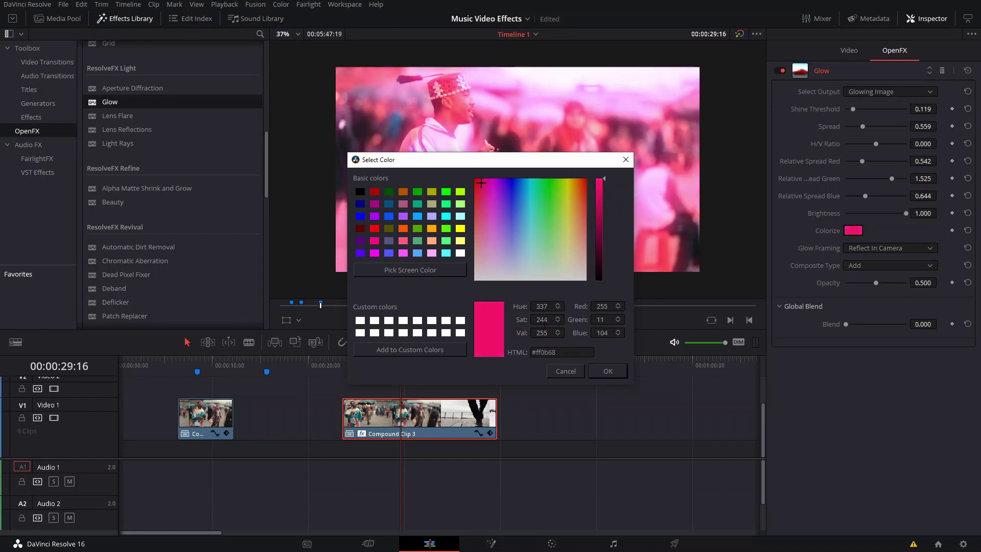
{"action": "left_click", "coordinate": [608, 370]}
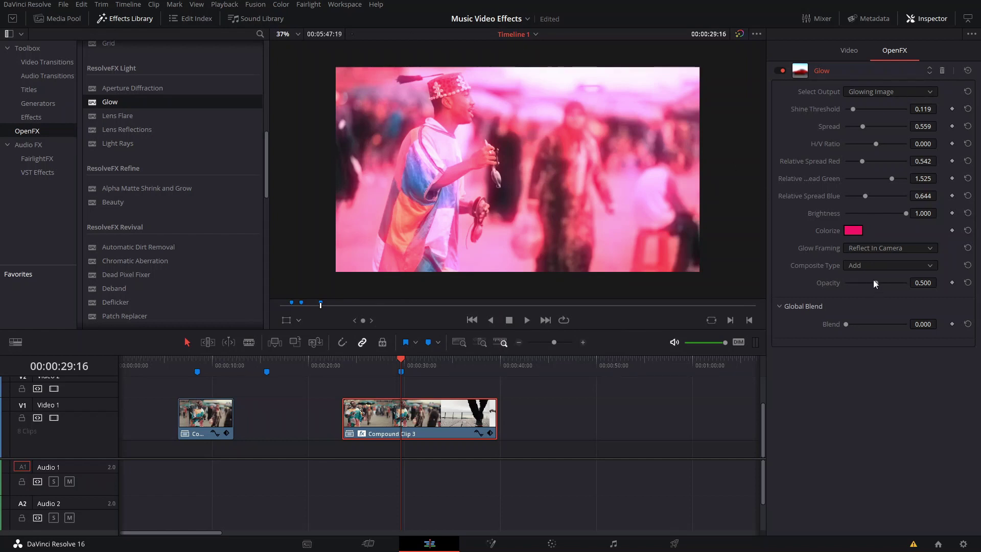
{"action": "left_click_drag", "start_coordinate": [876, 283], "coordinate": [924, 286]}
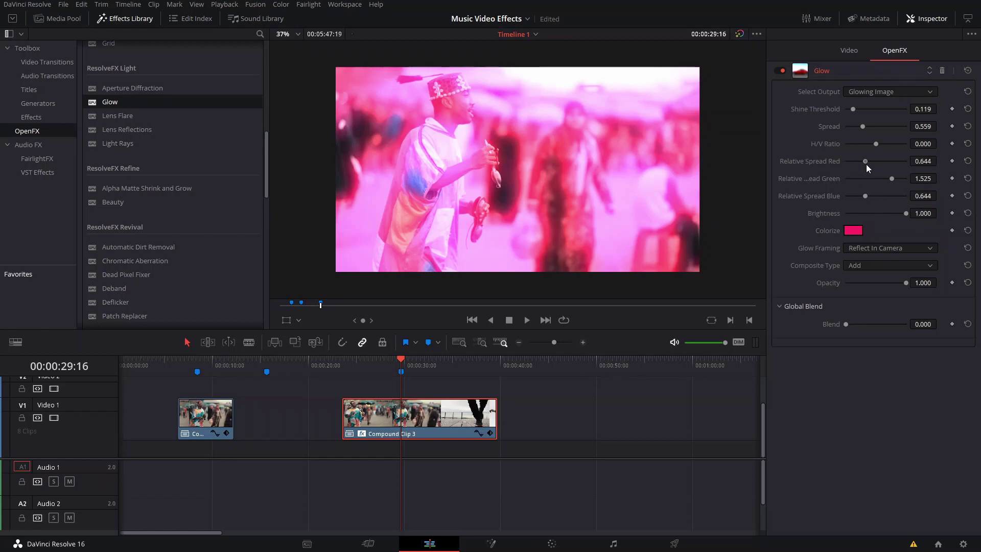
- Set the Glow's Relative Spread Red to 1.000 and change its color to white (#ffffff)
{"action": "left_click_drag", "start_coordinate": [865, 164], "coordinate": [900, 168]}
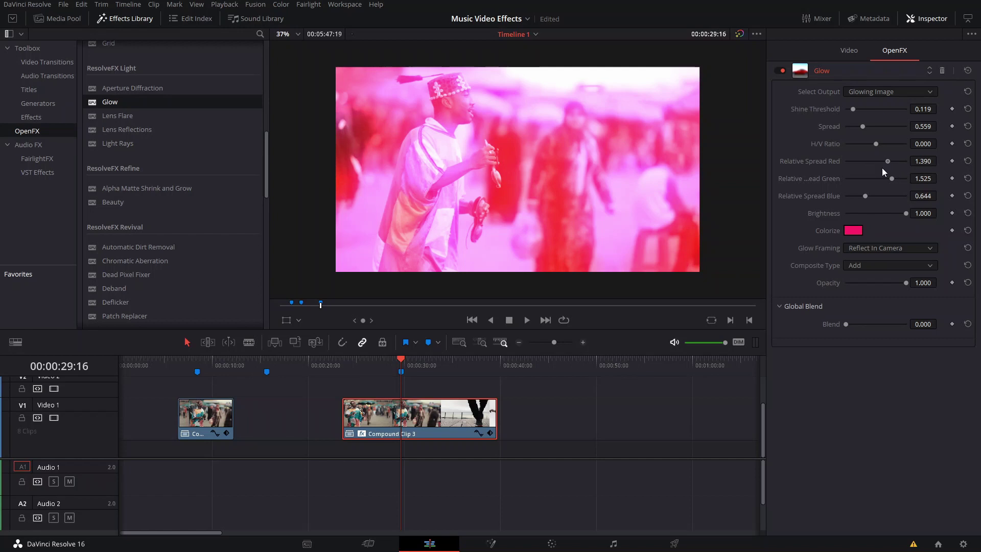
{"action": "double_click", "coordinate": [882, 168]}
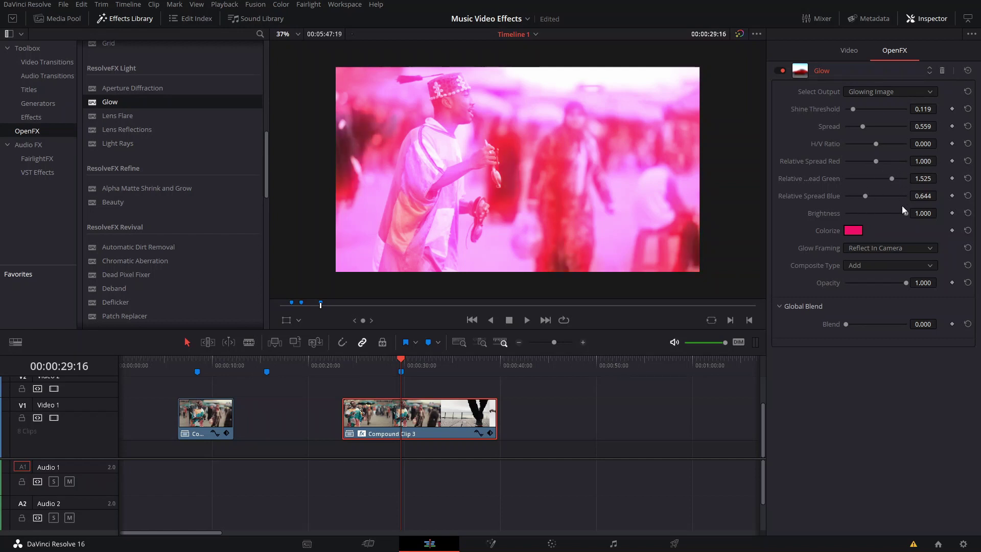
{"action": "left_click", "coordinate": [852, 232]}
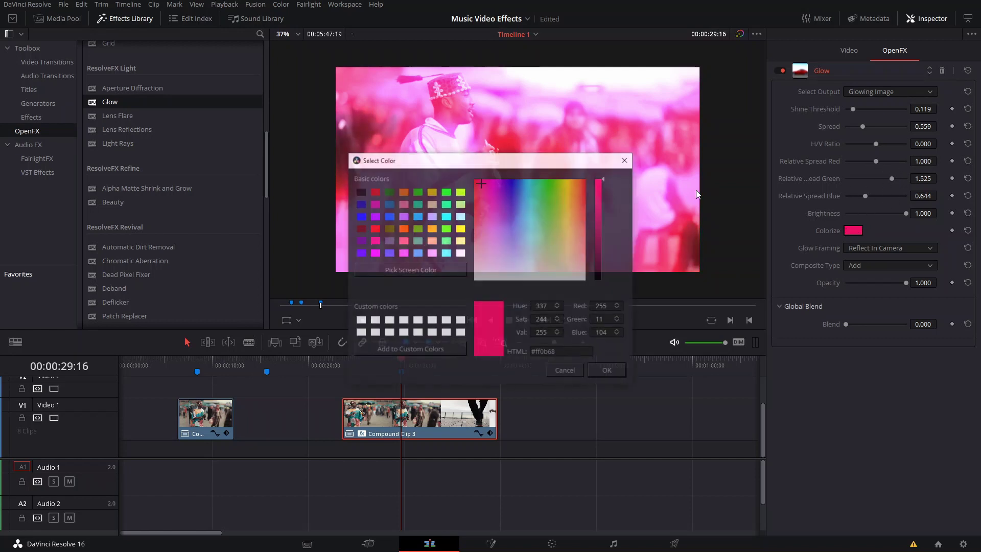
{"action": "left_click_drag", "start_coordinate": [553, 231], "coordinate": [612, 322]}
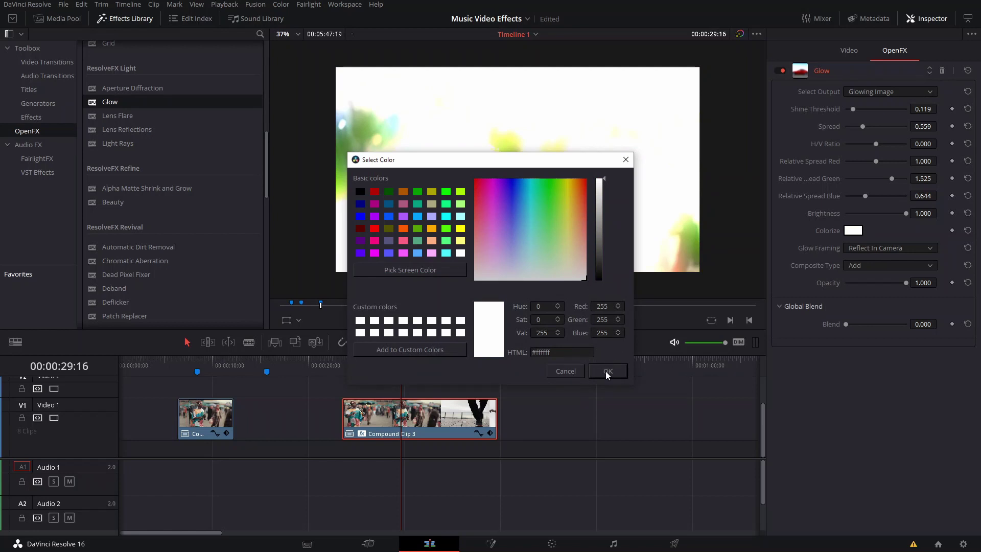
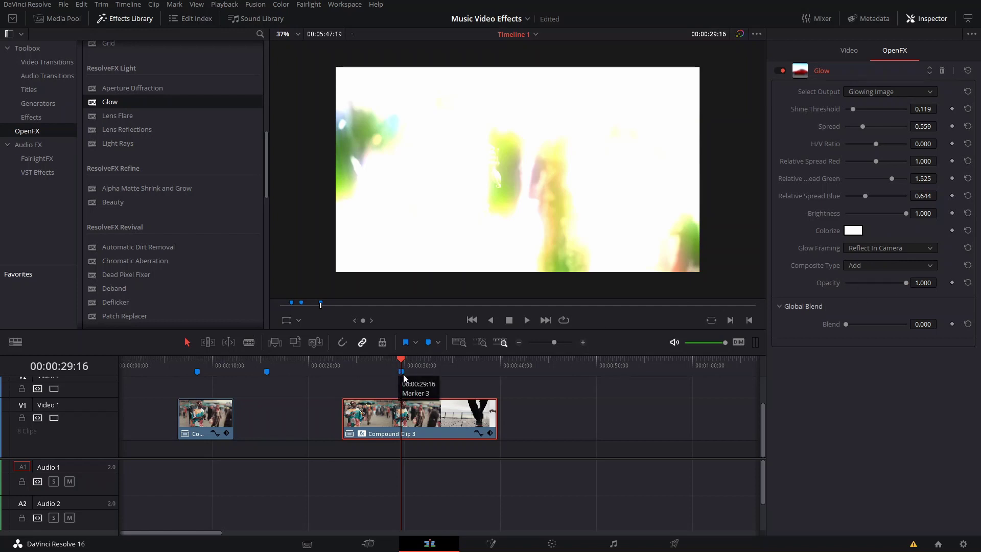
- Keyframe the Glow Opacity at 1.000 at 00:00:29:16 and at 0.000 ten frames earlier, at 00:00:29:06
{"action": "left_click", "coordinate": [951, 283]}
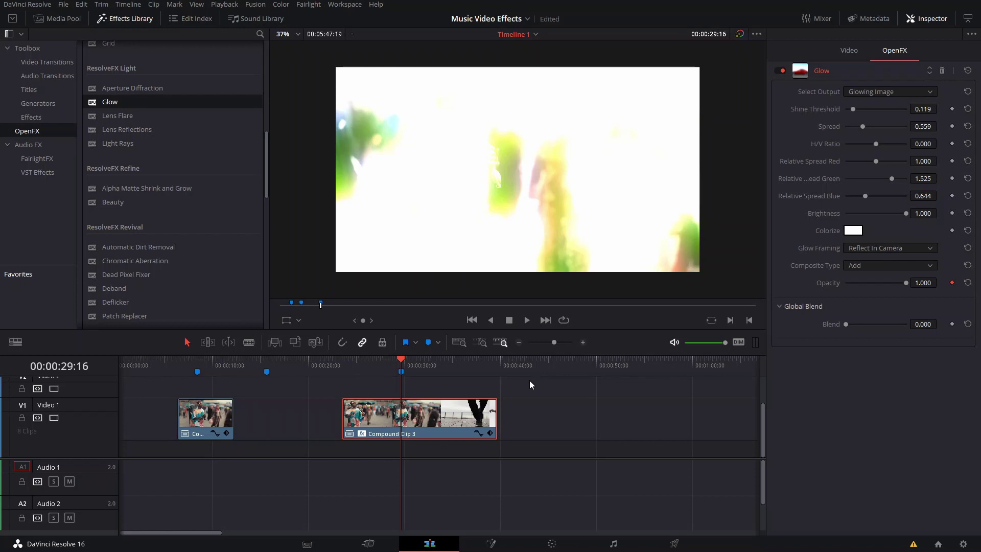
{"action": "key", "text": "Left"}
{"action": "key", "text": "Left"}
{"action": "key", "text": "Left"}
{"action": "key", "text": "Left"}
{"action": "key", "text": "Left"}
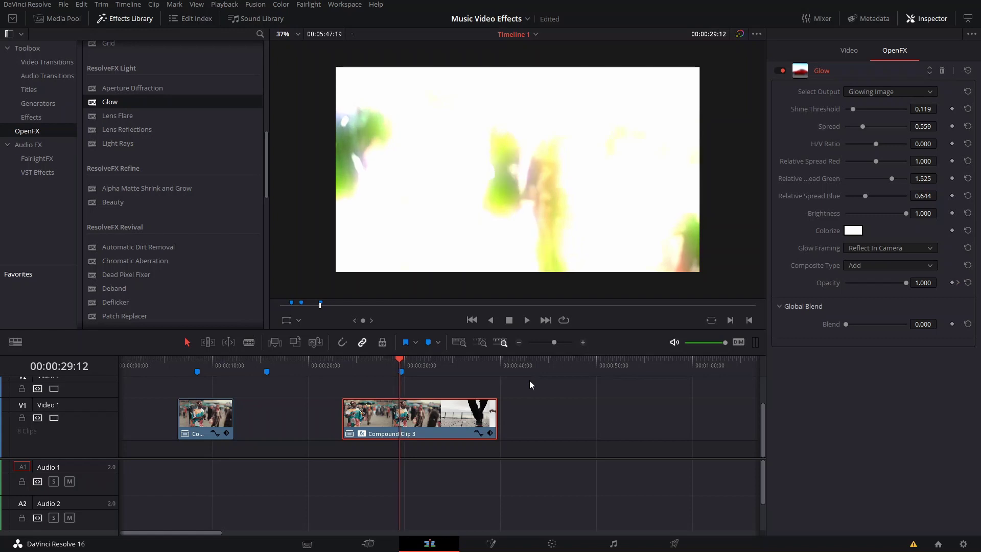
{"action": "key", "text": "Left"}
{"action": "key", "text": "Left"}
{"action": "key", "text": "Left"}
{"action": "key", "text": "Left"}
{"action": "key", "text": "Left"}
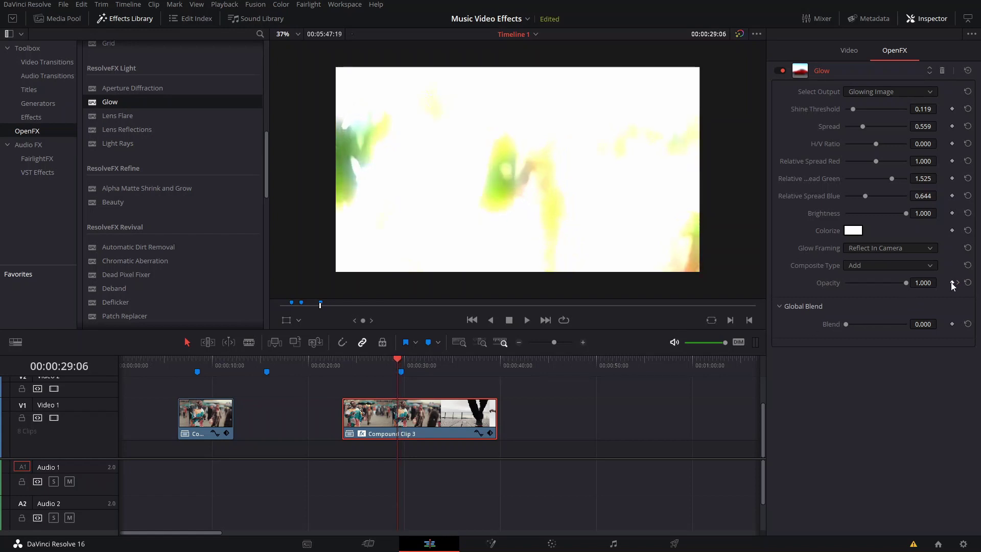
{"action": "left_click_drag", "start_coordinate": [912, 282], "coordinate": [868, 282]}
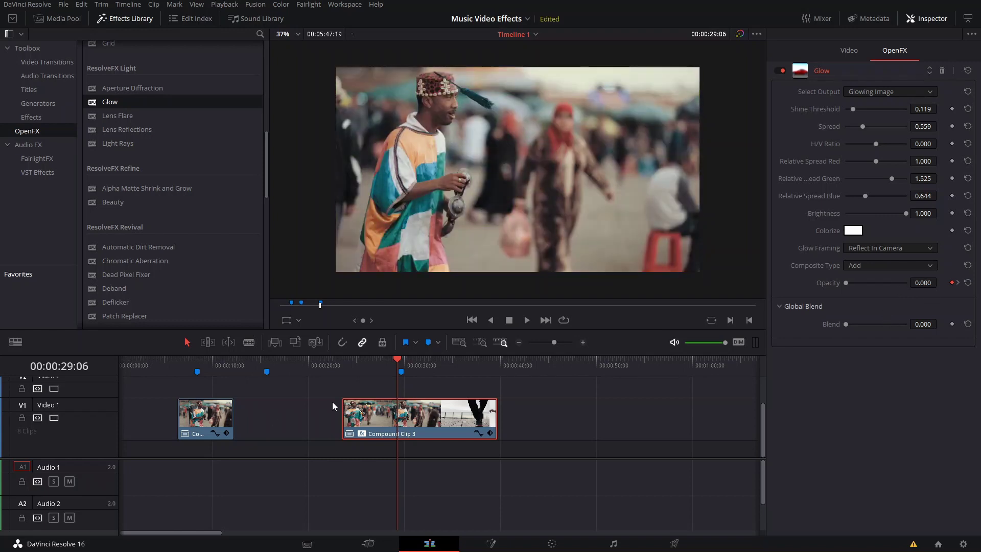
- Keyframe the Glow Opacity back to 0.000 at 00:00:30:02 and play back the flash between the two shots
{"action": "left_click", "coordinate": [958, 283]}
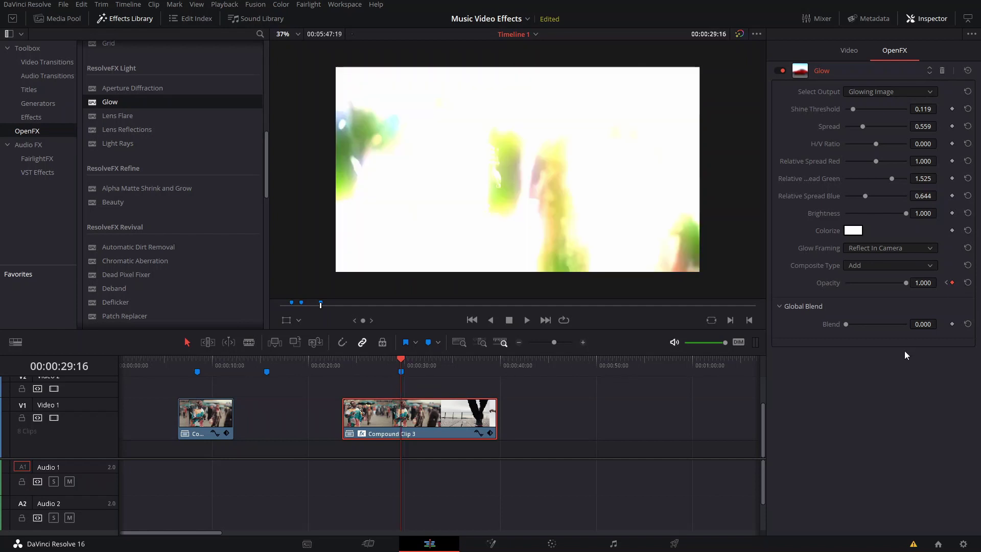
{"action": "key", "text": "space"}
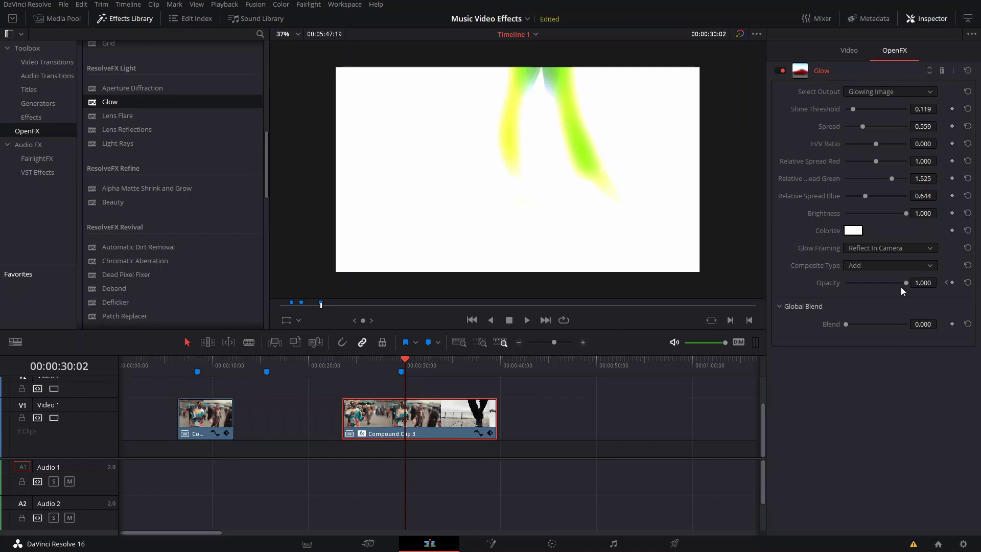
{"action": "left_click", "coordinate": [381, 366]}
{"action": "key", "text": "space"}
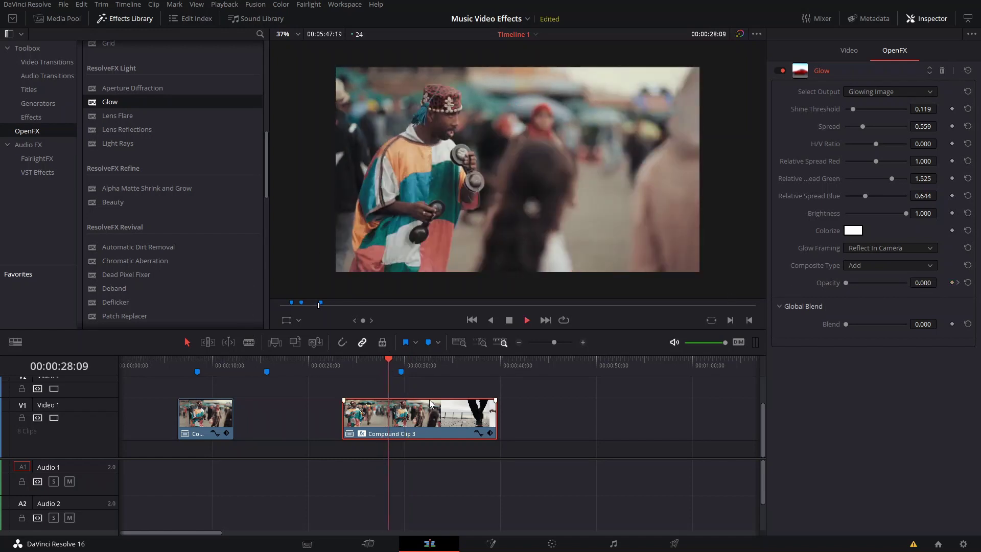
{"action": "key", "text": "space"}
{"action": "left_click", "coordinate": [381, 366]}
{"action": "left_click_drag", "start_coordinate": [381, 366], "coordinate": [412, 373]}
- Look up the Render Cache OFX Filter option for the compound clip
{"action": "right_click", "coordinate": [409, 424]}
{"action": "mouse_move", "coordinate": [443, 345]}
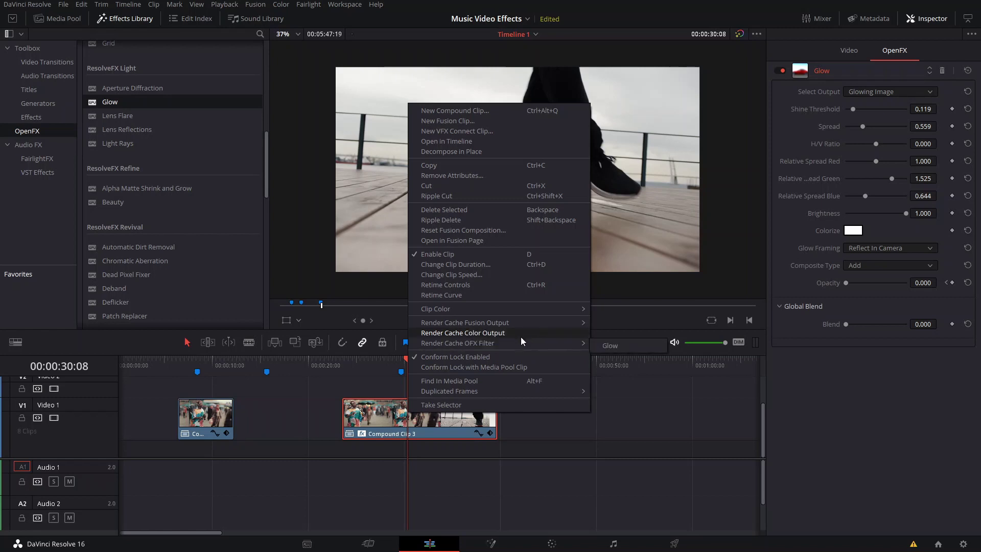
{"action": "left_click", "coordinate": [540, 427]}
{"action": "left_click", "coordinate": [465, 430]}
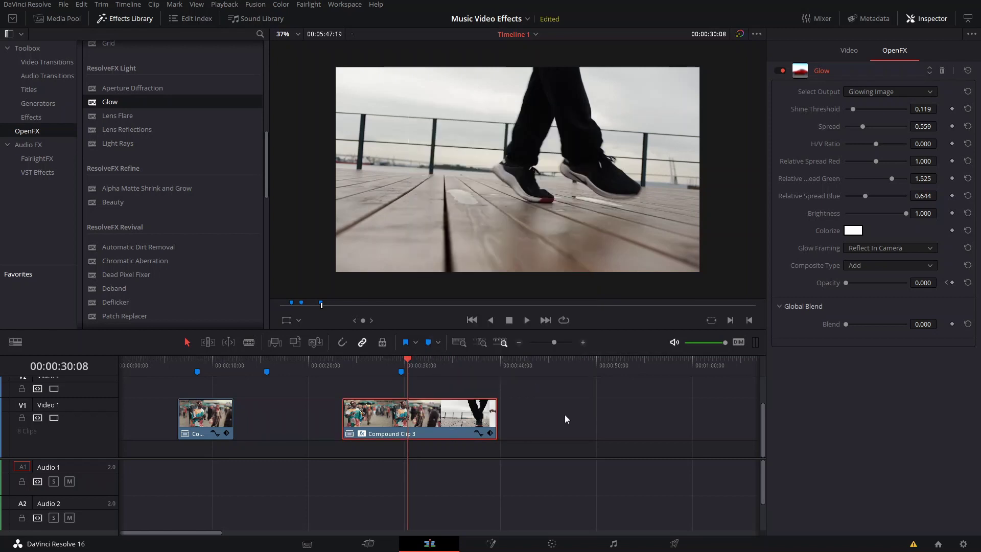
- Find the finished hangardance-over-vidan2 overlay further along the timeline and play it back
{"action": "scroll", "coordinate": [571, 415], "scroll_direction": "right", "scroll_amount": 5}
{"action": "scroll", "coordinate": [530, 416], "scroll_direction": "right", "scroll_amount": 3}
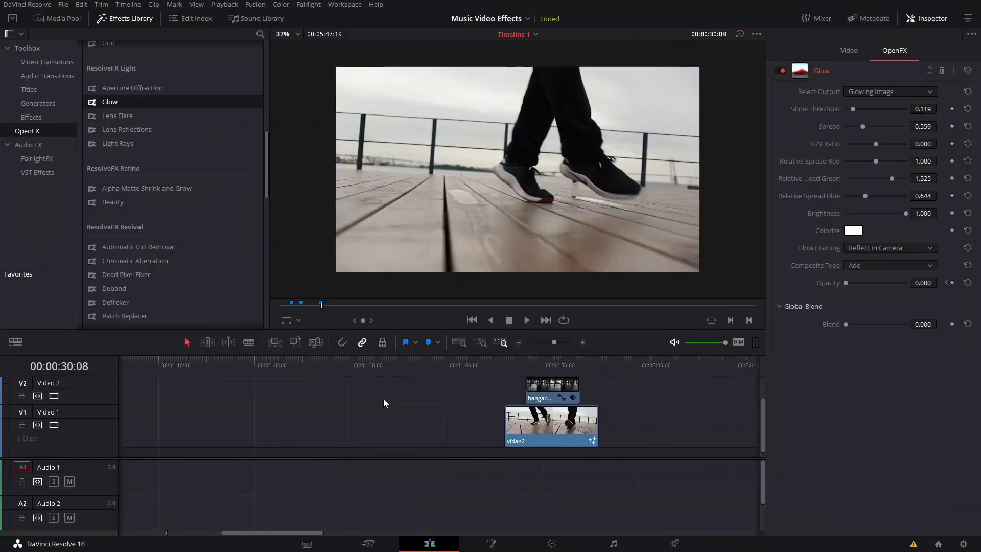
{"action": "scroll", "coordinate": [409, 388], "scroll_direction": "right", "scroll_amount": 2}
{"action": "left_click", "coordinate": [446, 366]}
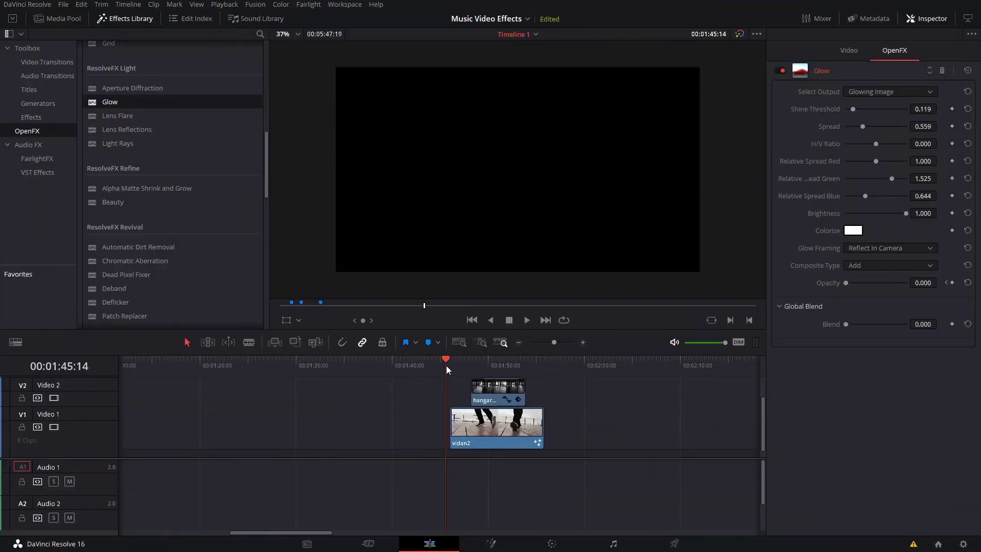
{"action": "scroll", "coordinate": [388, 401], "scroll_direction": "right", "scroll_amount": 2}
{"action": "scroll", "coordinate": [342, 407], "scroll_direction": "right", "scroll_amount": 1}
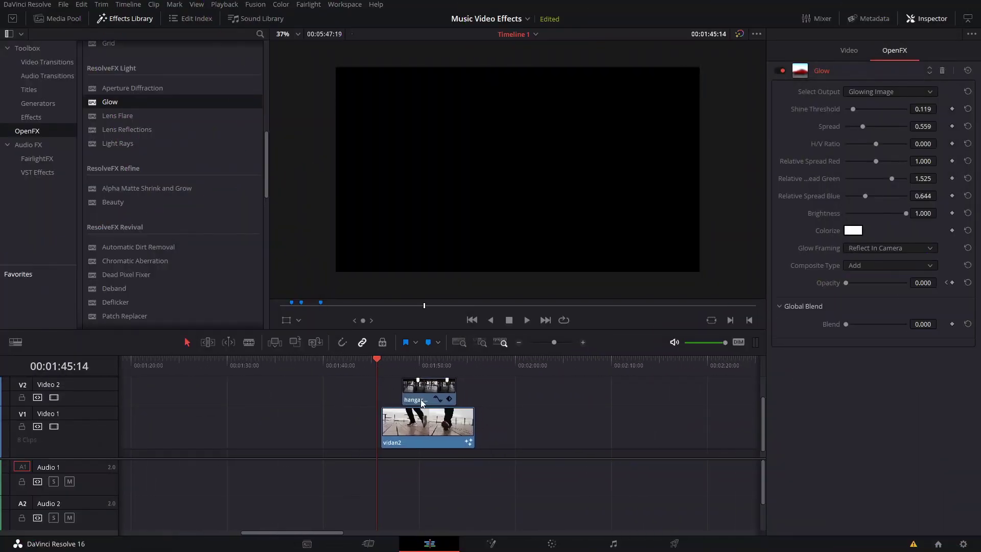
{"action": "left_click", "coordinate": [387, 362]}
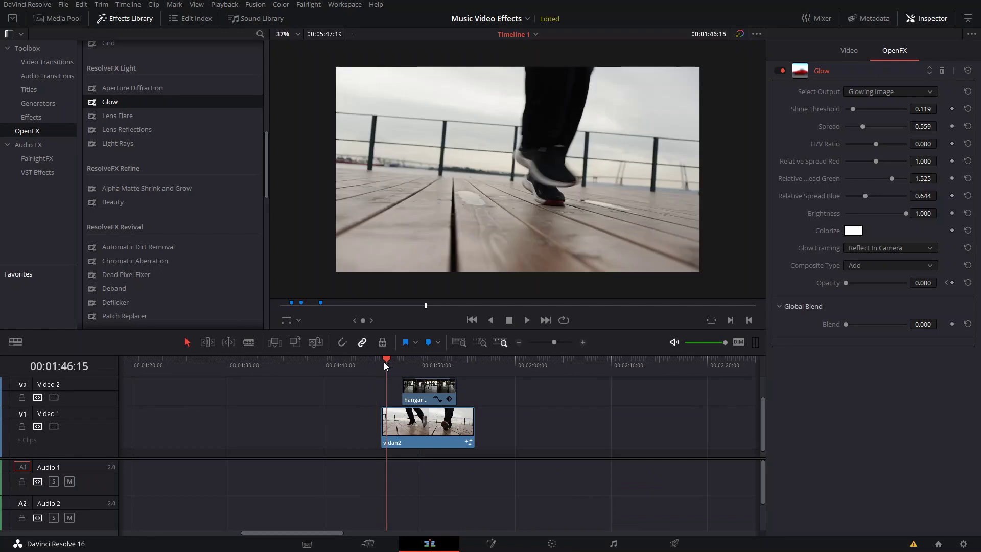
{"action": "left_click", "coordinate": [384, 363]}
{"action": "key", "text": "space"}
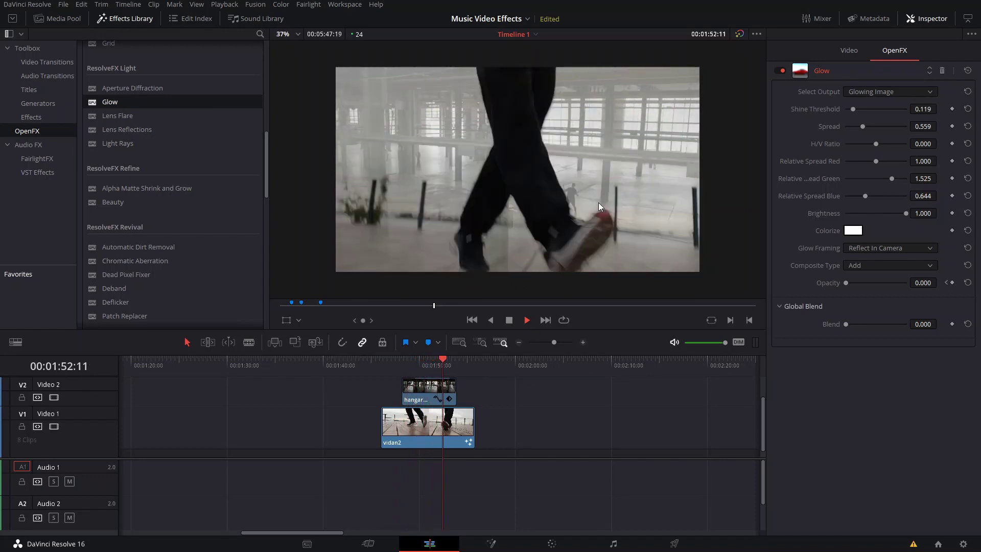
{"action": "key", "text": "space"}
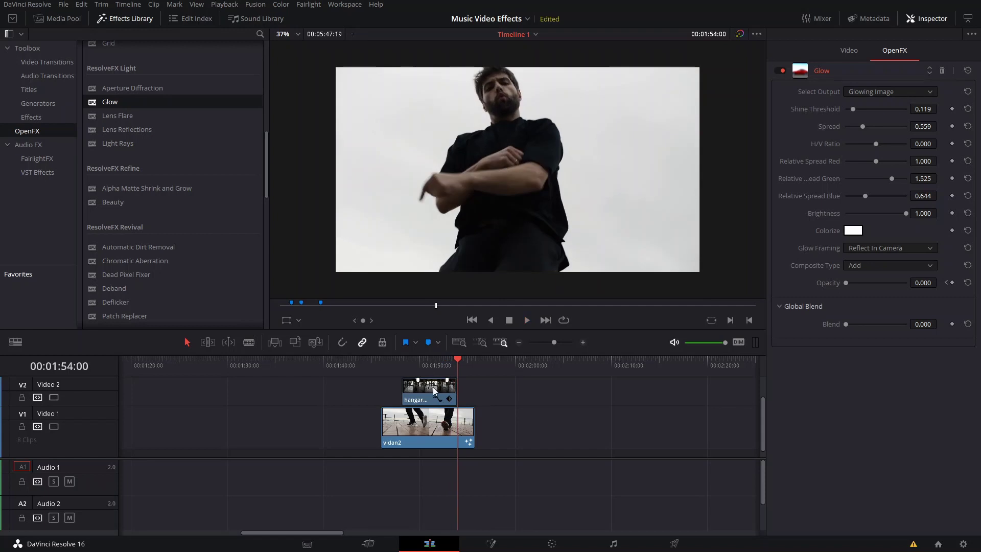
- Inspect the finished hangardance overlay's composite settings, hide the Effects Library and place the playhead within the overlay
{"action": "left_click", "coordinate": [434, 390]}
{"action": "scroll", "coordinate": [353, 404], "scroll_direction": "right", "scroll_amount": 5}
{"action": "scroll", "coordinate": [351, 396], "scroll_direction": "left", "scroll_amount": 3}
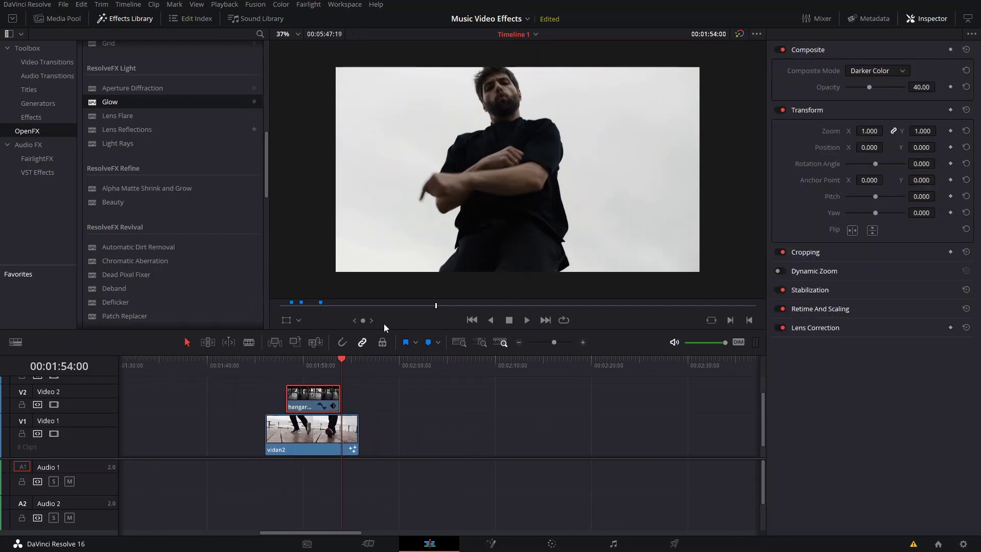
{"action": "left_click", "coordinate": [133, 21]}
{"action": "left_click", "coordinate": [298, 362]}
- Duplicate the stacked hangardance and vidan2 clips into the empty timeline area after the originals, starting at about 00:02:01
{"action": "left_click_drag", "start_coordinate": [367, 398], "coordinate": [462, 412]}
{"action": "left_click", "coordinate": [480, 396]}
{"action": "right_click", "coordinate": [479, 396]}
{"action": "key", "text": "Escape"}
{"action": "left_click_drag", "start_coordinate": [437, 391], "coordinate": [418, 382]}
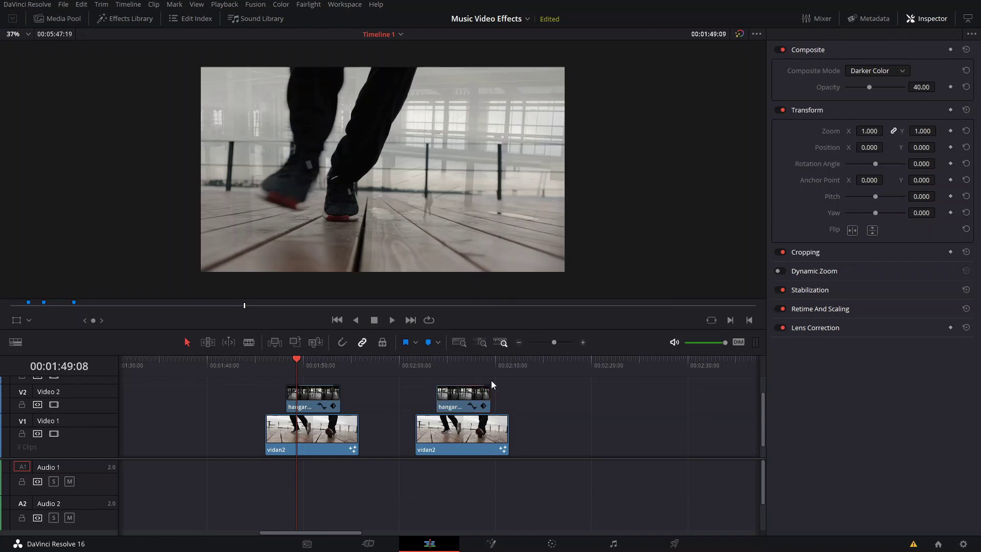
- Reset the copied hangardance clip's Composite Mode to Normal and its Opacity to 100.00
{"action": "left_click", "coordinate": [456, 403]}
{"action": "left_click", "coordinate": [872, 71]}
{"action": "left_click", "coordinate": [869, 87]}
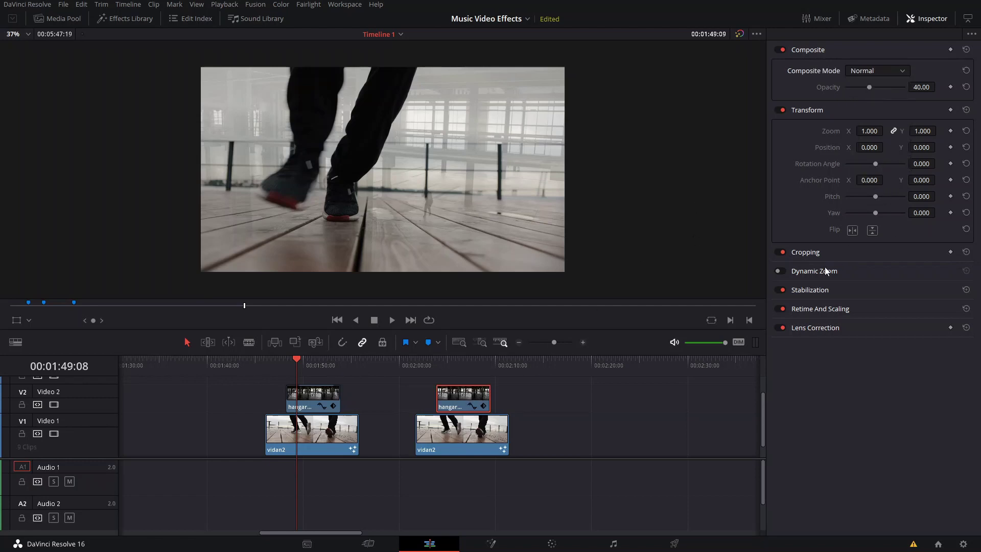
{"action": "double_click", "coordinate": [867, 87]}
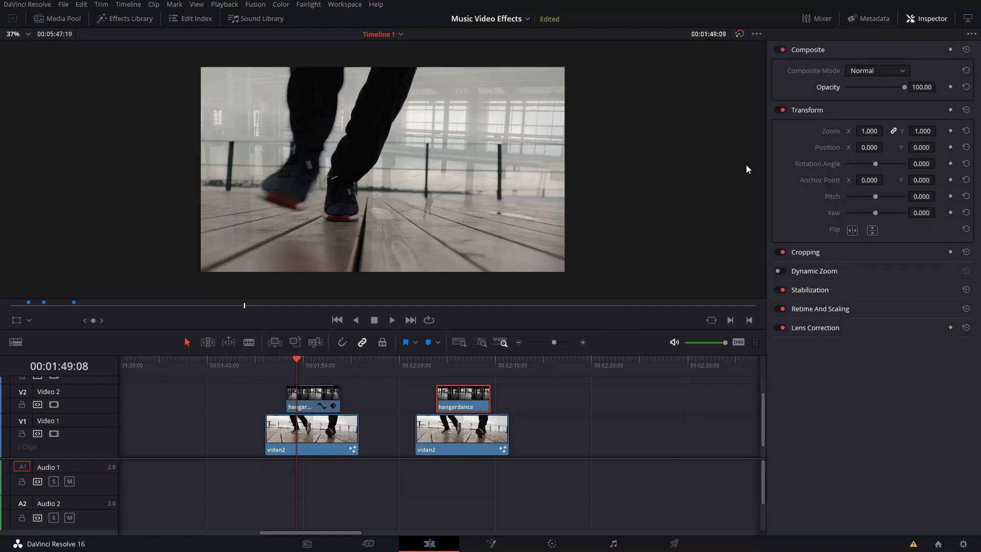
- Preview the copied overlay at 00:02:06:02 and try the Divide composite mode with Opacity at 41.74
{"action": "left_click_drag", "start_coordinate": [434, 370], "coordinate": [458, 390]}
{"action": "left_click", "coordinate": [881, 74]}
{"action": "scroll", "coordinate": [877, 141], "scroll_direction": "down", "scroll_amount": 3}
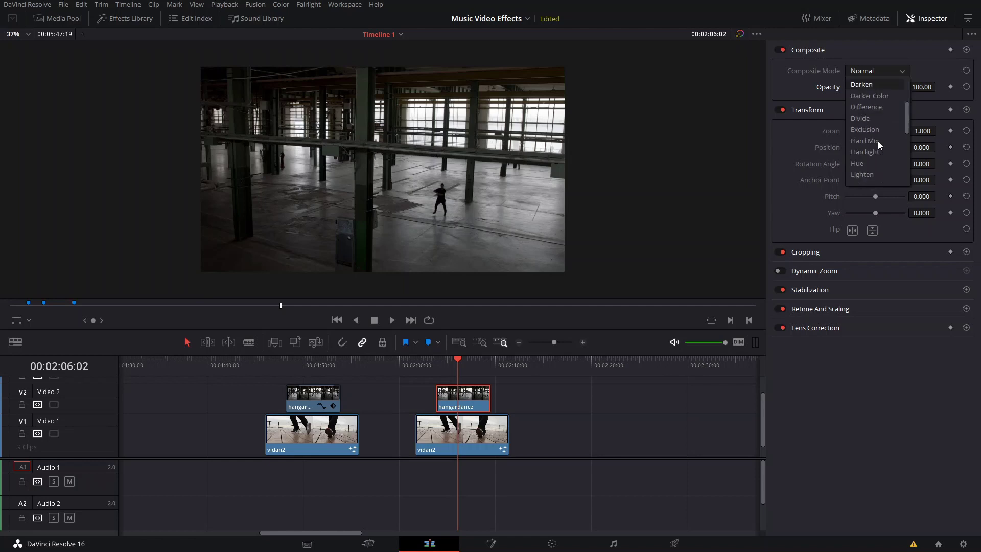
{"action": "left_click", "coordinate": [868, 118]}
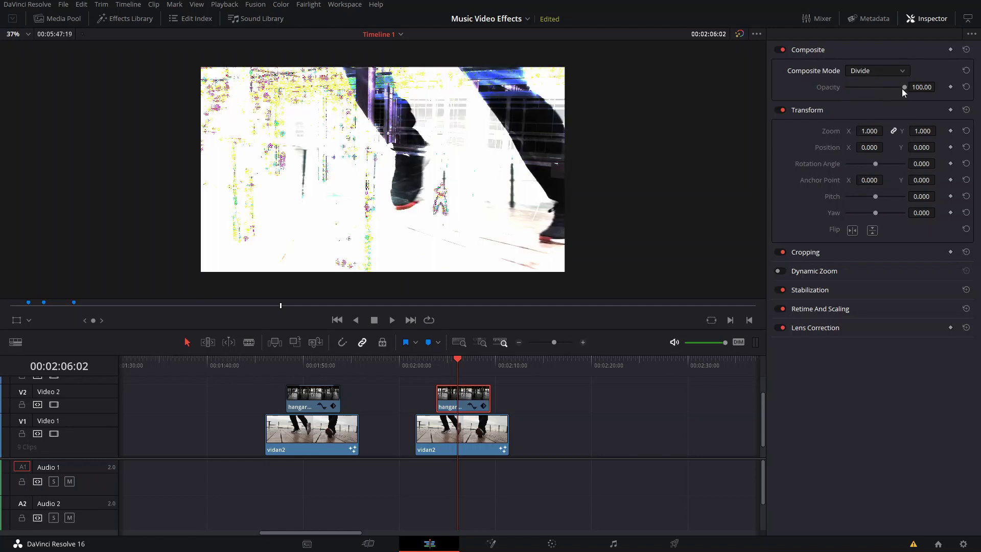
{"action": "left_click_drag", "start_coordinate": [901, 88], "coordinate": [869, 96]}
- Try the Exclusion composite mode on the copied hangardance clip
{"action": "left_click", "coordinate": [886, 75]}
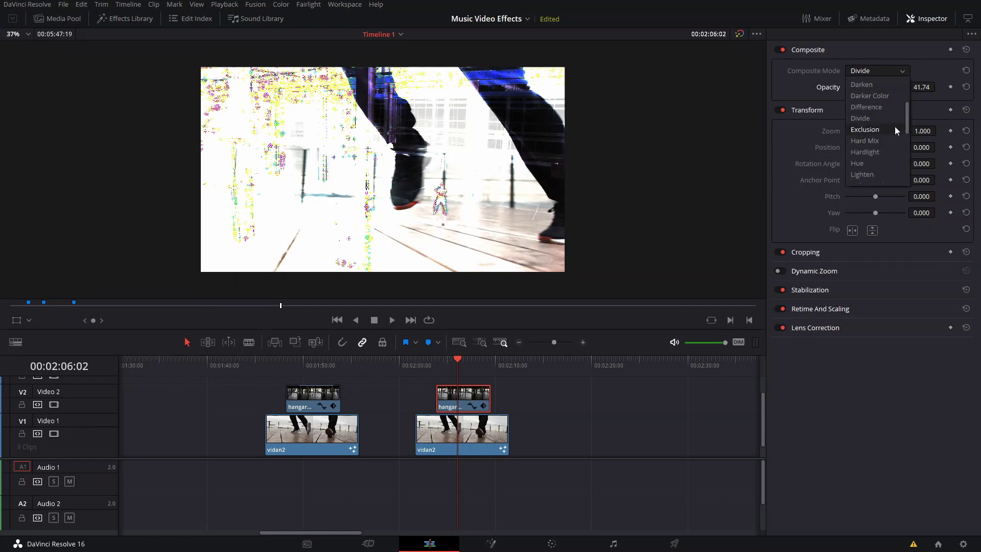
{"action": "left_click", "coordinate": [894, 128]}
{"action": "left_click", "coordinate": [876, 72]}
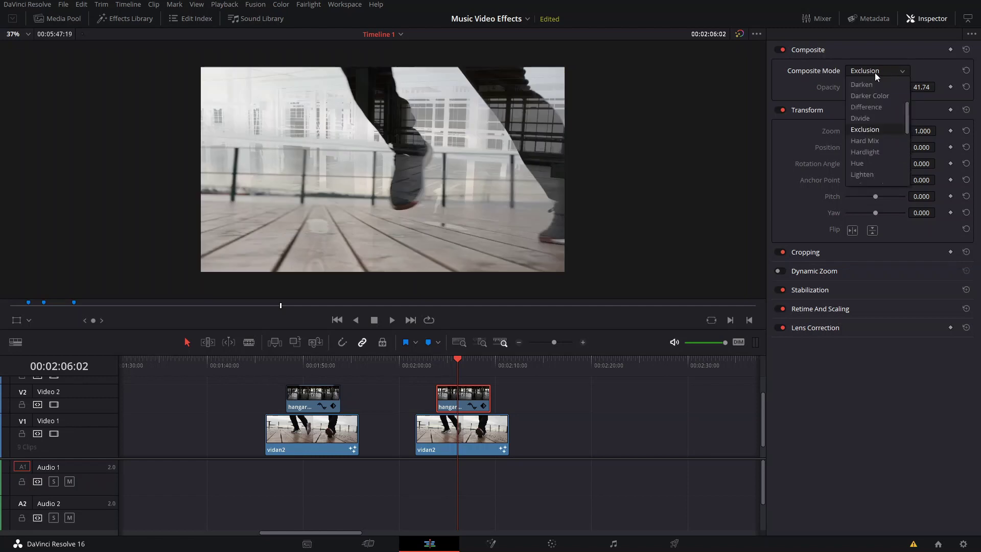
{"action": "left_click", "coordinate": [874, 73]}
- Browse the composite modes and set the copied hangardance clip to Darker Color
{"action": "left_click", "coordinate": [874, 72]}
{"action": "scroll", "coordinate": [872, 143], "scroll_direction": "down", "scroll_amount": 4}
{"action": "scroll", "coordinate": [878, 135], "scroll_direction": "down", "scroll_amount": 1}
{"action": "scroll", "coordinate": [877, 134], "scroll_direction": "up", "scroll_amount": 5}
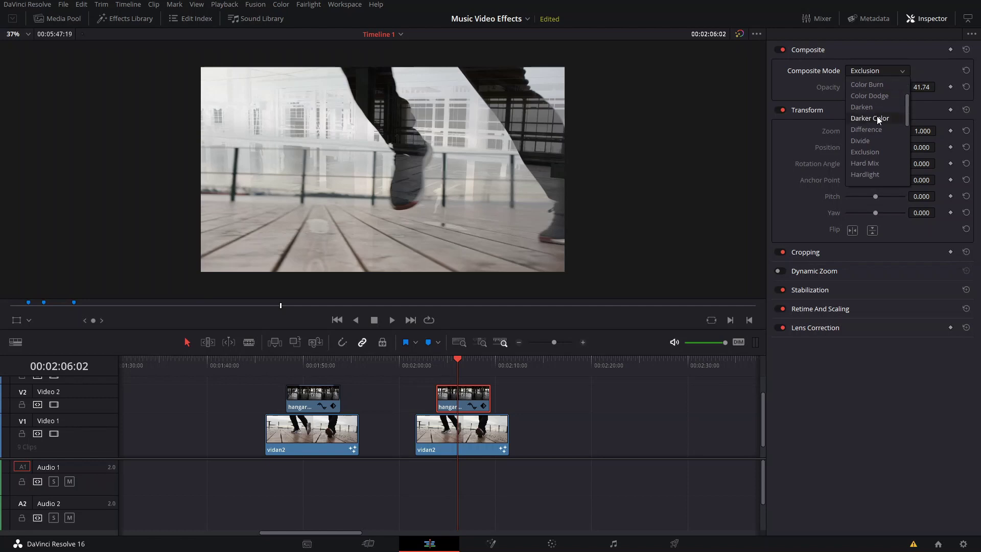
{"action": "left_click", "coordinate": [877, 118]}
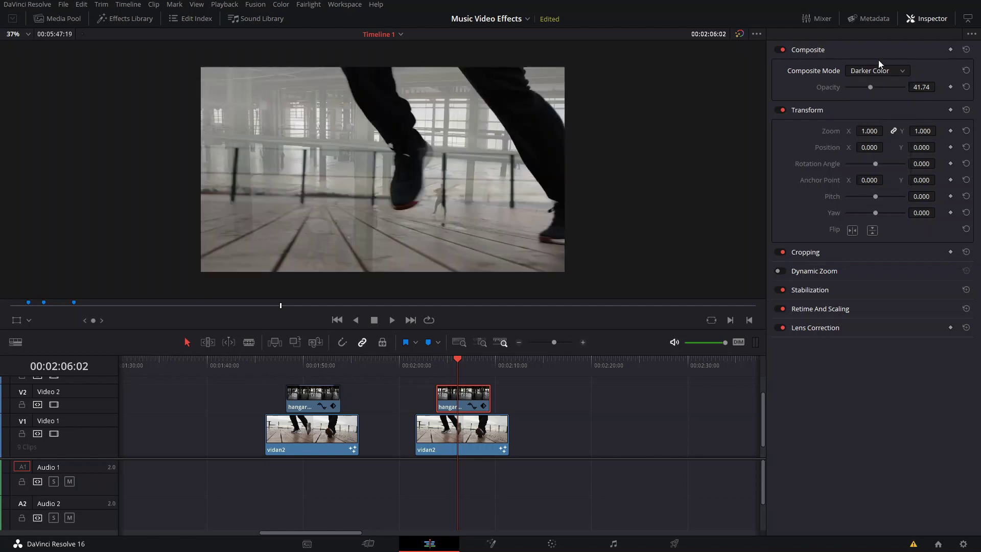
- Preview the copied overlay at 100.00 Opacity on different frames, and set its Opacity to 40.00
{"action": "left_click_drag", "start_coordinate": [868, 87], "coordinate": [872, 87]}
{"action": "left_click_drag", "start_coordinate": [872, 87], "coordinate": [916, 92]}
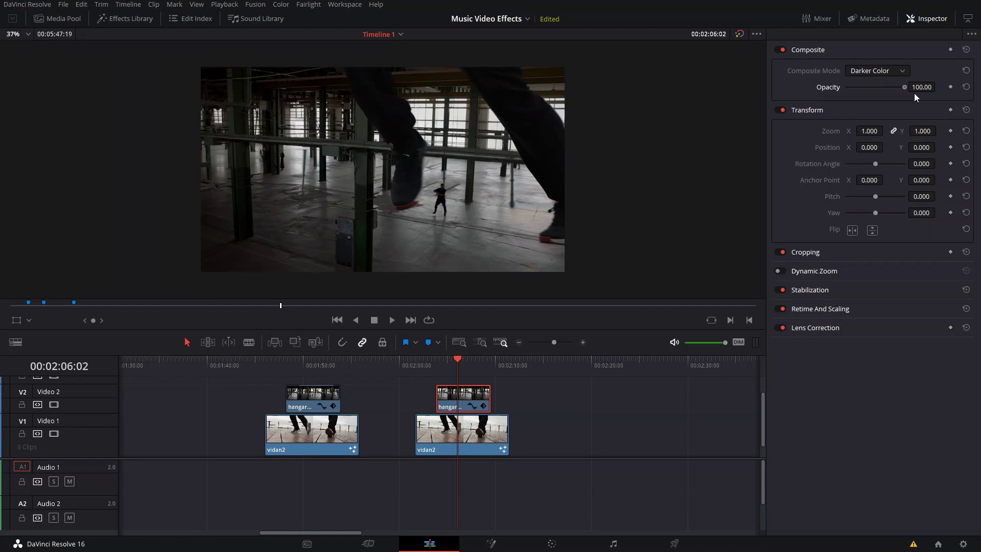
{"action": "mouse_move", "coordinate": [458, 365]}
{"action": "left_mouse_down"}
{"action": "mouse_move", "coordinate": [463, 372]}
{"action": "mouse_move", "coordinate": [455, 361]}
{"action": "left_mouse_up"}
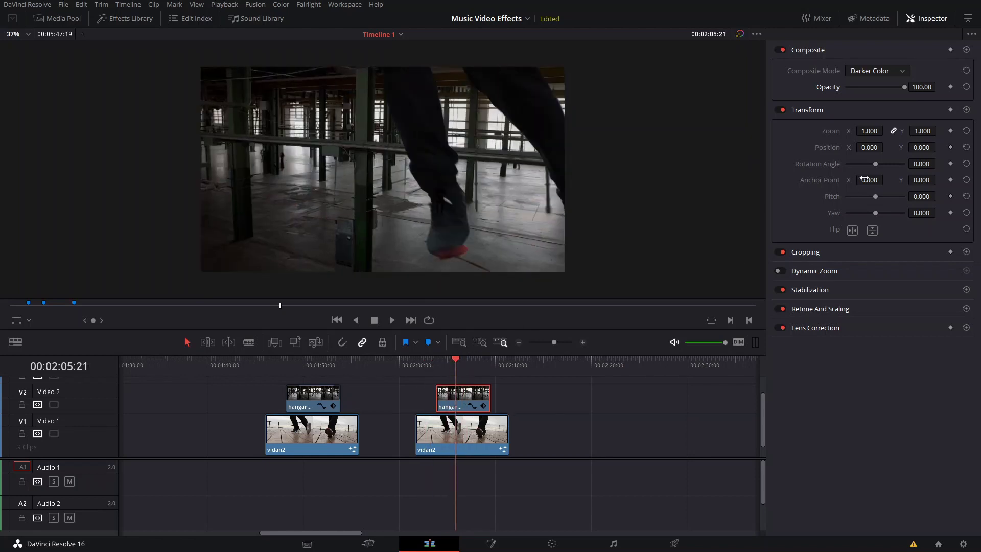
{"action": "left_click_drag", "start_coordinate": [895, 87], "coordinate": [869, 94]}
{"action": "mouse_move", "coordinate": [448, 365]}
{"action": "left_mouse_down"}
{"action": "mouse_move", "coordinate": [436, 372]}
{"action": "mouse_move", "coordinate": [455, 378]}
{"action": "left_mouse_up"}
{"action": "scroll", "coordinate": [440, 394], "scroll_direction": "up", "scroll_amount": 2}
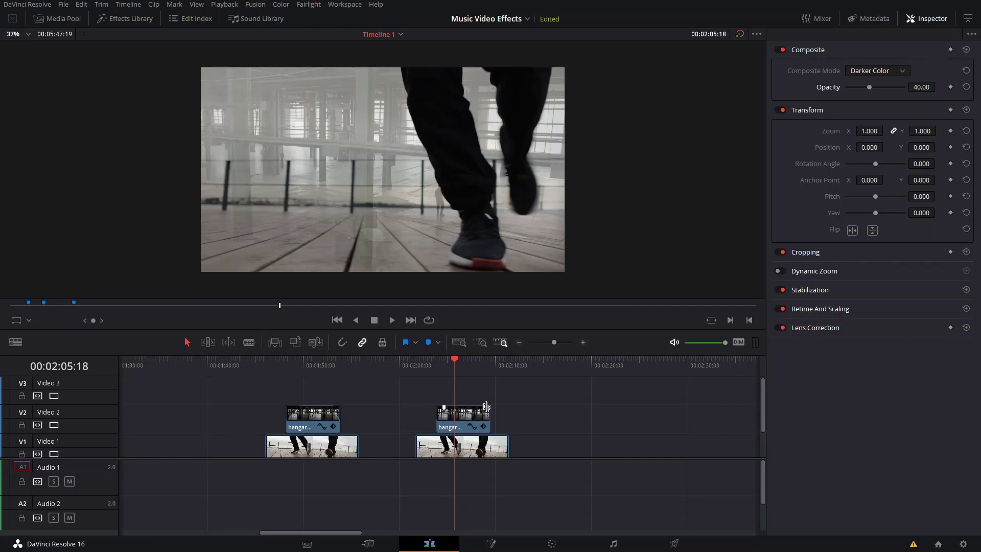
- Play back the copied double-exposure overlay from the start of its vidan2 clip
{"action": "left_click", "coordinate": [427, 362]}
{"action": "key", "text": "space"}
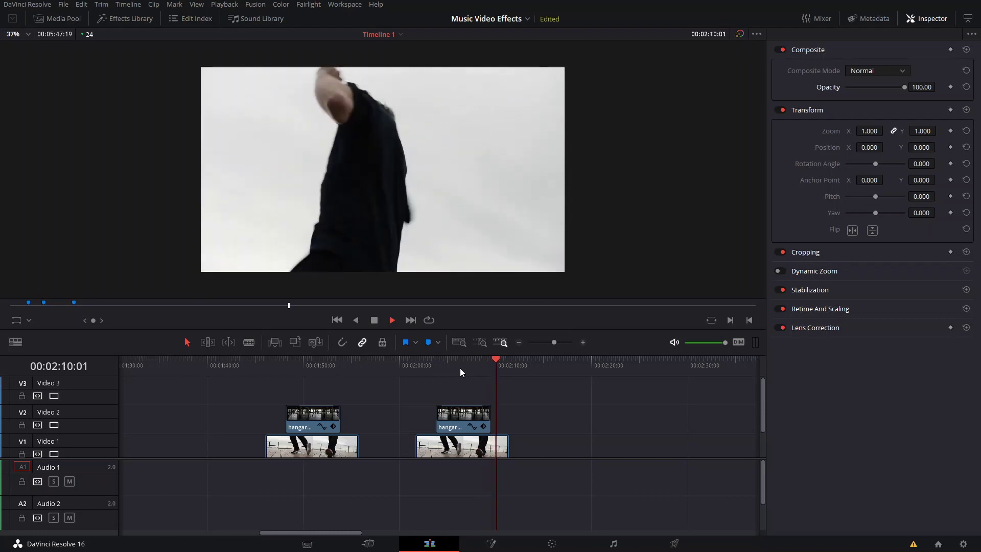
{"action": "key", "text": "space"}
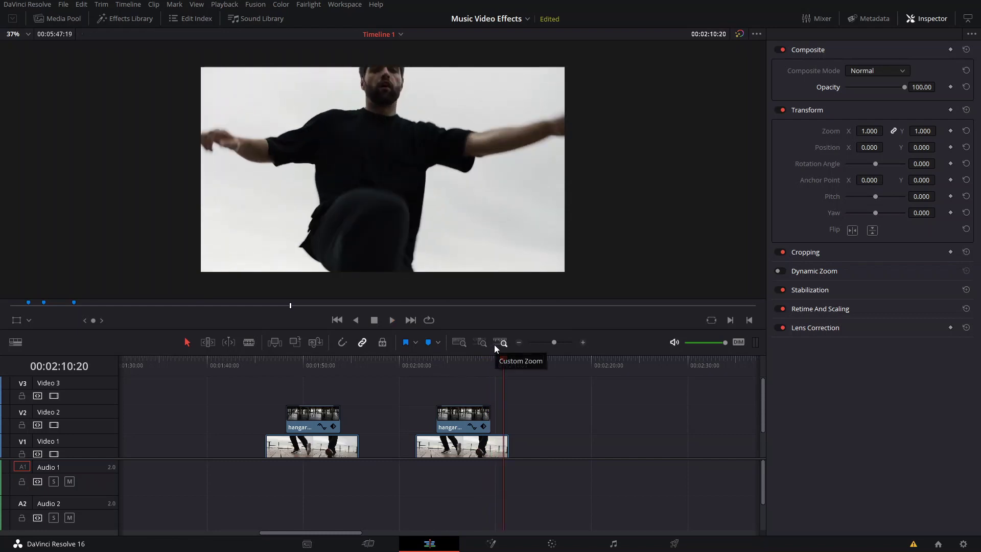
- Play the first video (2).mp4 clip on Video 1 from its start to preview the finished effect
{"action": "scroll", "coordinate": [541, 413], "scroll_direction": "down", "scroll_amount": 2}
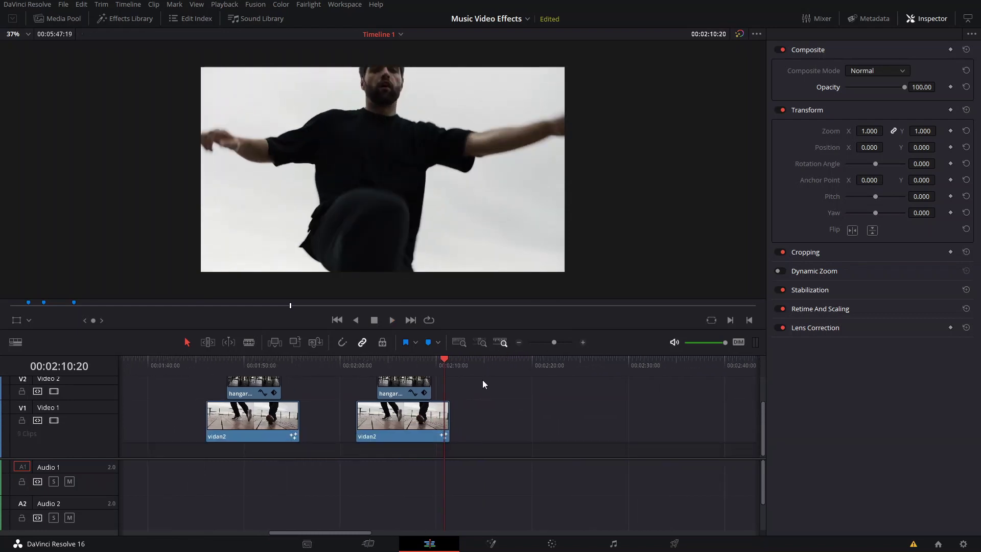
{"action": "scroll", "coordinate": [496, 409], "scroll_direction": "right", "scroll_amount": 2}
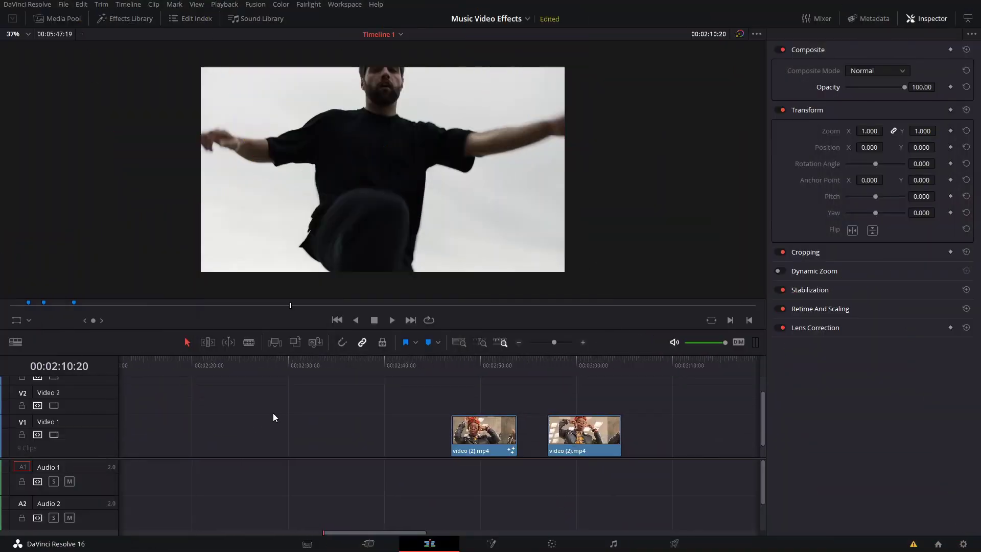
{"action": "scroll", "coordinate": [273, 413], "scroll_direction": "right", "scroll_amount": 3}
{"action": "left_click", "coordinate": [317, 363]}
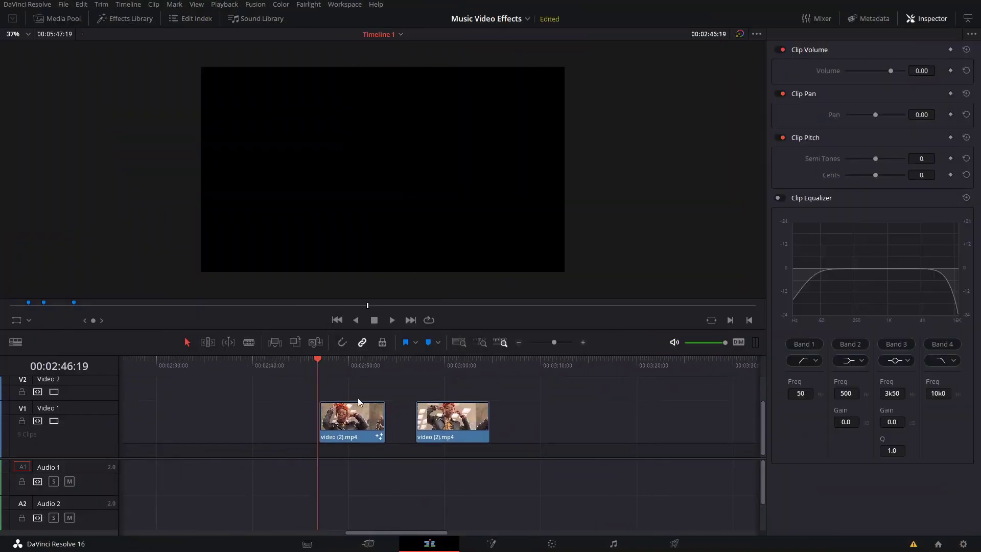
{"action": "scroll", "coordinate": [357, 401], "scroll_direction": "up", "scroll_amount": 1}
{"action": "left_click", "coordinate": [332, 364]}
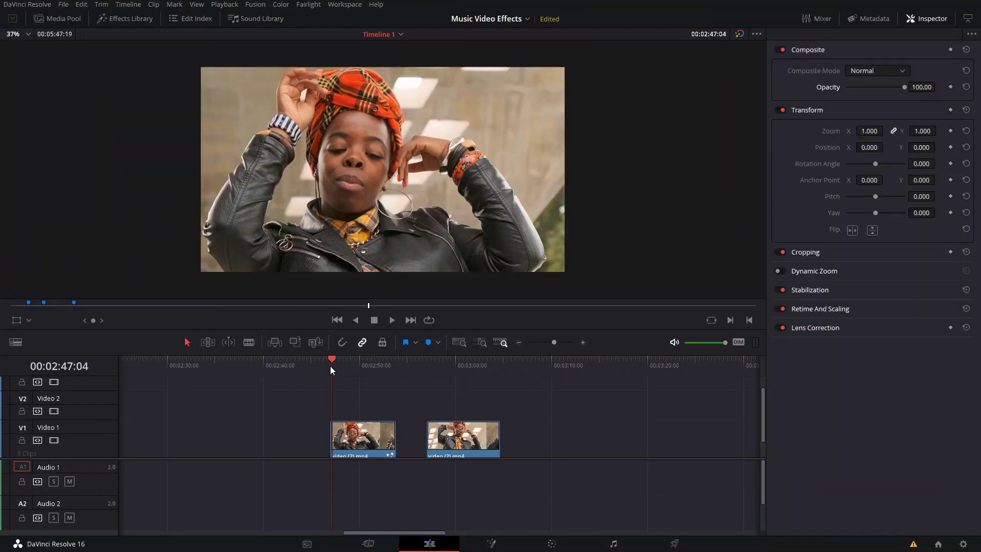
{"action": "left_click", "coordinate": [329, 364]}
{"action": "left_click", "coordinate": [330, 362]}
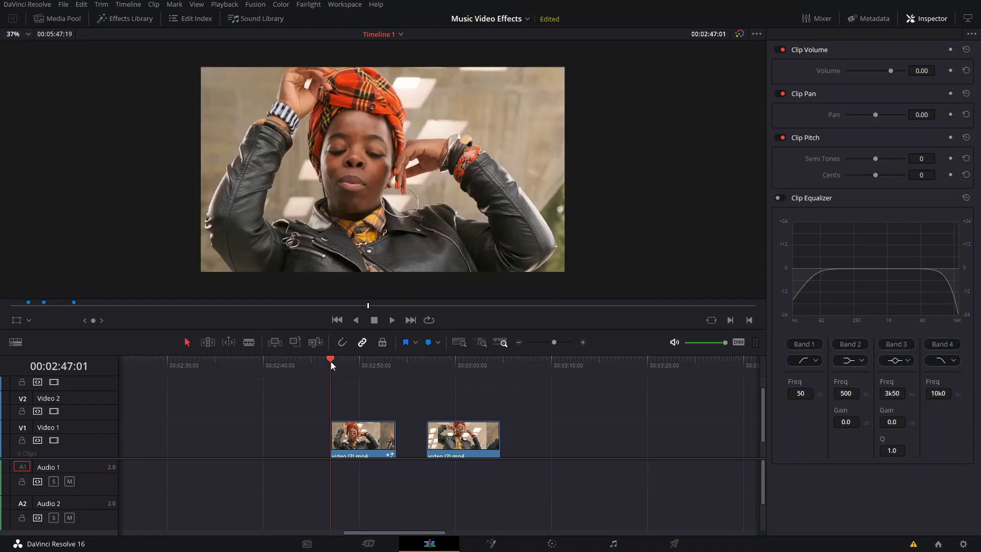
{"action": "scroll", "coordinate": [310, 376], "scroll_direction": "down", "scroll_amount": 2}
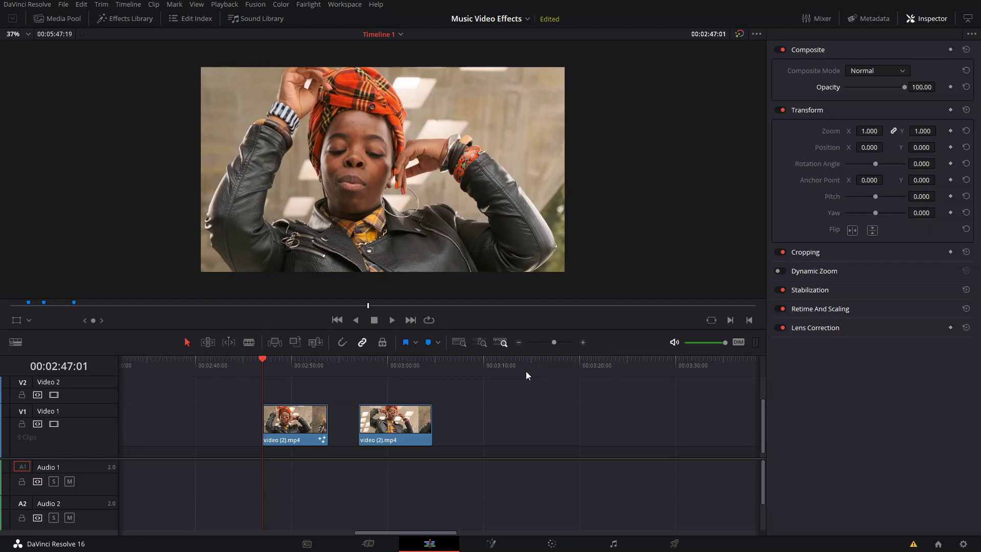
{"action": "key", "text": "space"}
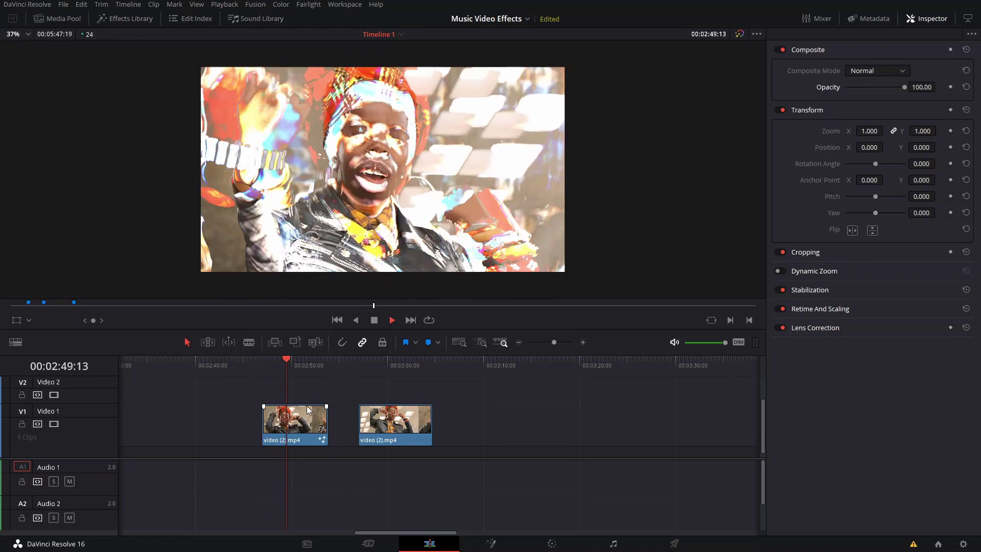
{"action": "key", "text": "space"}
- Examine the node setup and Duplicate settings of the first video (2).mp4 clip in Fusion, and return to the timeline
{"action": "left_click", "coordinate": [306, 416]}
{"action": "left_click", "coordinate": [494, 542]}
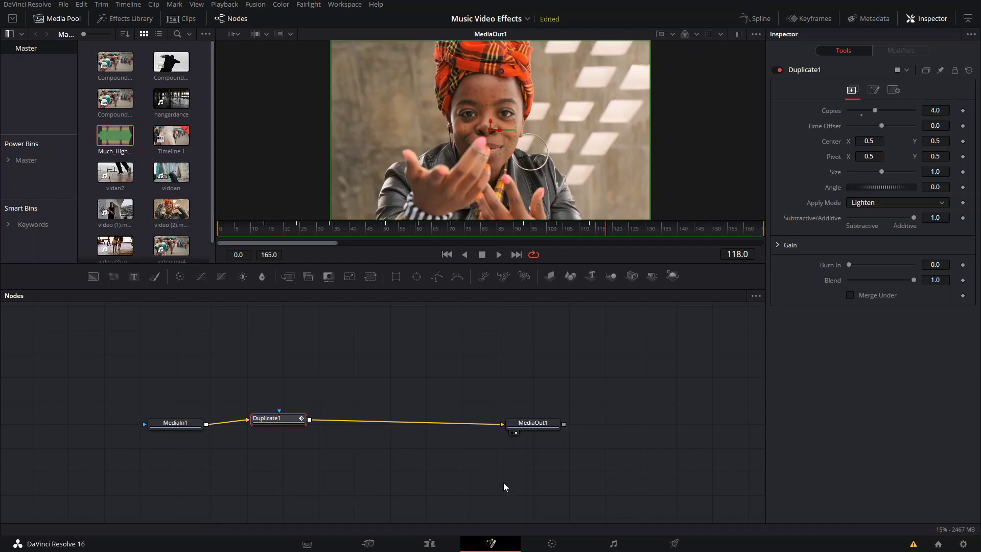
{"action": "left_click", "coordinate": [431, 540]}
- Open the second video (2).mp4 clip in Fusion at a frame near its start and hide the Media Pool
{"action": "left_click", "coordinate": [379, 366]}
{"action": "left_click", "coordinate": [392, 429]}
{"action": "left_click", "coordinate": [490, 542]}
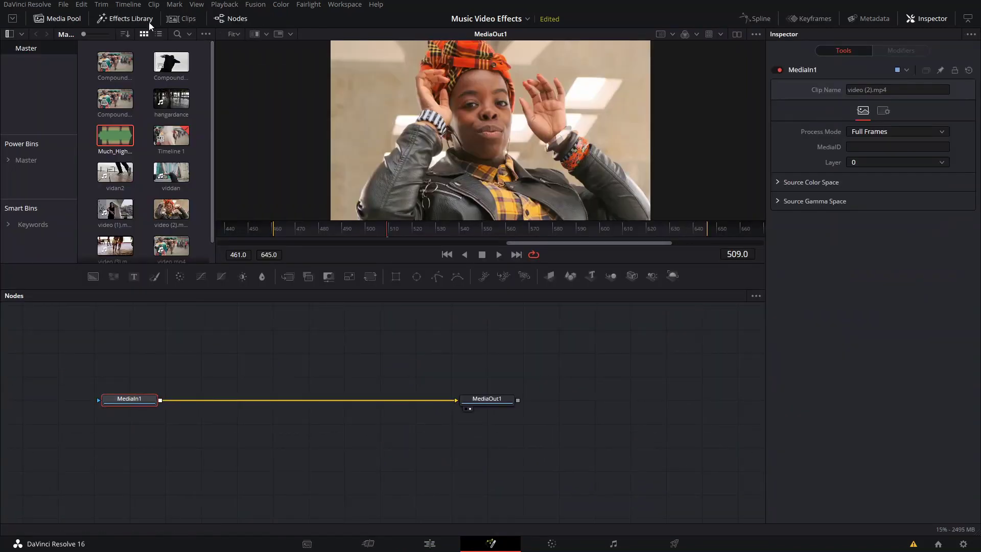
{"action": "left_click", "coordinate": [66, 19]}
{"action": "left_click", "coordinate": [66, 19]}
{"action": "left_click", "coordinate": [65, 19]}
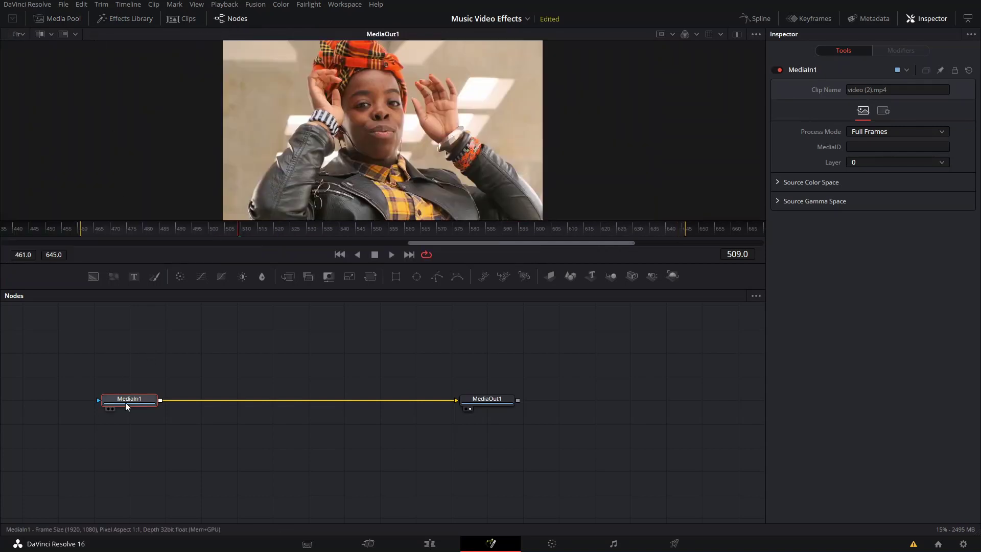
- Add a Duplicate node after MediaIn1 and space it out between MediaIn1 and MediaOut1
{"action": "key", "text": "shift+space"}
{"action": "type", "text": "dupl"}
{"action": "key", "text": "Return"}
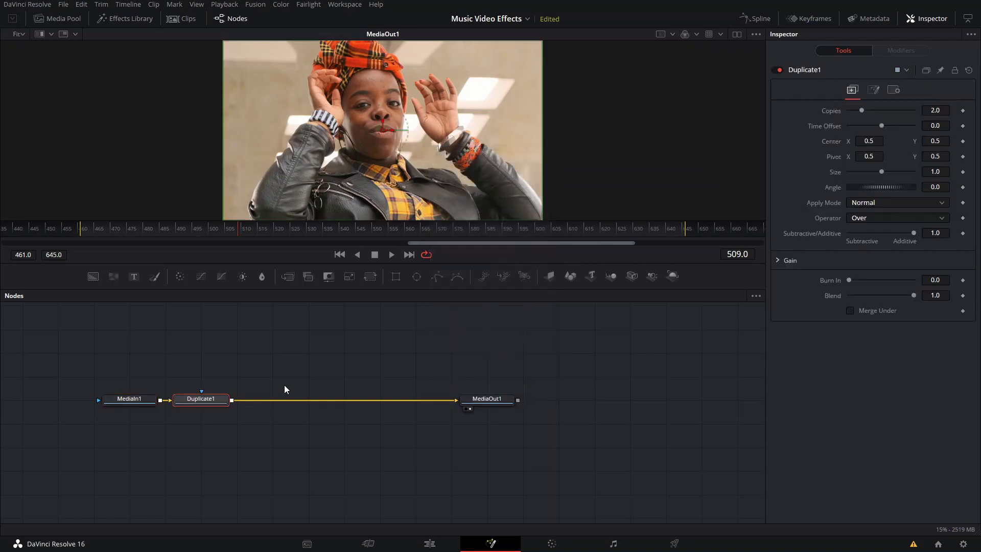
{"action": "left_click_drag", "start_coordinate": [240, 404], "coordinate": [262, 404]}
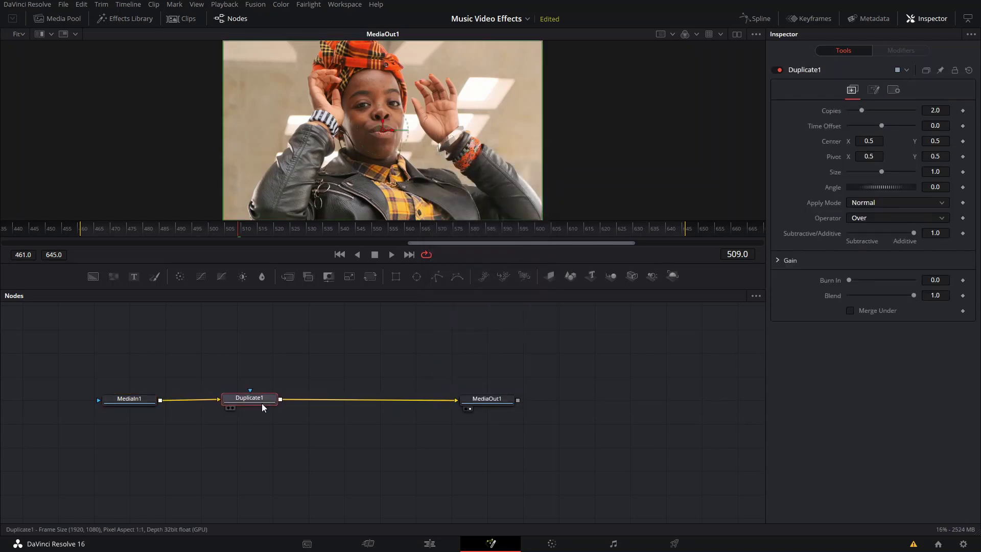
- Set the Duplicate node's Copies to 4 and its Apply Mode to Lighten
{"action": "left_click", "coordinate": [936, 110]}
{"action": "double_click", "coordinate": [940, 110]}
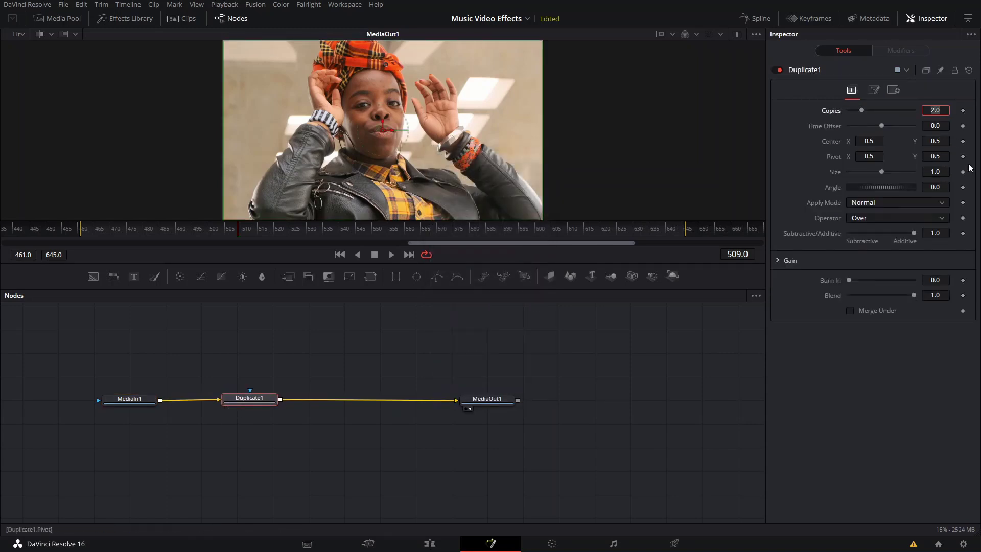
{"action": "type", "text": "4"}
{"action": "key", "text": "Return"}
{"action": "left_click", "coordinate": [886, 201]}
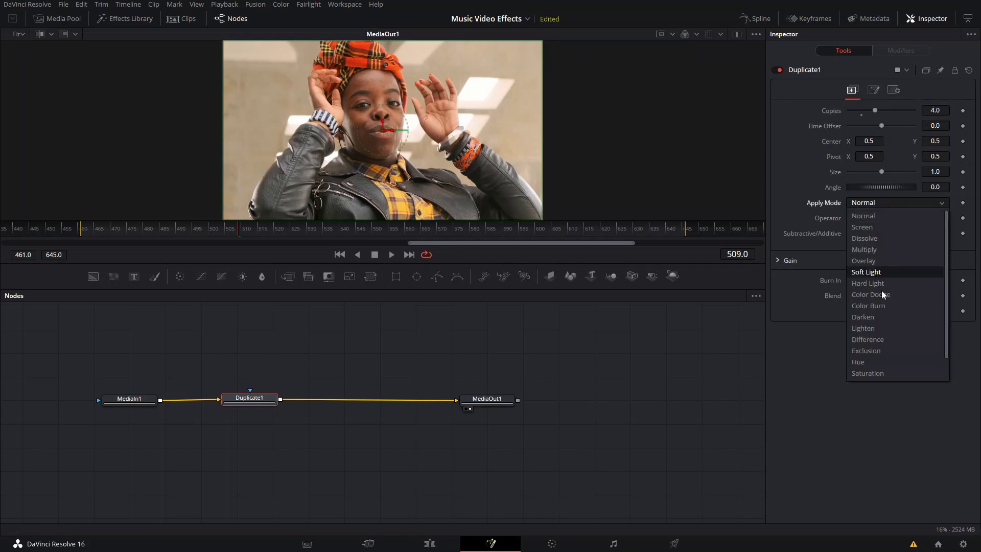
{"action": "left_click", "coordinate": [890, 330]}
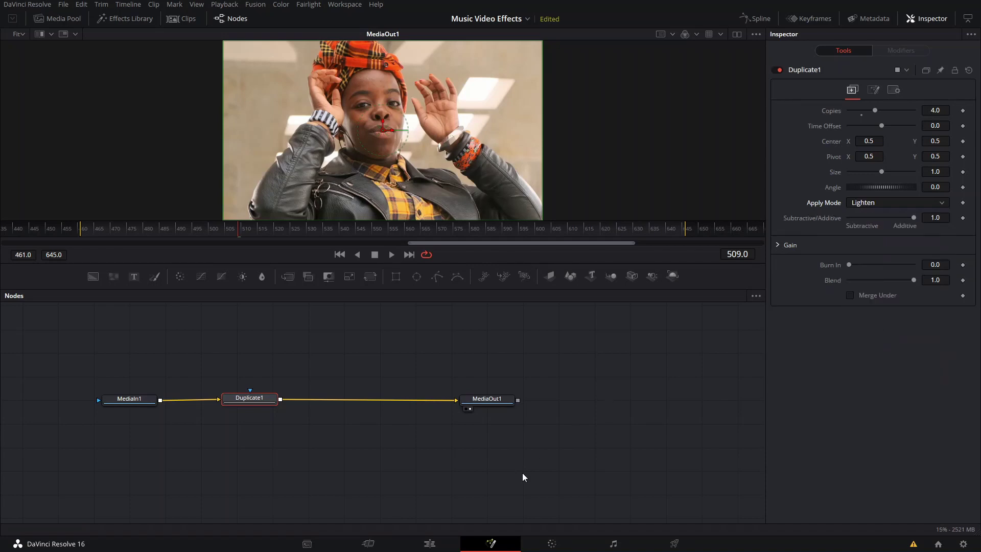
- Try a jitter X Size of 0.16 on the Duplicate node and reset it to 0.0
{"action": "left_click", "coordinate": [873, 90]}
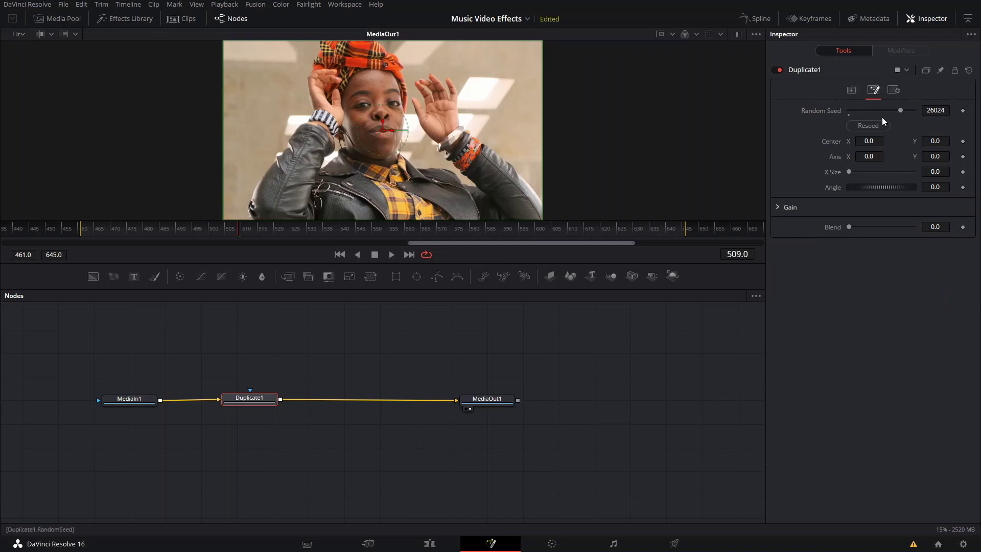
{"action": "left_click_drag", "start_coordinate": [849, 173], "coordinate": [854, 195]}
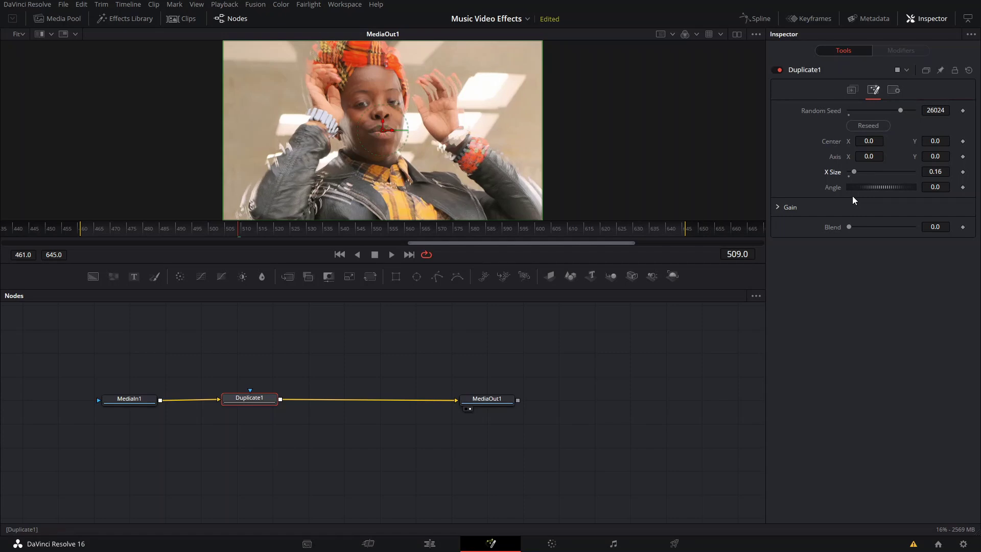
{"action": "left_click_drag", "start_coordinate": [851, 172], "coordinate": [845, 172]}
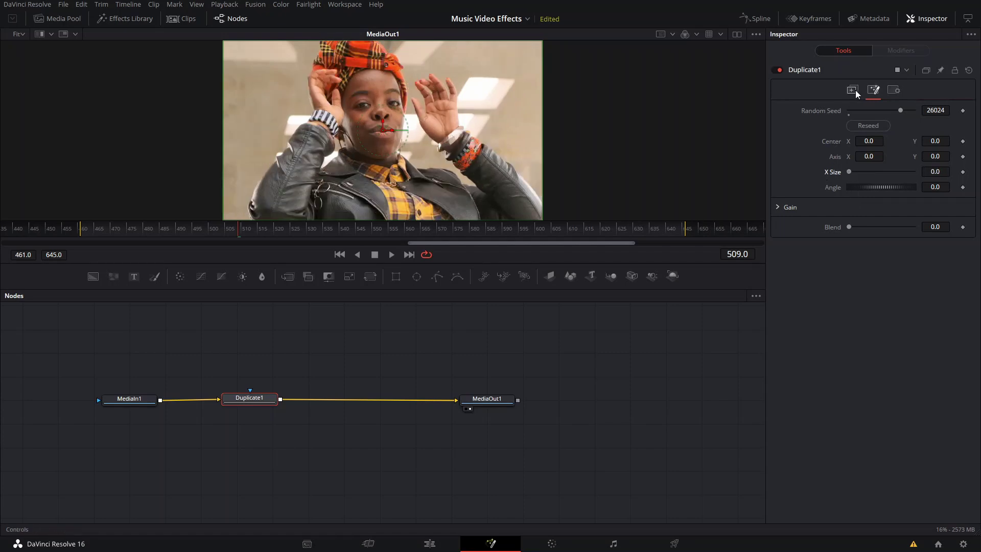
- Set the Duplicate node's Apply Mode to Darken and its jitter X Size to 0.9
{"action": "left_click", "coordinate": [853, 91]}
{"action": "left_click", "coordinate": [882, 202]}
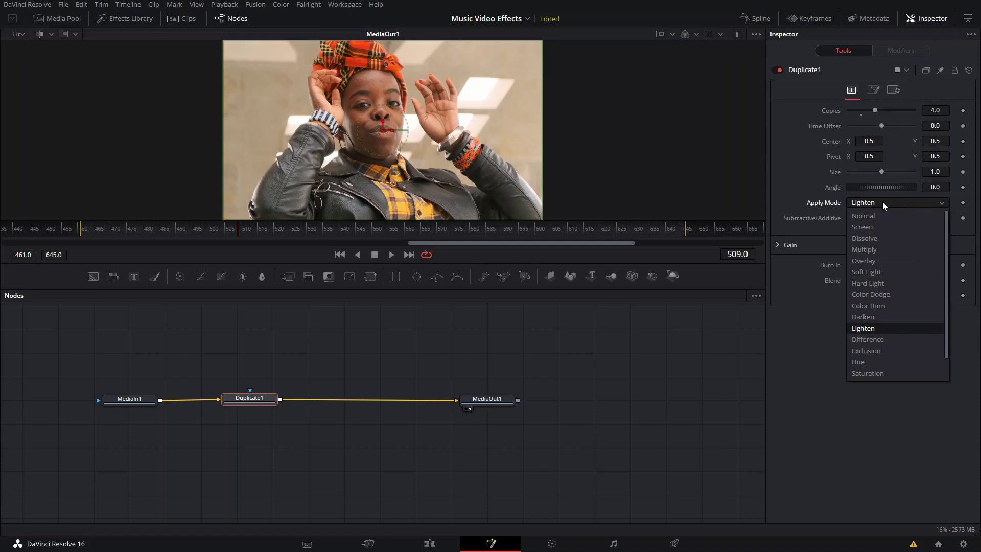
{"action": "left_click", "coordinate": [872, 317]}
{"action": "left_click", "coordinate": [874, 90]}
{"action": "left_click", "coordinate": [878, 171]}
{"action": "left_click", "coordinate": [851, 91]}
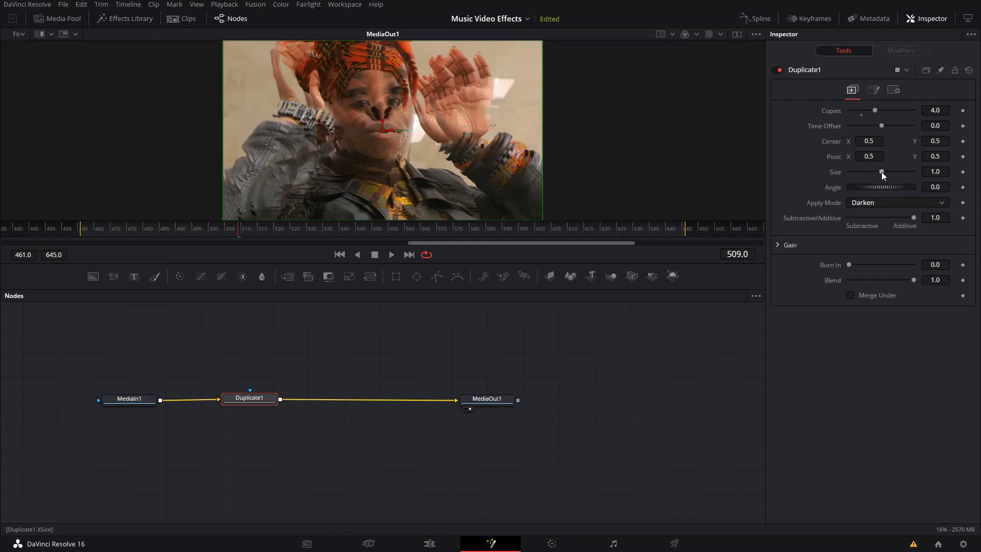
- Try the Dissolve, Overlay and Soft Light apply modes on the Duplicate node
{"action": "left_click", "coordinate": [878, 202]}
{"action": "left_click", "coordinate": [872, 240]}
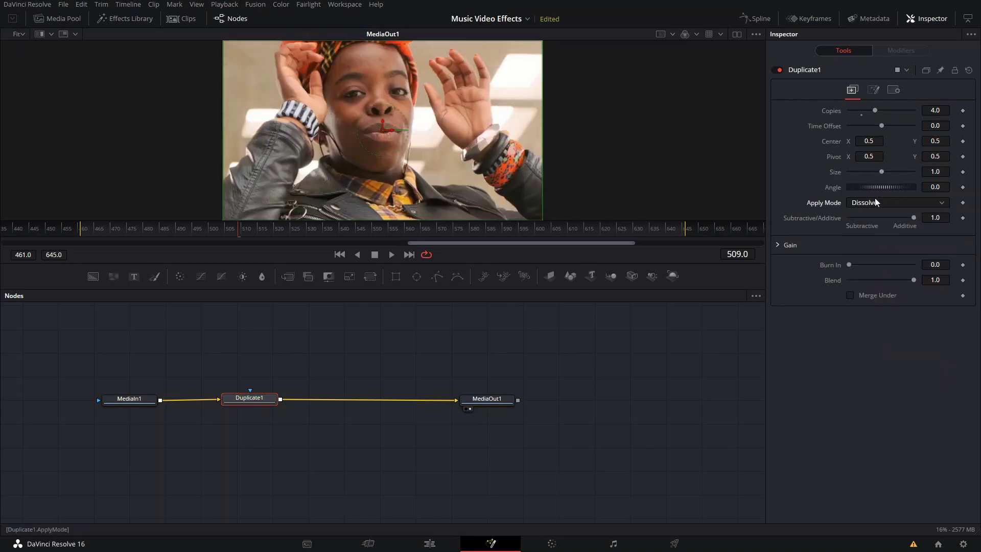
{"action": "left_click", "coordinate": [875, 203]}
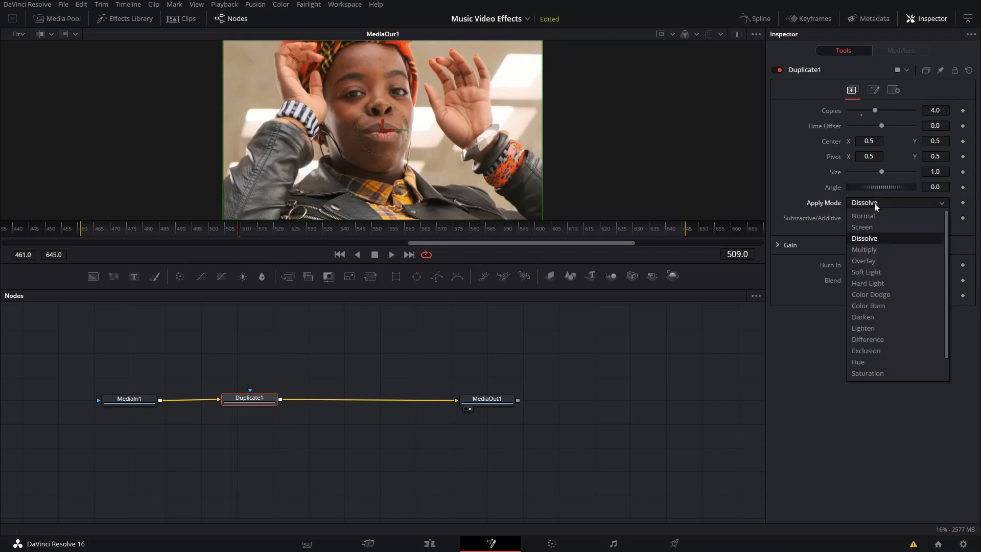
{"action": "left_click", "coordinate": [878, 258]}
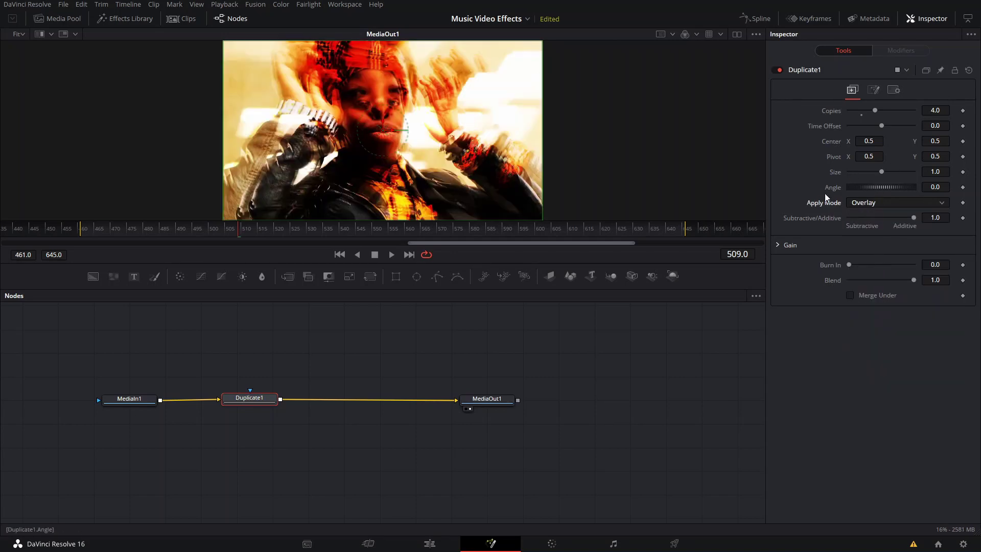
{"action": "left_click", "coordinate": [880, 204]}
{"action": "left_click", "coordinate": [878, 268]}
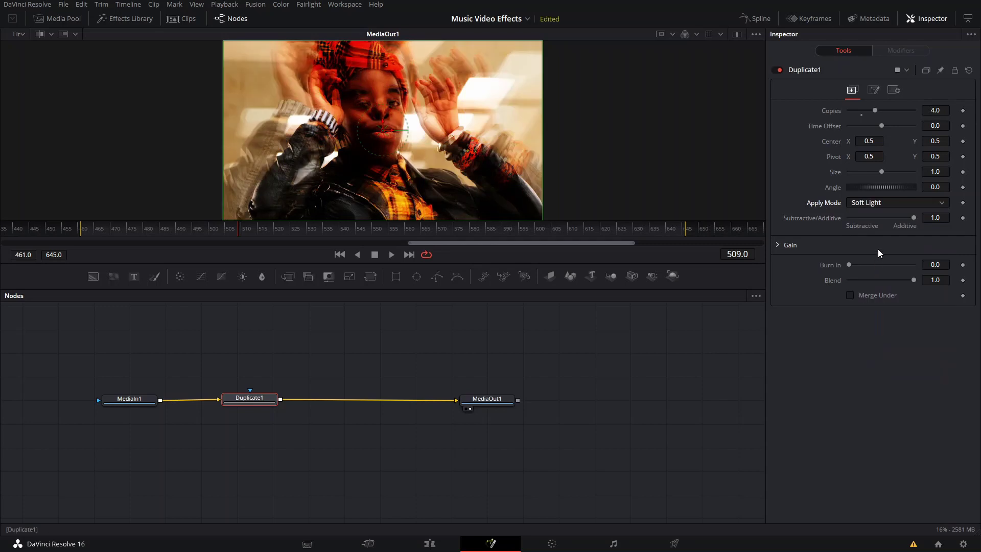
- Try the Hard Light, Color Dodge and Color Burn apply modes on the Duplicate node
{"action": "left_click", "coordinate": [891, 204]}
{"action": "left_click", "coordinate": [878, 282]}
{"action": "left_click", "coordinate": [873, 204]}
{"action": "left_click", "coordinate": [877, 295]}
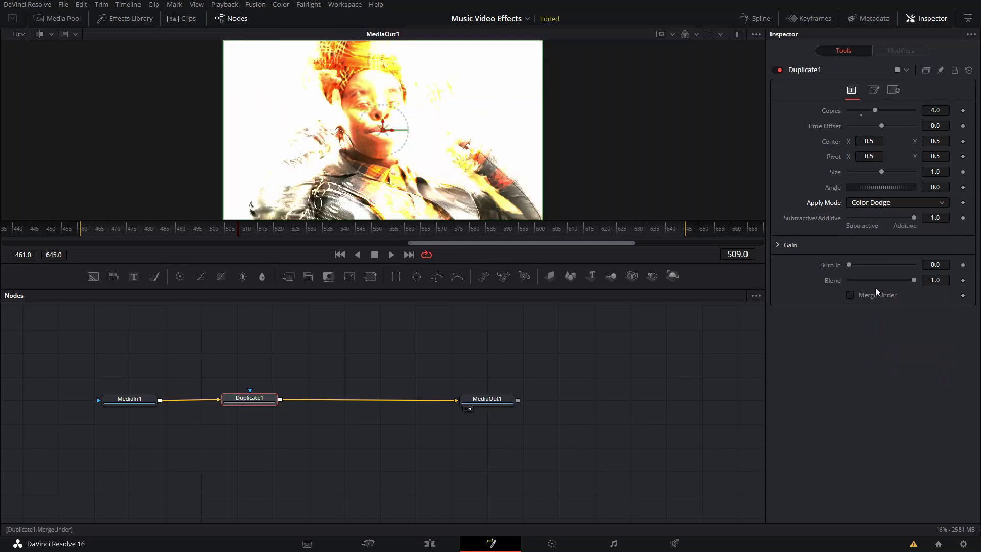
{"action": "left_click", "coordinate": [878, 201]}
{"action": "left_click", "coordinate": [878, 302]}
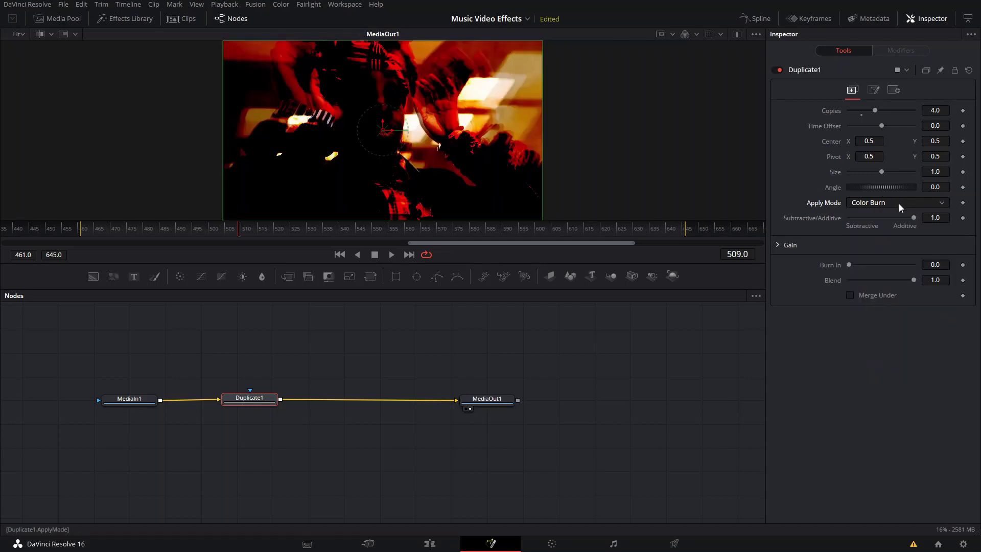
- Try the Hue, Exclusion and Difference apply modes on the Duplicate node
{"action": "left_click", "coordinate": [899, 204]}
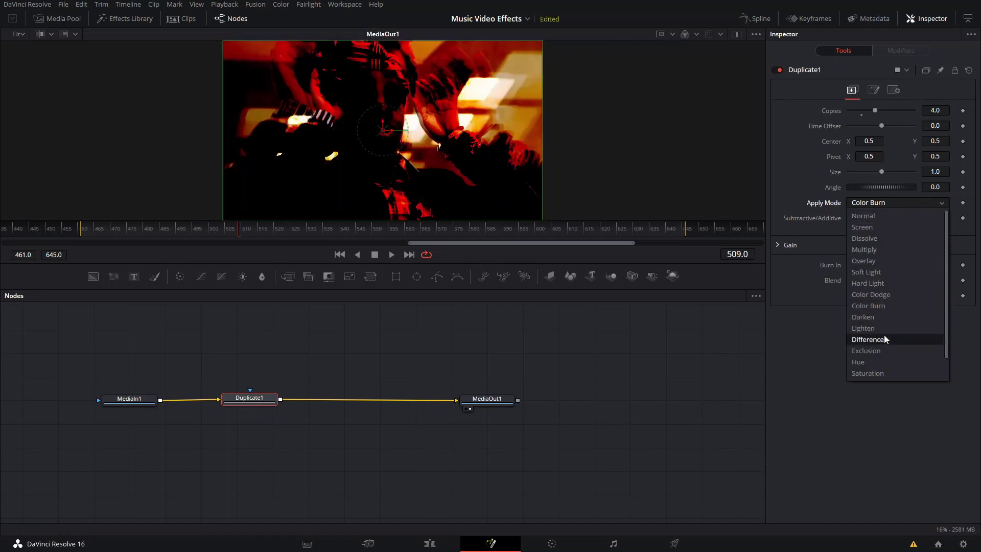
{"action": "left_click", "coordinate": [870, 361]}
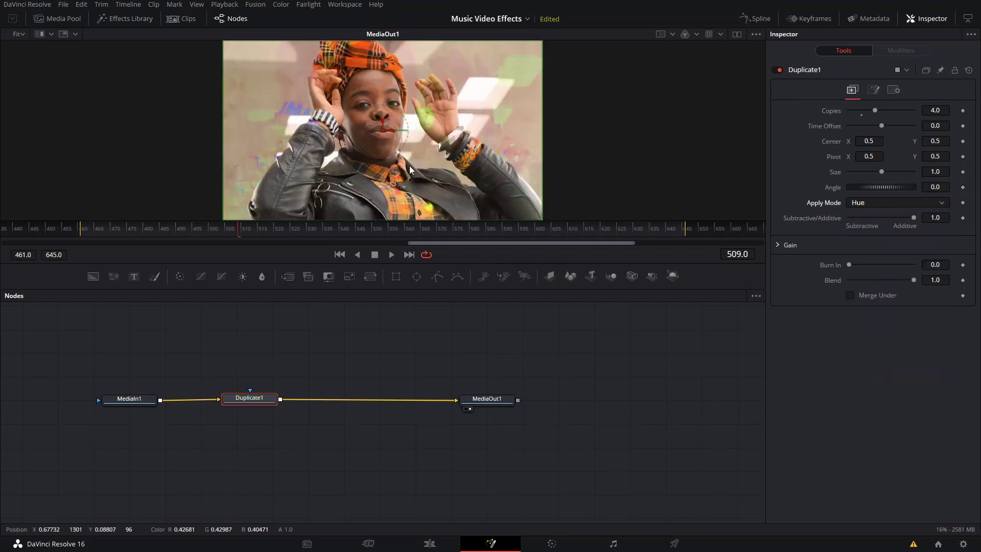
{"action": "left_click", "coordinate": [887, 203]}
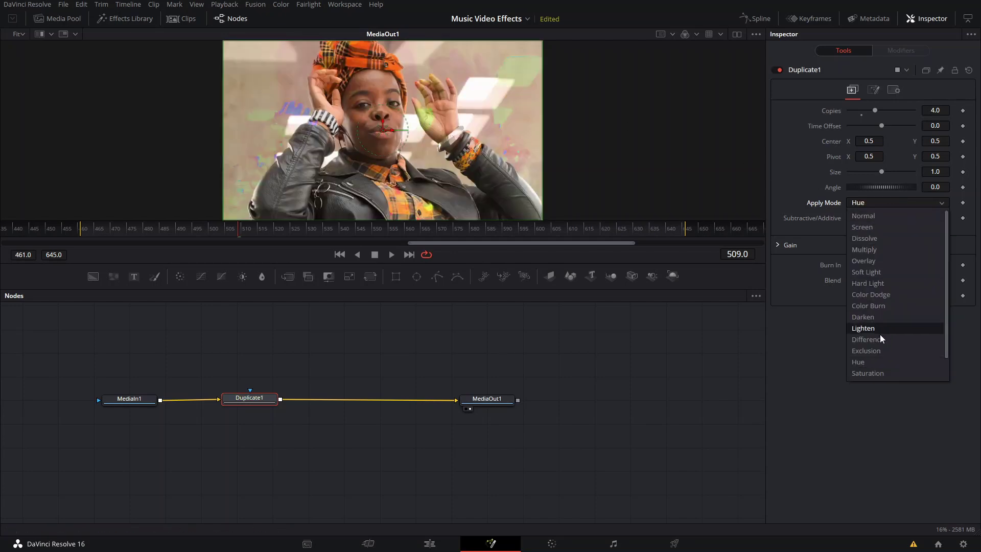
{"action": "left_click", "coordinate": [882, 349]}
{"action": "left_click", "coordinate": [873, 203]}
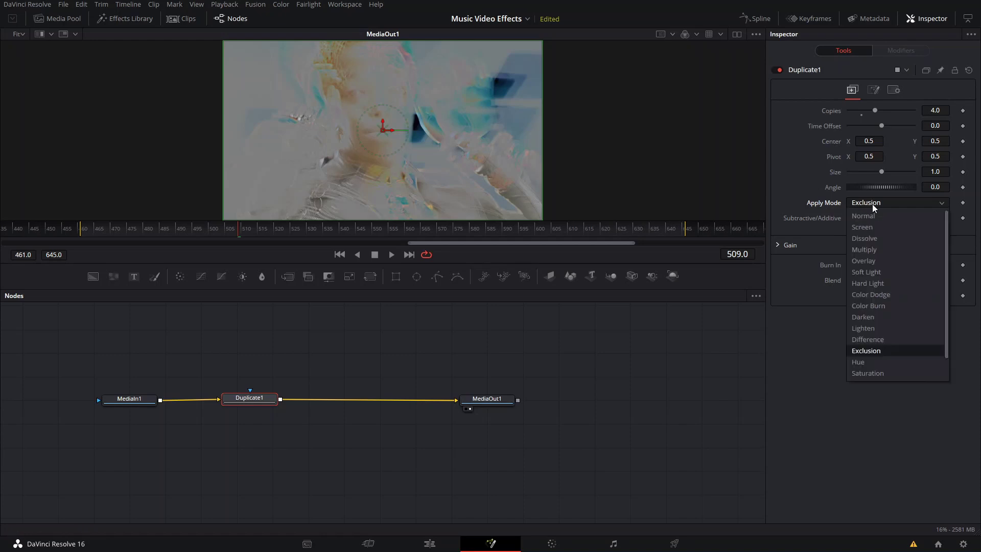
{"action": "left_click", "coordinate": [882, 340]}
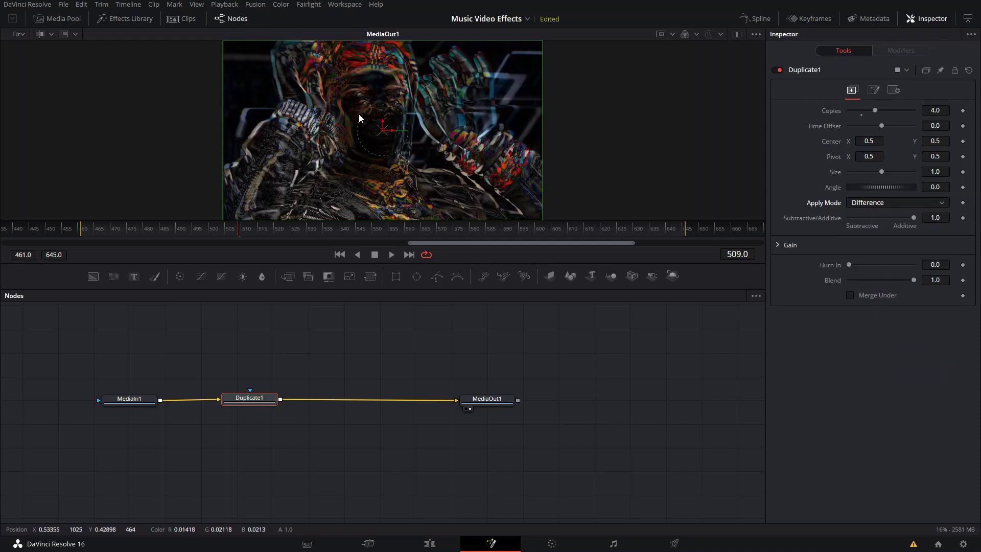
- Set the Duplicate node's Apply Mode to Lighten after trying Saturation, and show its jitter settings
{"action": "left_click", "coordinate": [866, 203]}
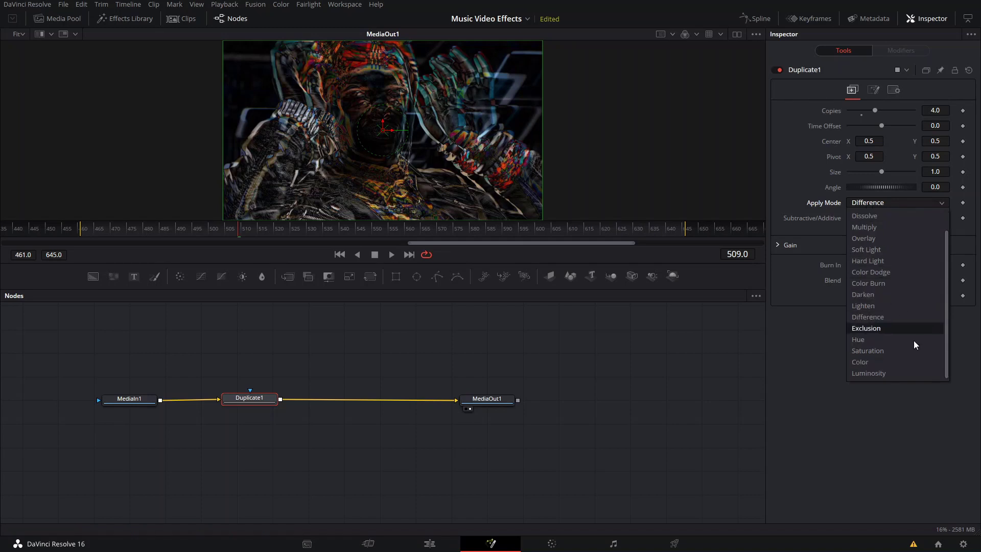
{"action": "left_click", "coordinate": [914, 354]}
{"action": "left_click", "coordinate": [900, 203]}
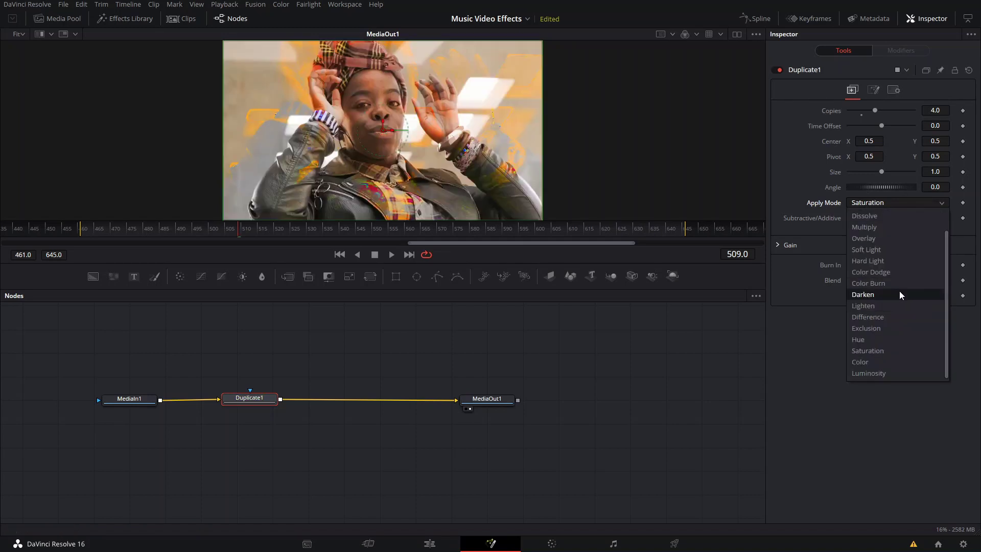
{"action": "left_click", "coordinate": [888, 304]}
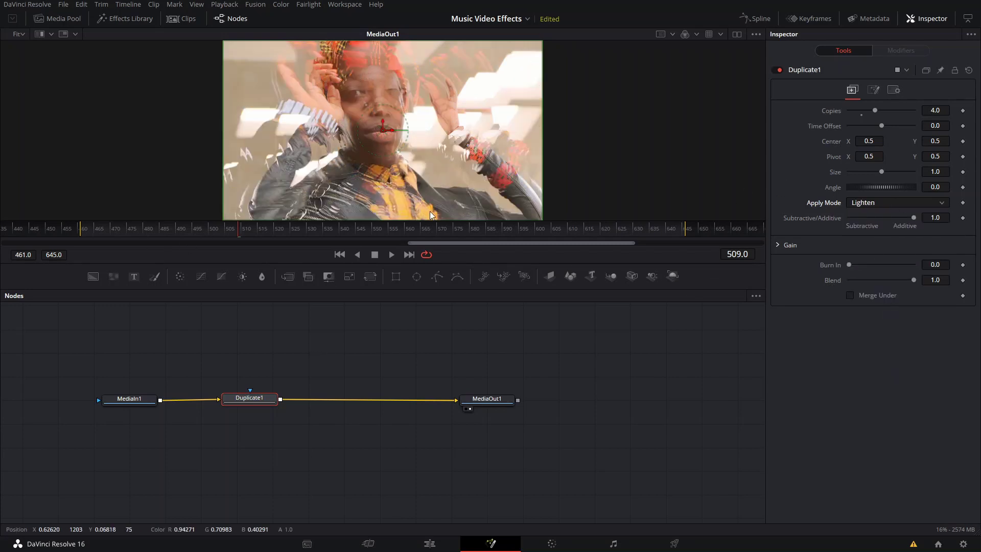
{"action": "left_click", "coordinate": [879, 90]}
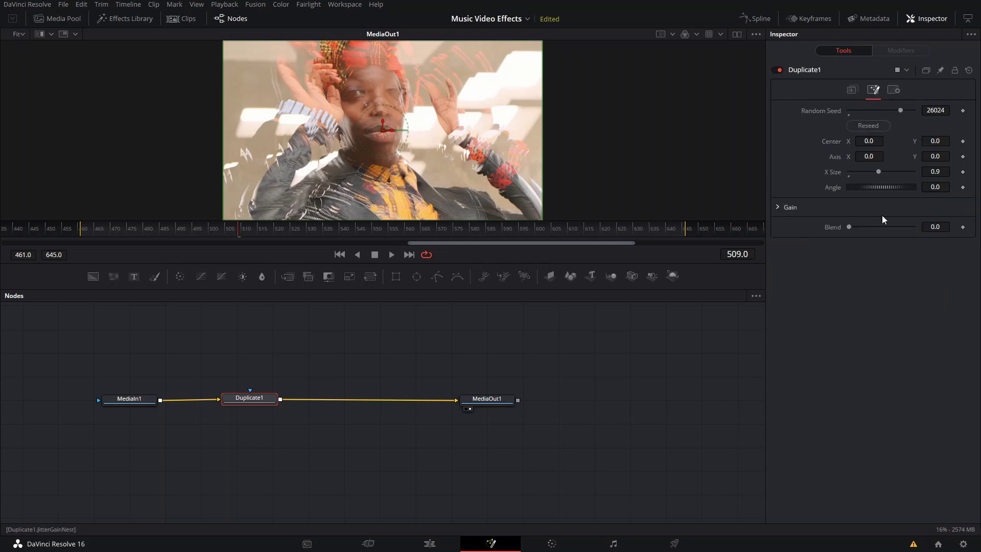
- Reset the Duplicate node's jitter X Size to 0.0 and set its Time Offset to -0.023 at frame 510
{"action": "left_click_drag", "start_coordinate": [863, 172], "coordinate": [801, 178]}
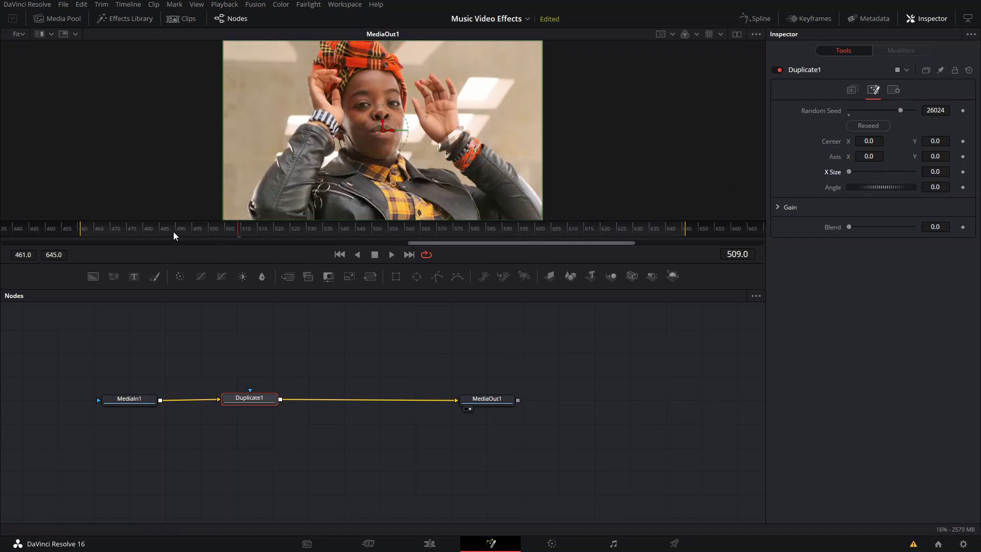
{"action": "left_click", "coordinate": [244, 230]}
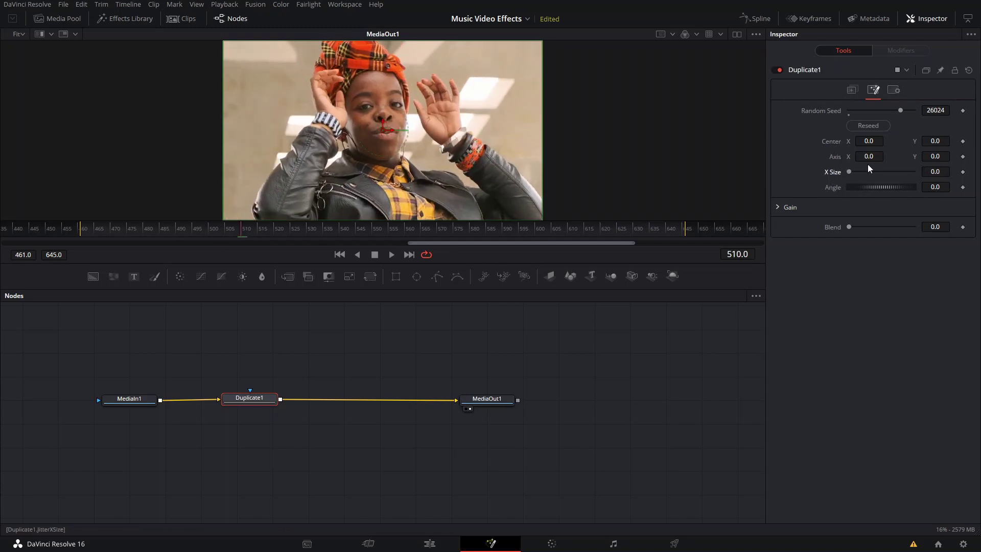
{"action": "left_click", "coordinate": [852, 90]}
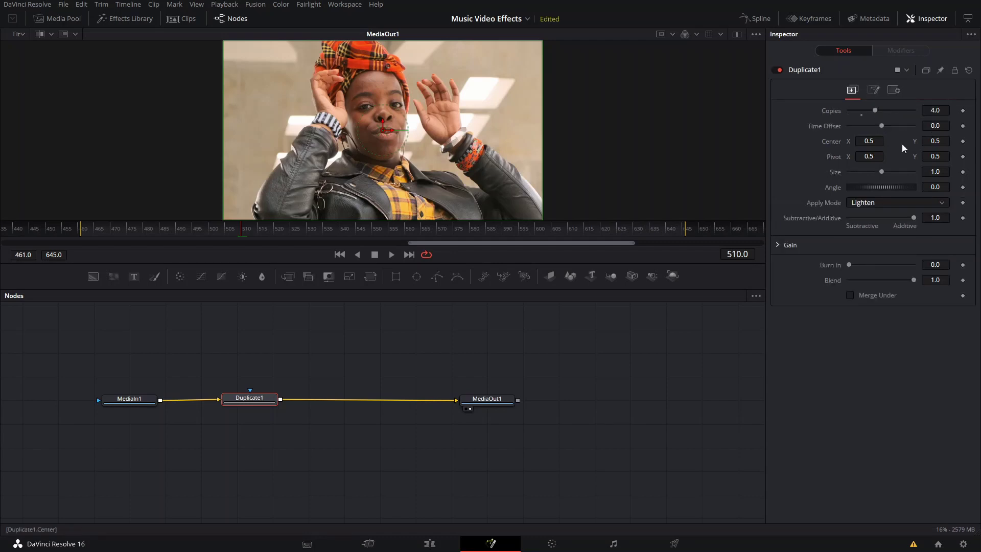
{"action": "left_click_drag", "start_coordinate": [881, 125], "coordinate": [880, 125]}
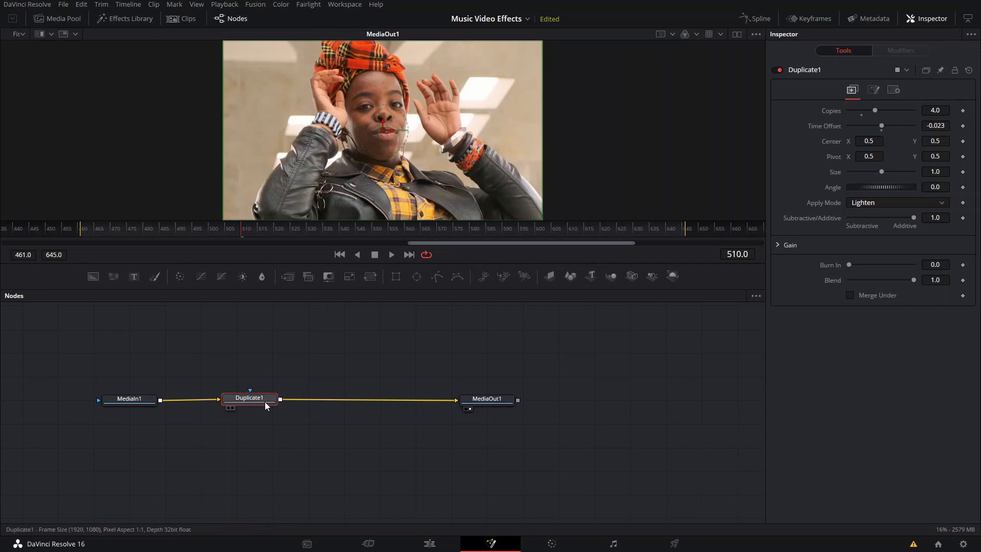
- Keyframe the Duplicate node's jitter X Size at 0.0 on frames 510, 520 and 530
{"action": "left_click", "coordinate": [872, 91]}
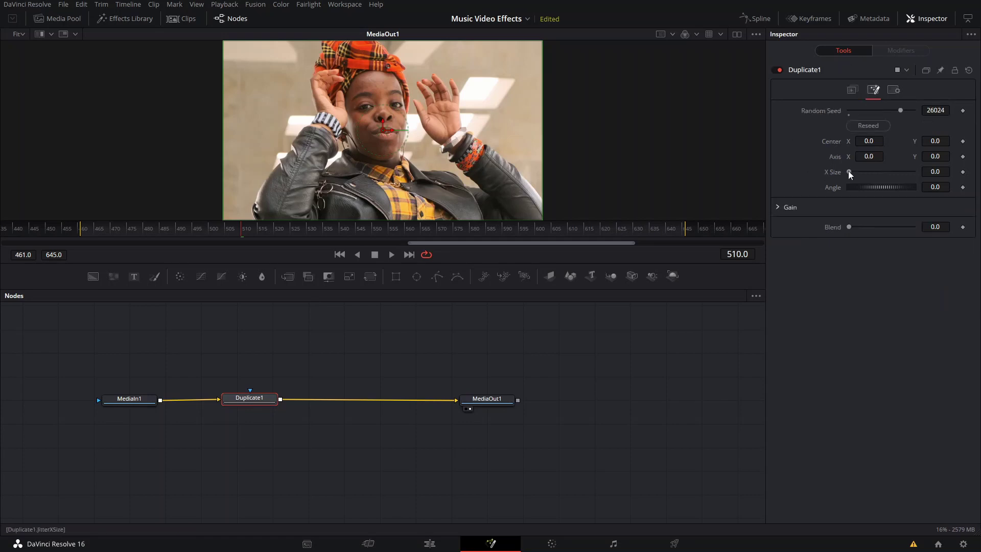
{"action": "left_click", "coordinate": [962, 172]}
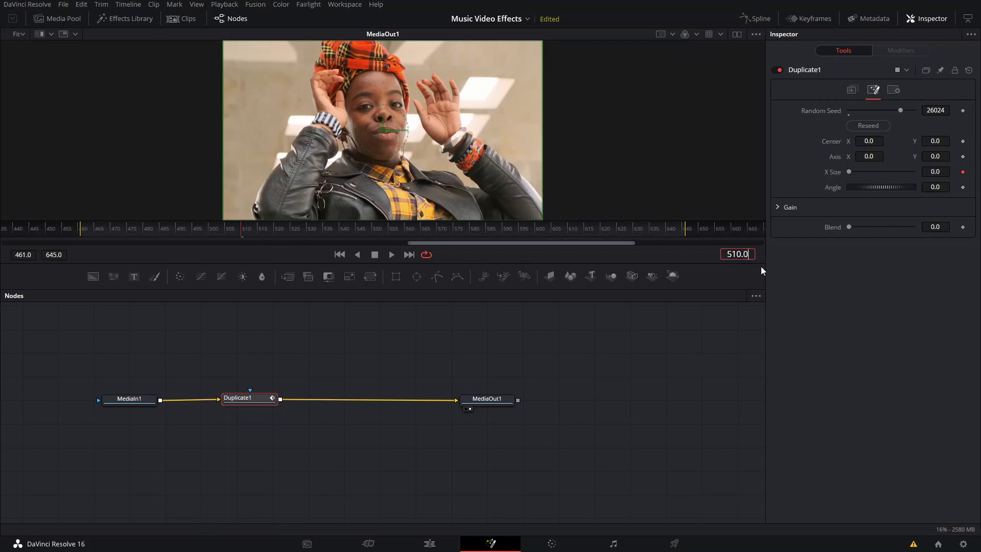
{"action": "type", "text": "+10"}
{"action": "key", "text": "Return"}
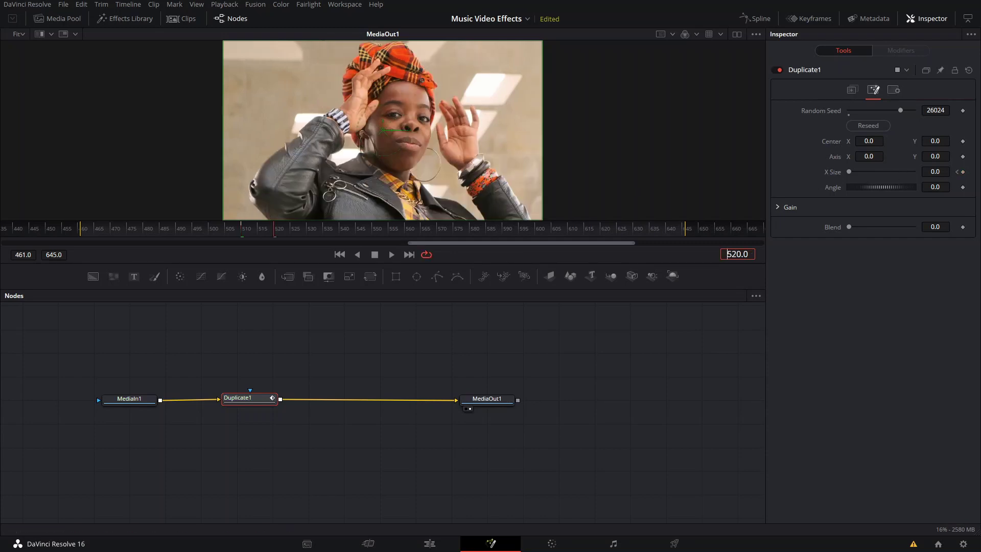
{"action": "left_click", "coordinate": [963, 172]}
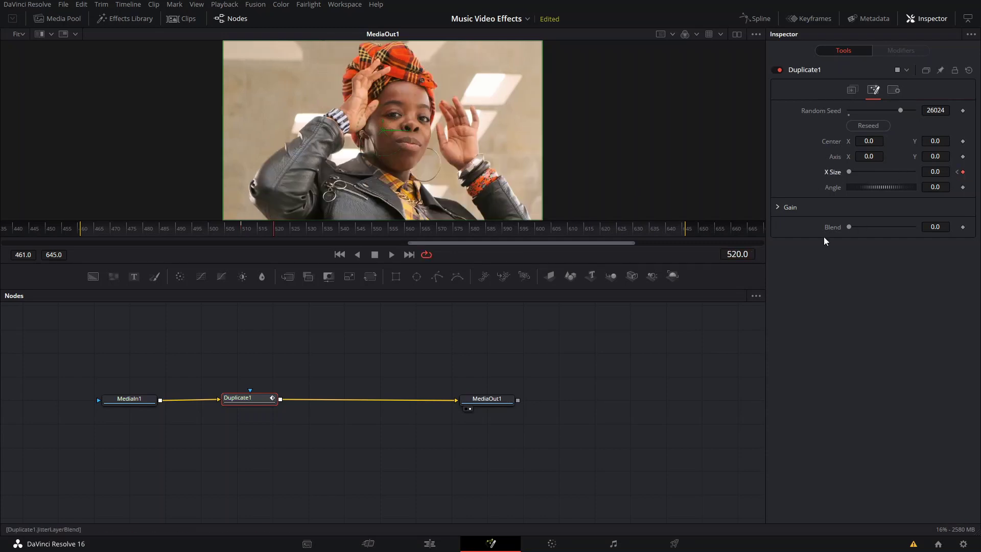
{"action": "type", "text": "+10"}
{"action": "key", "text": "Return"}
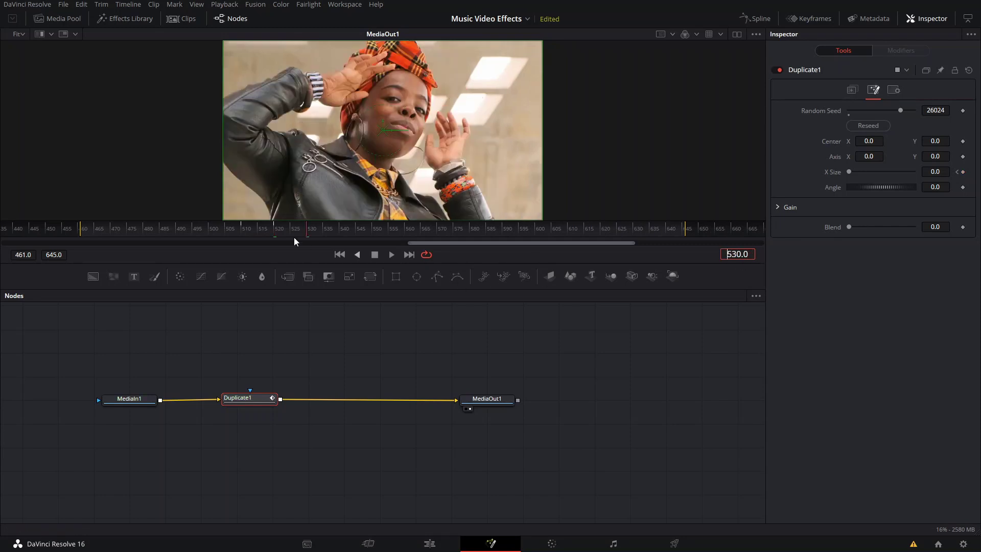
{"action": "left_click_drag", "start_coordinate": [275, 232], "coordinate": [309, 236]}
{"action": "left_click", "coordinate": [963, 173]}
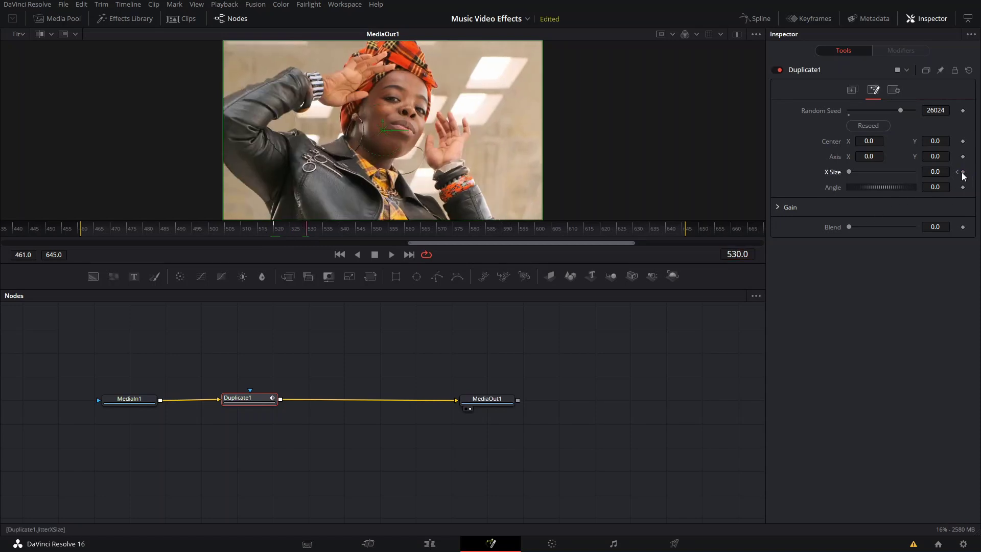
- Set the jitter X Size to 1.0 at frame 520 and play the animation from about frame 510
{"action": "left_click", "coordinate": [292, 234]}
{"action": "mouse_move", "coordinate": [292, 234]}
{"action": "left_mouse_down"}
{"action": "mouse_move", "coordinate": [276, 234]}
{"action": "mouse_move", "coordinate": [308, 236]}
{"action": "mouse_move", "coordinate": [275, 237]}
{"action": "left_mouse_up"}
{"action": "left_click_drag", "start_coordinate": [850, 172], "coordinate": [882, 189]}
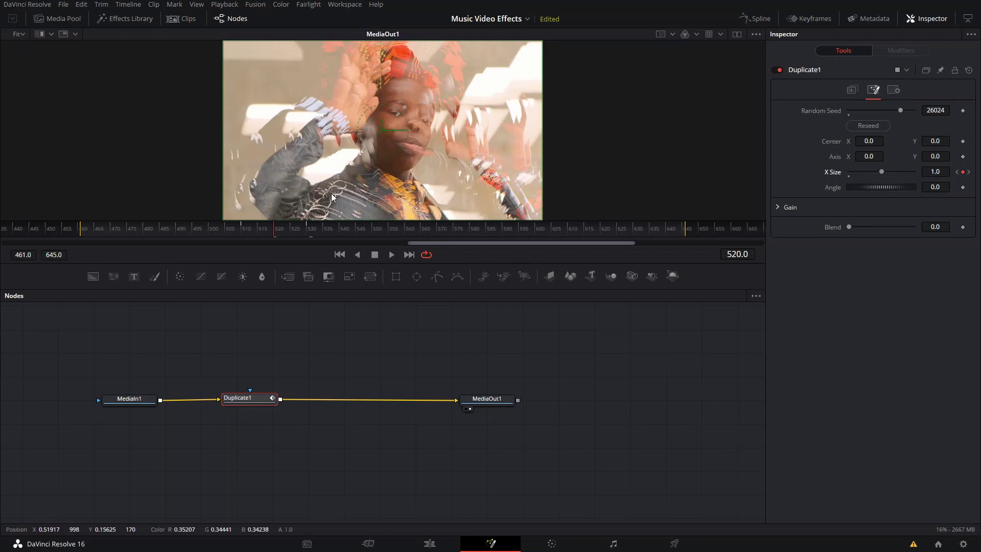
{"action": "left_click_drag", "start_coordinate": [257, 229], "coordinate": [244, 230]}
{"action": "key", "text": "space"}
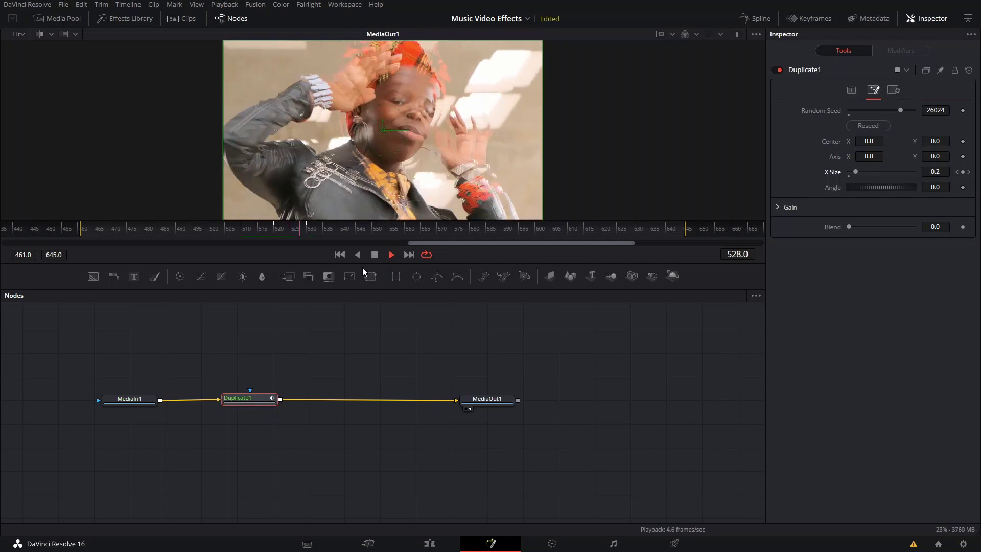
{"action": "key", "text": "space"}
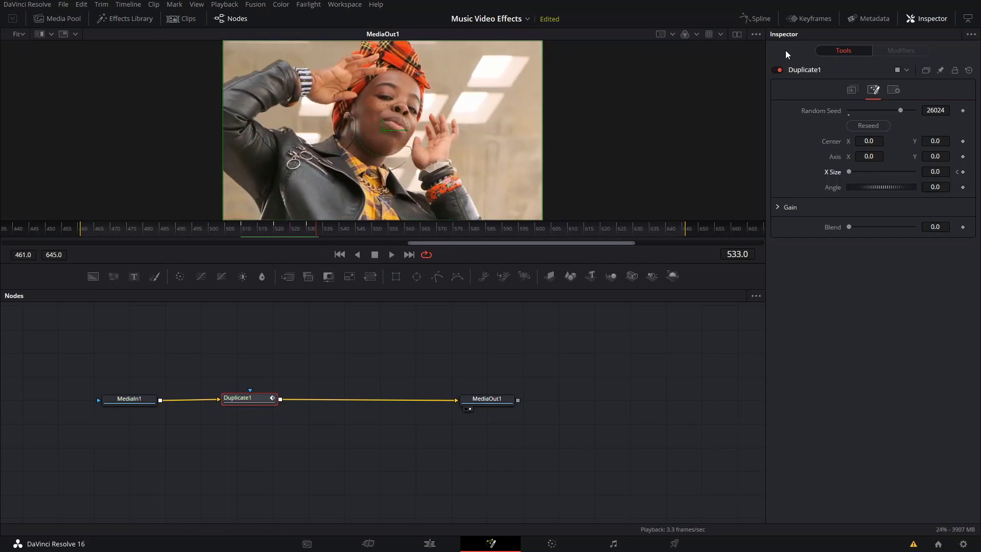
- Show Duplicate1's X Size curve in the Spline editor and smooth its keyframes
{"action": "left_click", "coordinate": [756, 18]}
{"action": "left_click", "coordinate": [530, 321]}
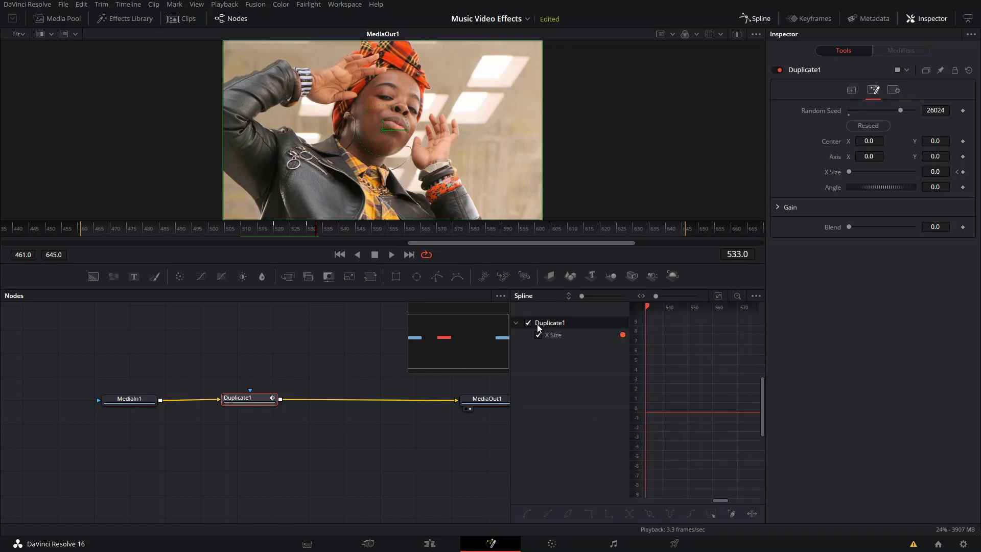
{"action": "key", "text": "s"}
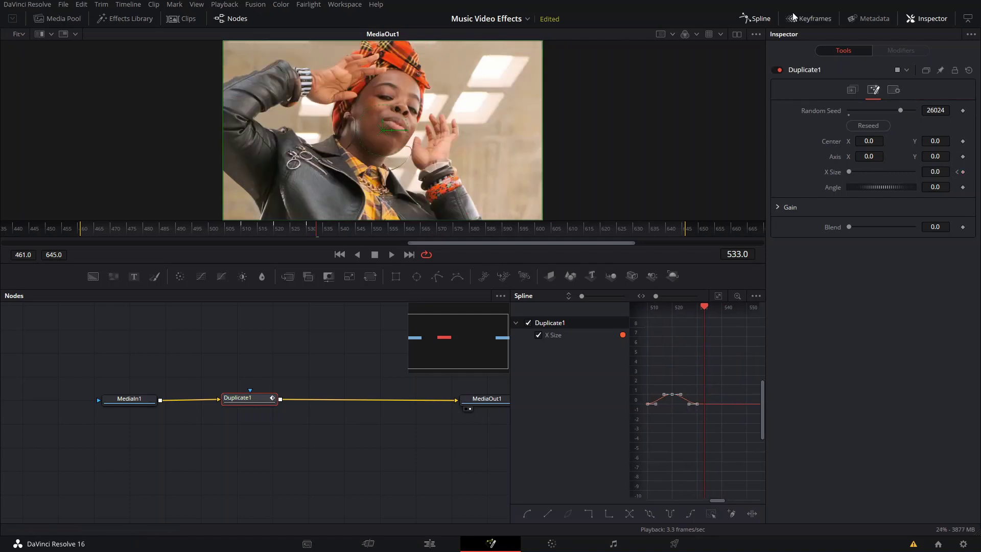
- Copy the three X Size keyframes in the Keyframes editor to two further points, starting at about frames 556 and 610
{"action": "left_click", "coordinate": [755, 19]}
{"action": "left_click", "coordinate": [805, 19]}
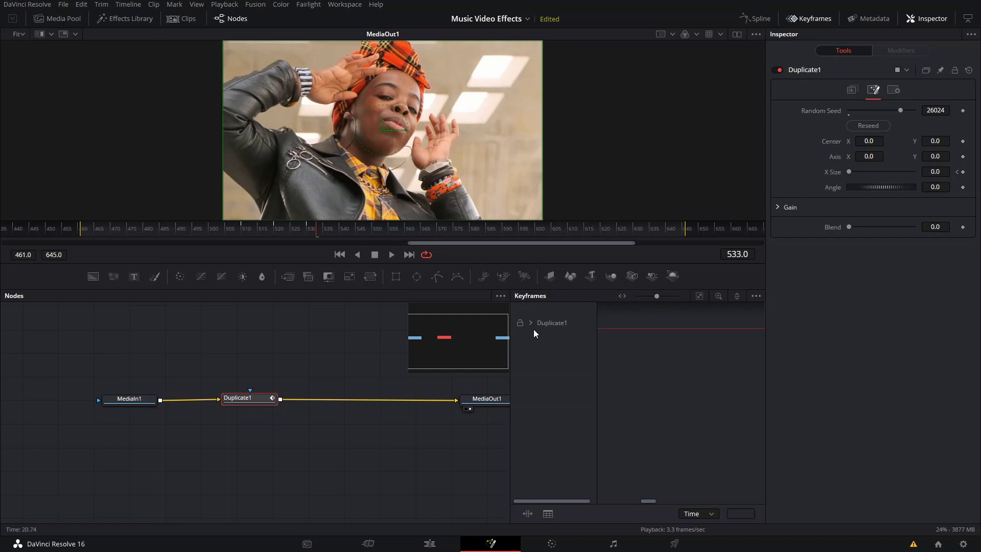
{"action": "left_click", "coordinate": [546, 334]}
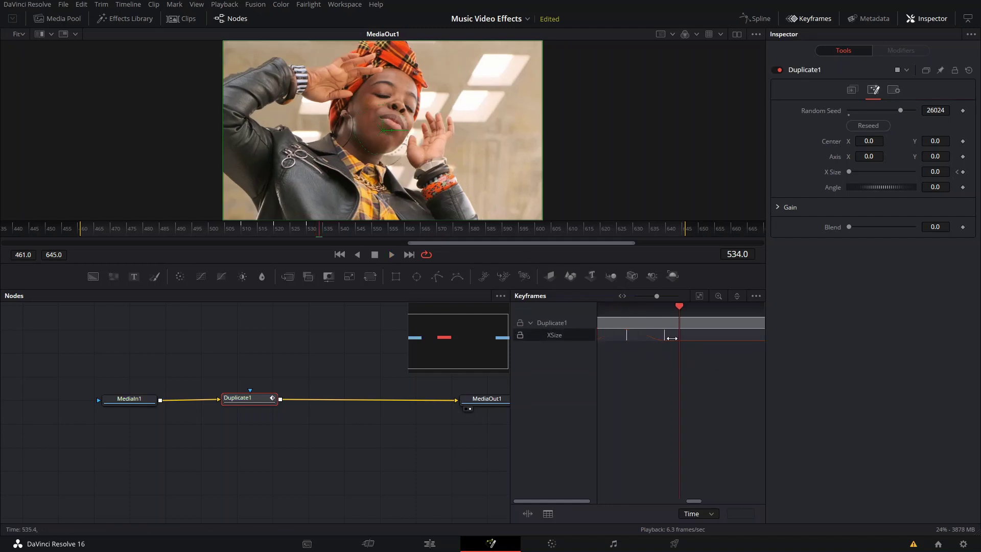
{"action": "scroll", "coordinate": [703, 367], "scroll_direction": "down", "scroll_amount": 2}
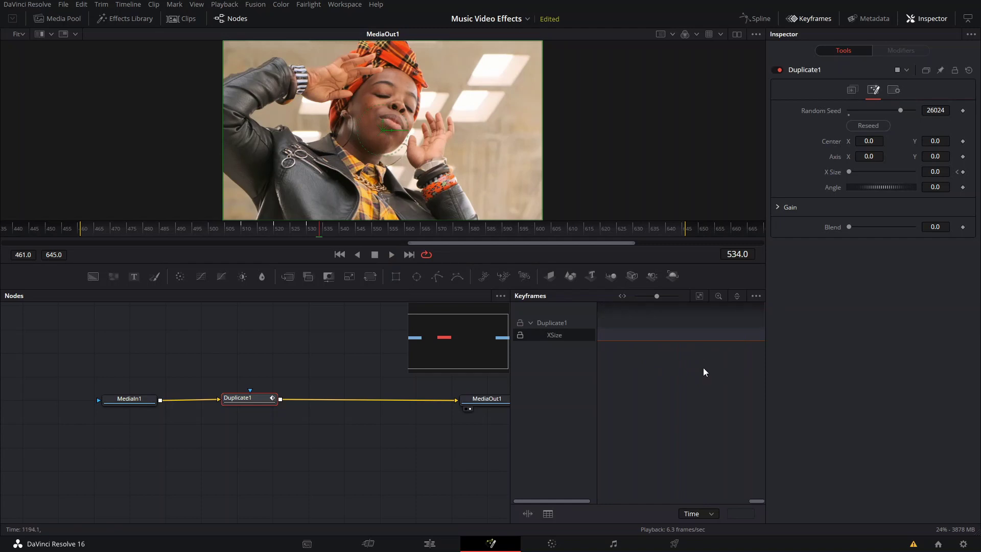
{"action": "key", "text": "space"}
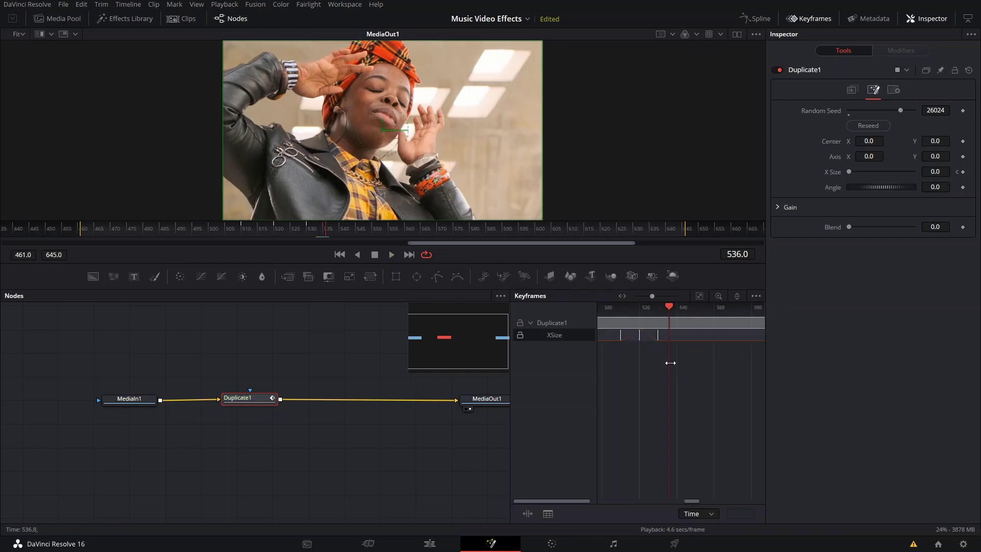
{"action": "scroll", "coordinate": [676, 366], "scroll_direction": "down", "scroll_amount": 2}
{"action": "left_click_drag", "start_coordinate": [643, 333], "coordinate": [692, 313]}
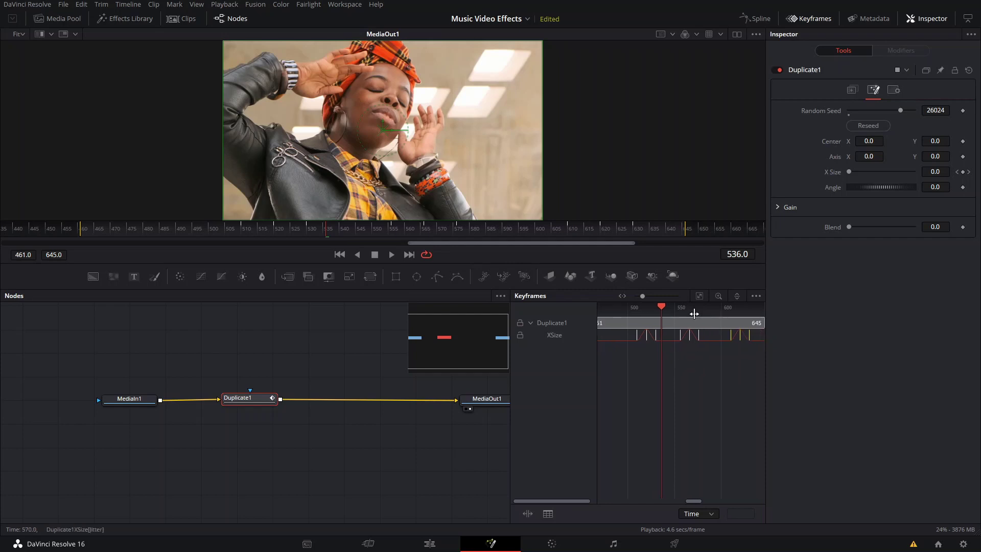
- Adjust the easing of the X Size keyframe groups on the spline, using Ease In 33.0 and Ease Out 100.0 for the last group
{"action": "left_click", "coordinate": [809, 19]}
{"action": "left_click", "coordinate": [755, 18]}
{"action": "left_click_drag", "start_coordinate": [589, 361], "coordinate": [792, 375]}
{"action": "left_click_drag", "start_coordinate": [729, 427], "coordinate": [730, 428]}
{"action": "left_click_drag", "start_coordinate": [722, 405], "coordinate": [697, 417]}
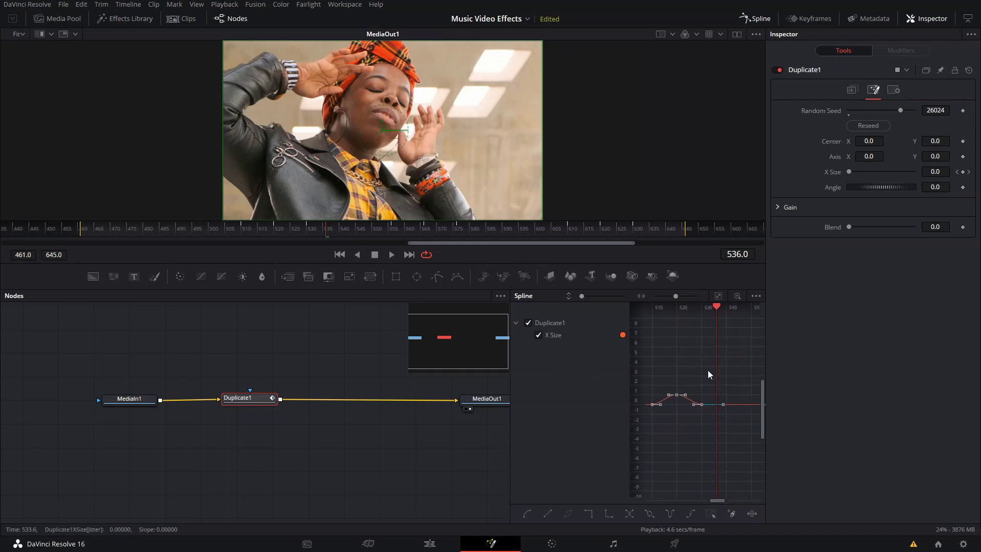
{"action": "left_click_drag", "start_coordinate": [678, 350], "coordinate": [745, 429]}
{"action": "key", "text": "t"}
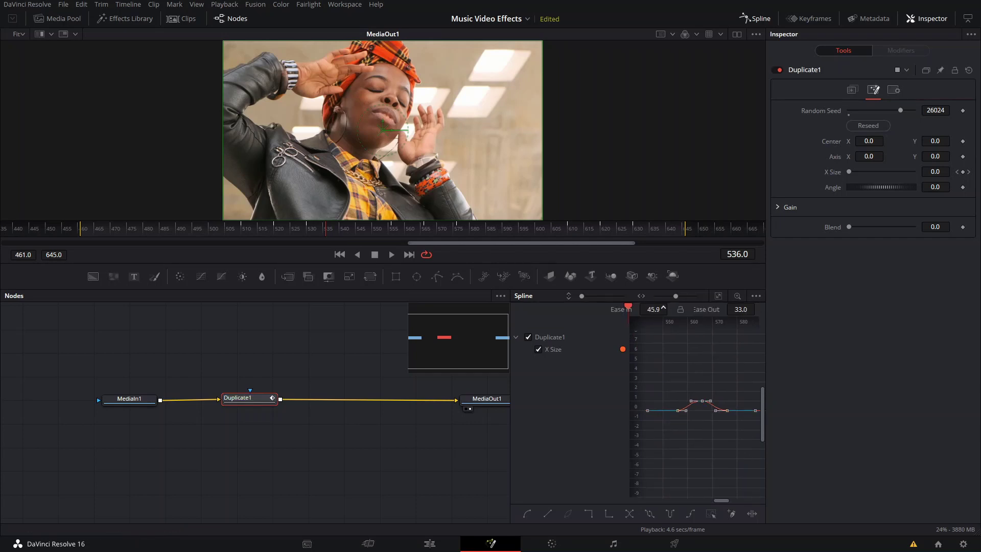
{"action": "scroll", "coordinate": [692, 372], "scroll_direction": "right", "scroll_amount": 5}
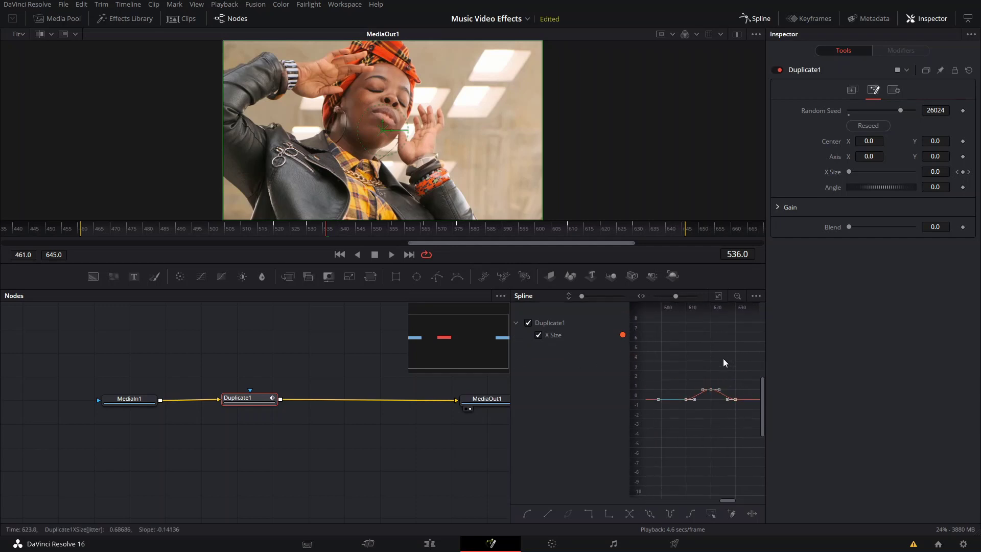
{"action": "left_click_drag", "start_coordinate": [750, 307], "coordinate": [761, 307]}
- Play the eased jitter animation from frame 490 and review the keyframe group near frame 610
{"action": "left_click_drag", "start_coordinate": [327, 232], "coordinate": [179, 235]}
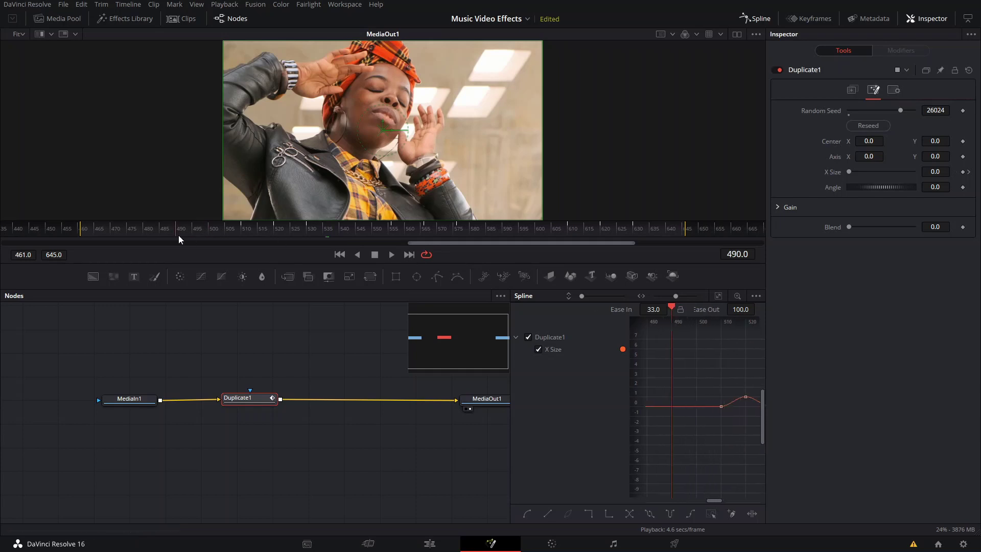
{"action": "key", "text": "space"}
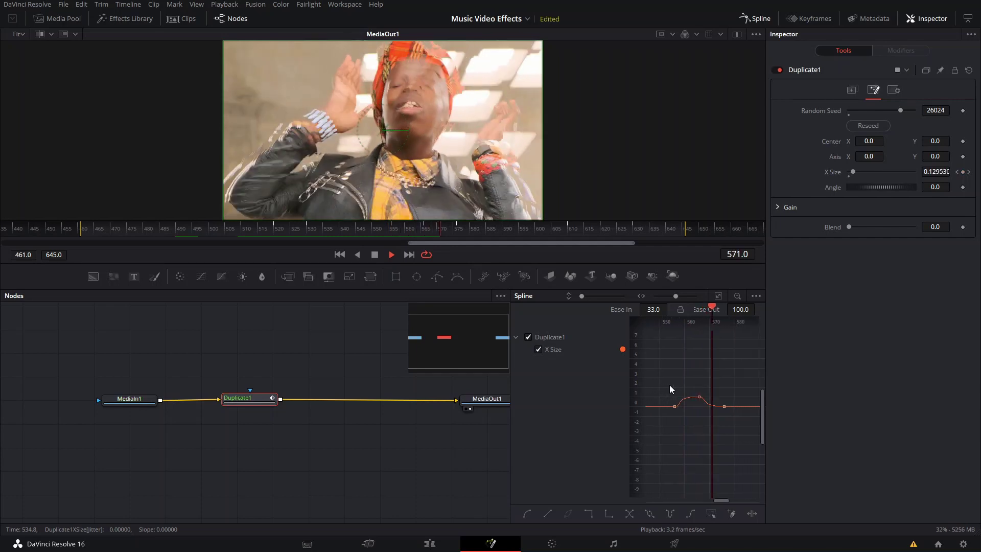
{"action": "left_click", "coordinate": [567, 231]}
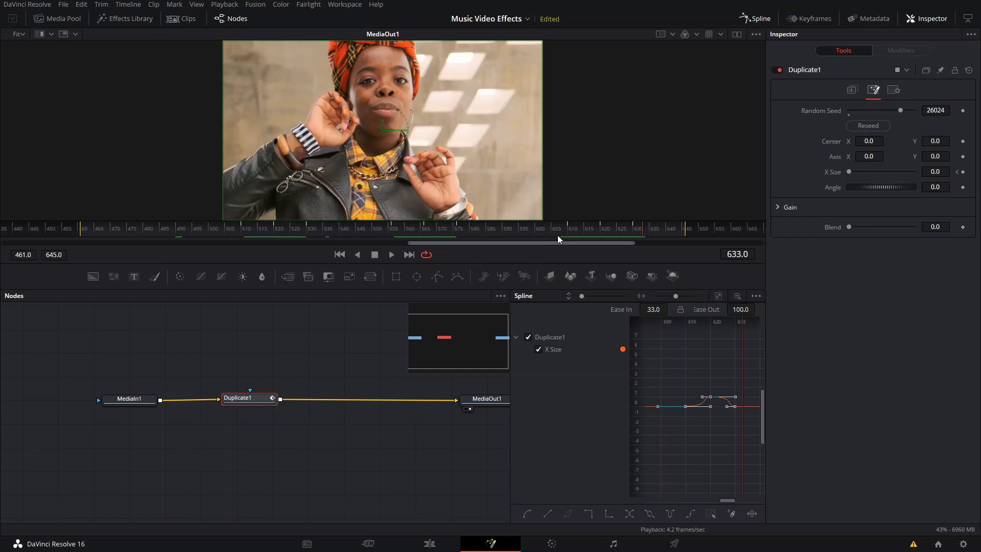
{"action": "left_click", "coordinate": [557, 235]}
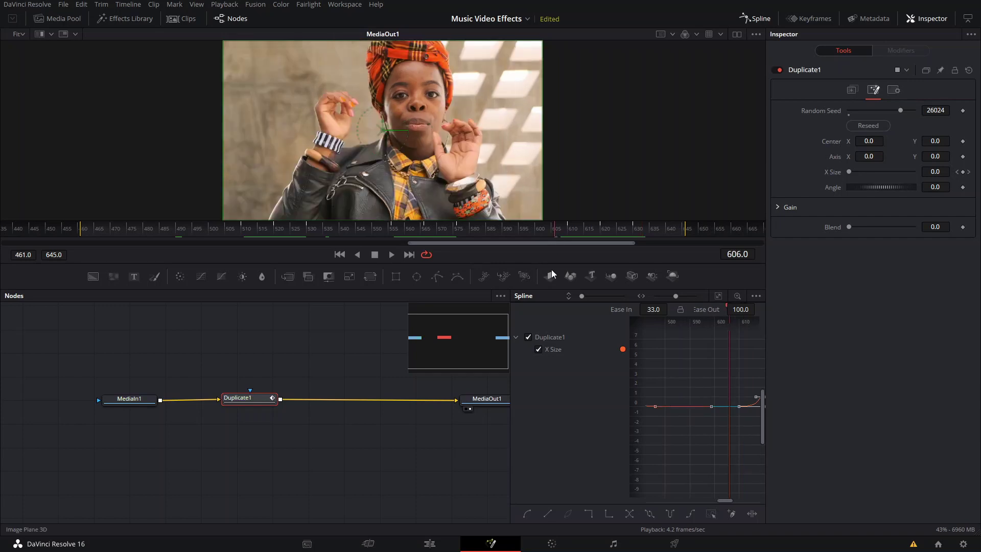
- Switch to the Edit page and play the stacked colored-overlay example clips from 00:03:55:16
{"action": "left_click", "coordinate": [430, 542]}
{"action": "left_click_drag", "start_coordinate": [359, 366], "coordinate": [390, 367]}
{"action": "scroll", "coordinate": [410, 405], "scroll_direction": "right", "scroll_amount": 5}
{"action": "scroll", "coordinate": [522, 414], "scroll_direction": "right", "scroll_amount": 6}
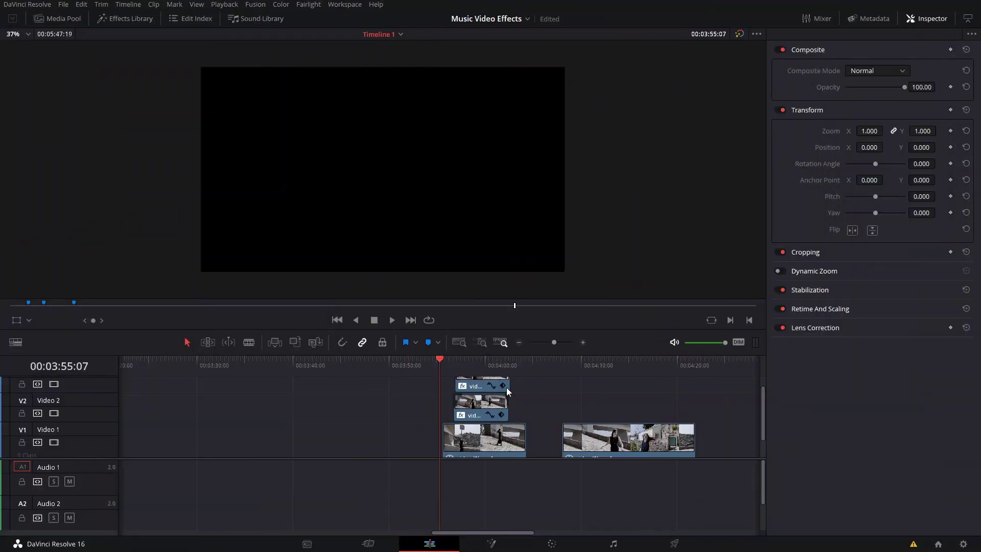
{"action": "scroll", "coordinate": [507, 387], "scroll_direction": "right", "scroll_amount": 2}
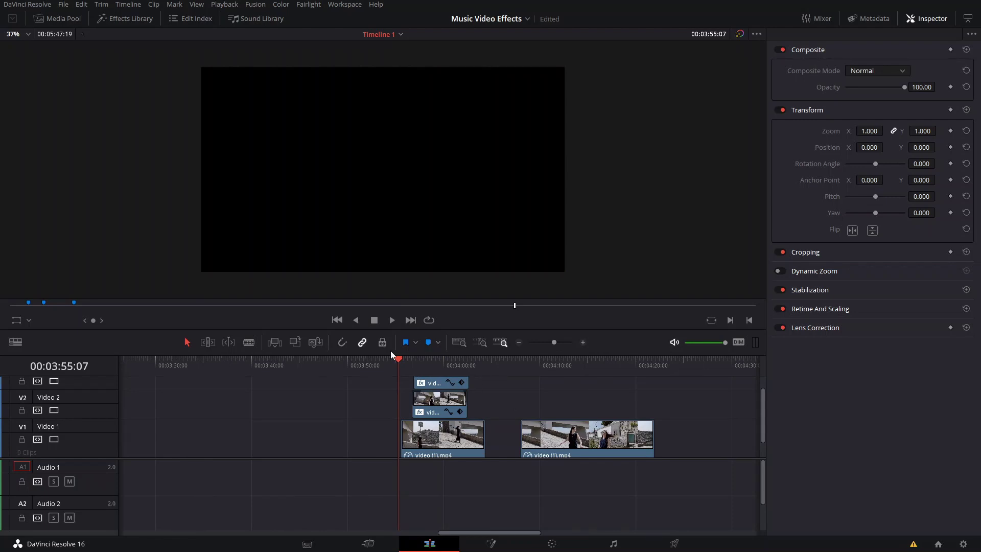
{"action": "left_click_drag", "start_coordinate": [399, 360], "coordinate": [402, 365]}
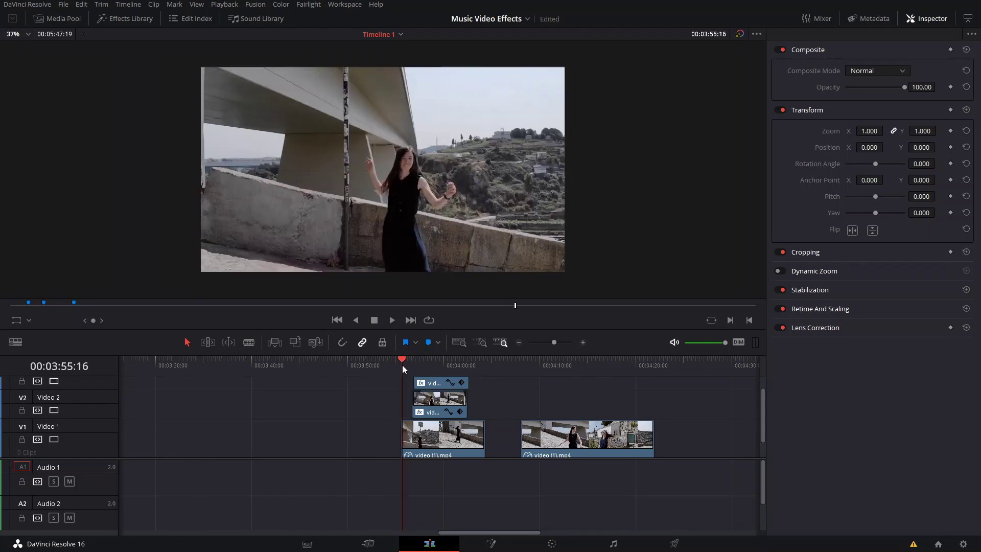
{"action": "key", "text": "space"}
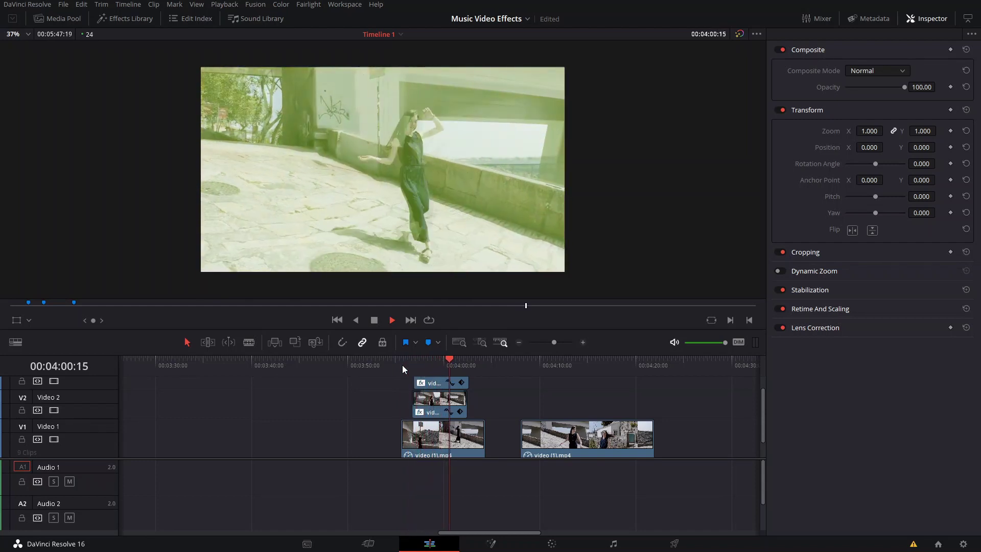
{"action": "key", "text": "space"}
{"action": "left_click", "coordinate": [426, 360]}
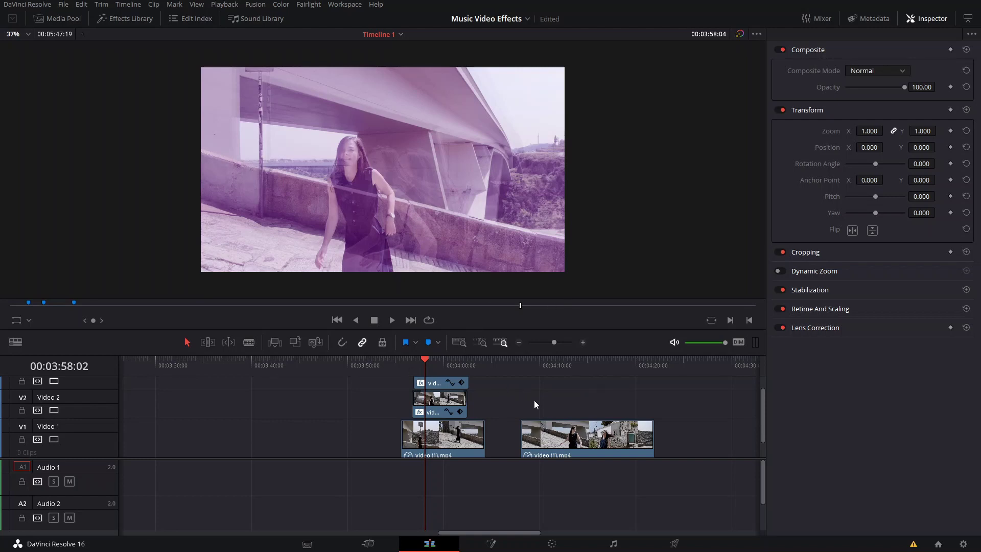
- Duplicate the separate video (1).mp4 clip onto Video 2 and Video 3, aligned with the original at 00:04:08:01
{"action": "left_click", "coordinate": [574, 423]}
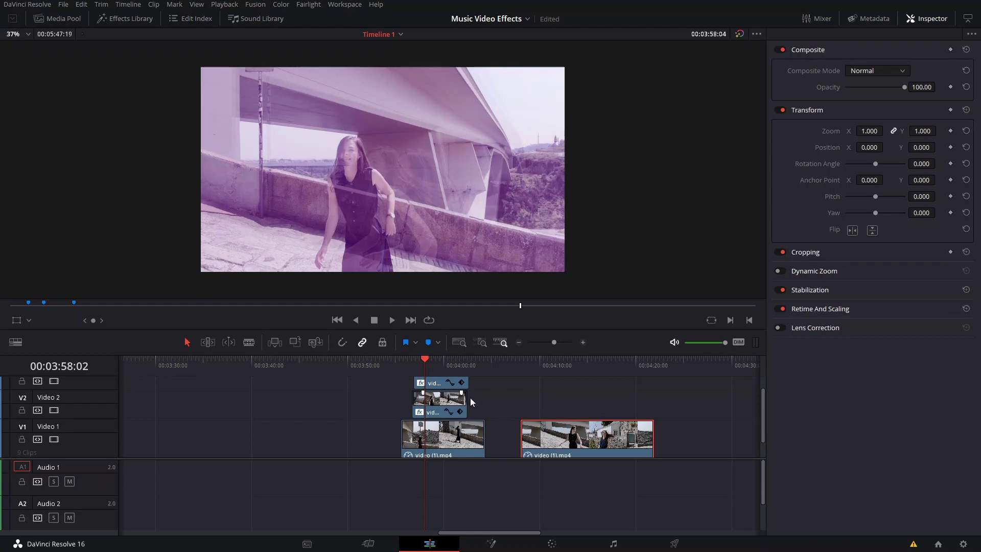
{"action": "scroll", "coordinate": [572, 415], "scroll_direction": "right", "scroll_amount": 5}
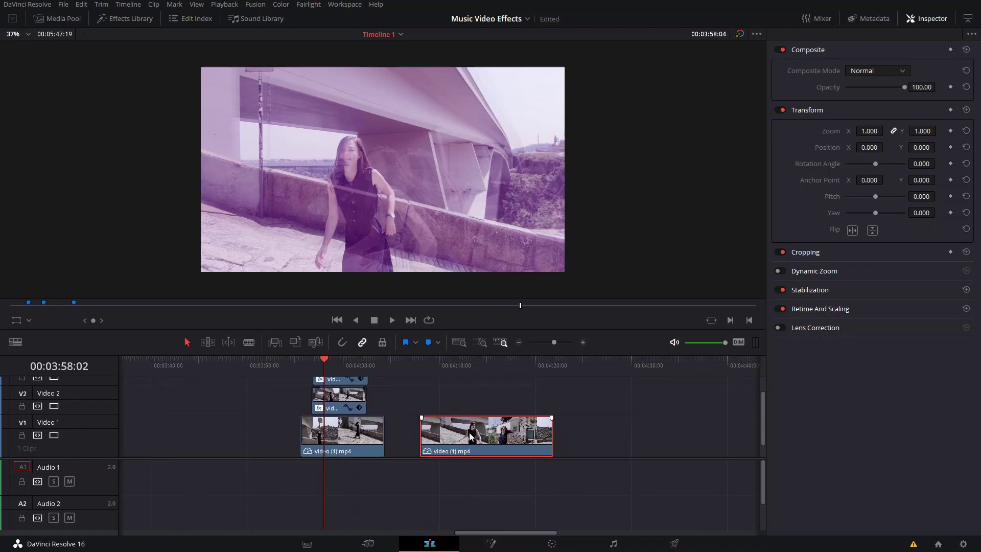
{"action": "left_click", "coordinate": [423, 366]}
{"action": "left_click_drag", "start_coordinate": [471, 446], "coordinate": [448, 399]}
{"action": "left_click", "coordinate": [409, 362]}
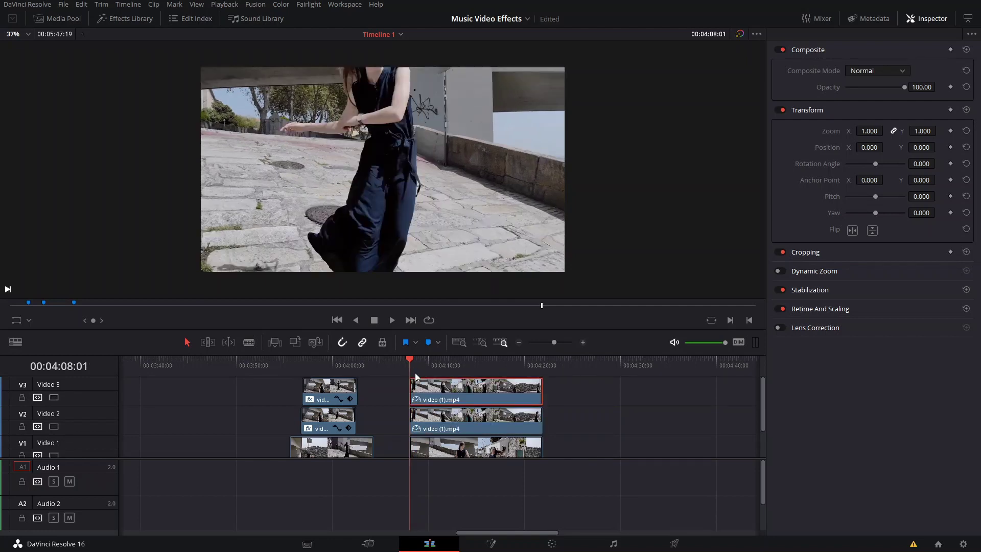
- Offset the Video 2 copy to start at 00:04:08:06 and the Video 3 copy to start at 00:04:08:11
{"action": "key", "text": "space"}
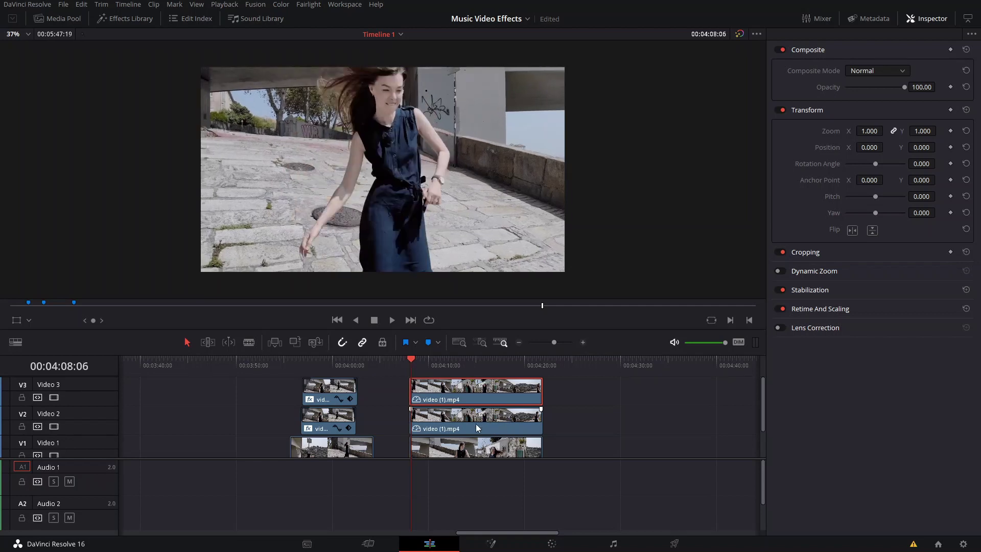
{"action": "left_click_drag", "start_coordinate": [476, 424], "coordinate": [484, 424]}
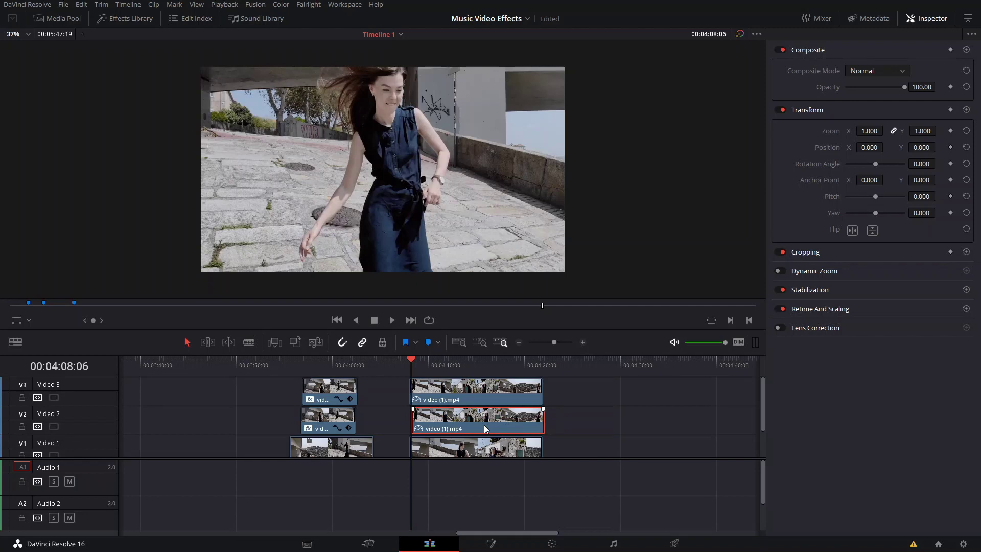
{"action": "key", "text": "space"}
{"action": "left_click_drag", "start_coordinate": [506, 387], "coordinate": [510, 387]}
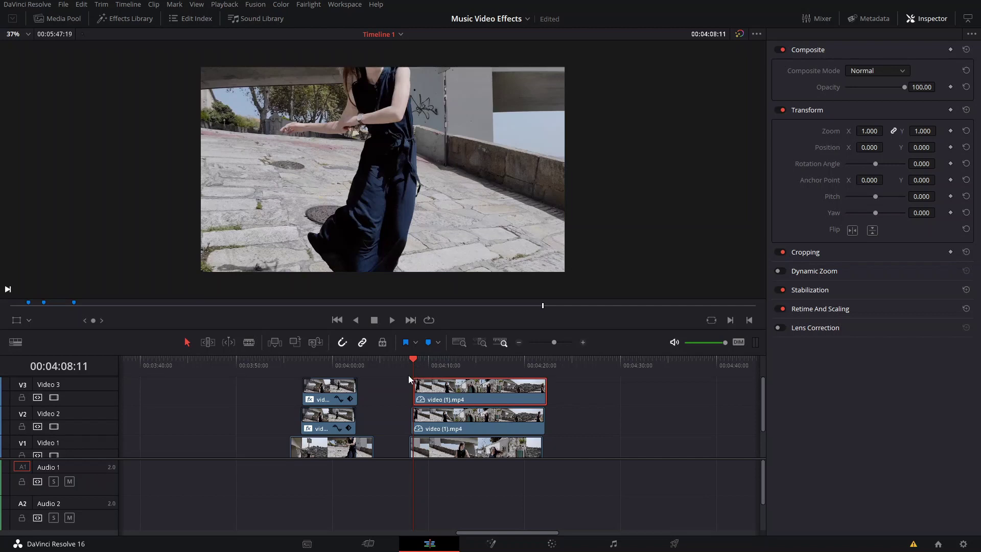
- Set the opacity of the offset video (1).mp4 copies on Video 2 and Video 3 to 50
{"action": "left_click", "coordinate": [488, 420]}
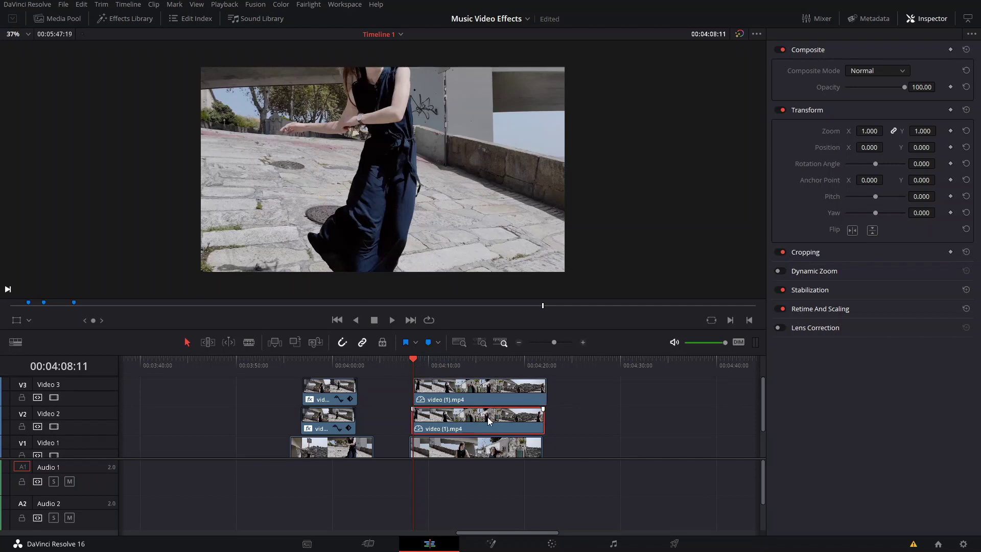
{"action": "left_click_drag", "start_coordinate": [906, 85], "coordinate": [880, 94]}
{"action": "left_click", "coordinate": [454, 395]}
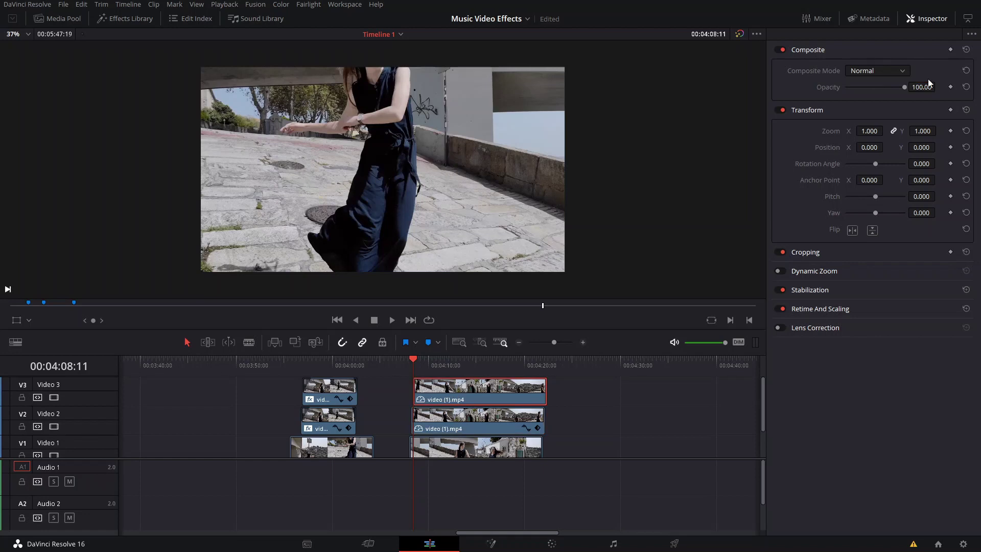
{"action": "left_click", "coordinate": [922, 89]}
{"action": "type", "text": "50"}
{"action": "key", "text": "Return"}
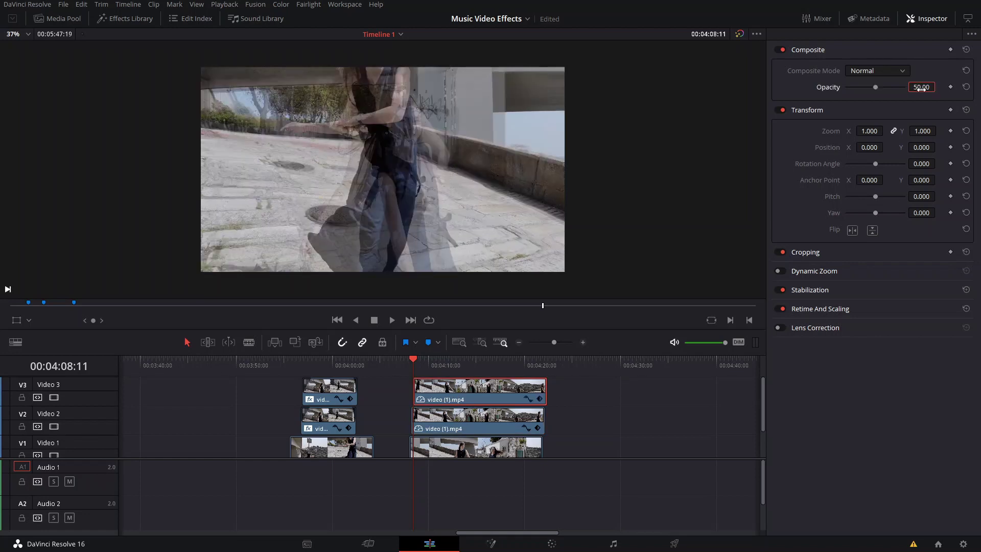
- Play the semi-transparent stacked clips from 00:04:08:06 to check the overlay
{"action": "key", "text": "space"}
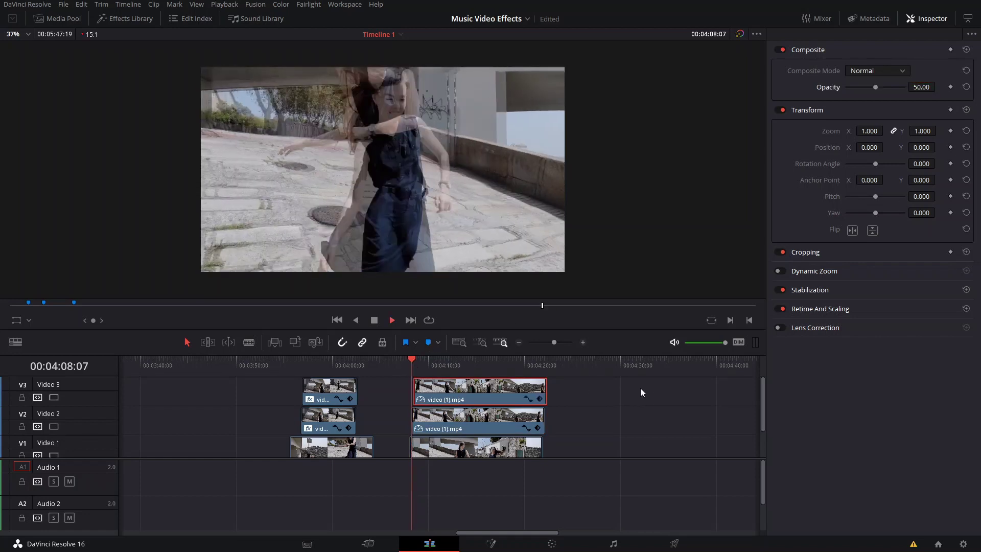
{"action": "left_click", "coordinate": [411, 360]}
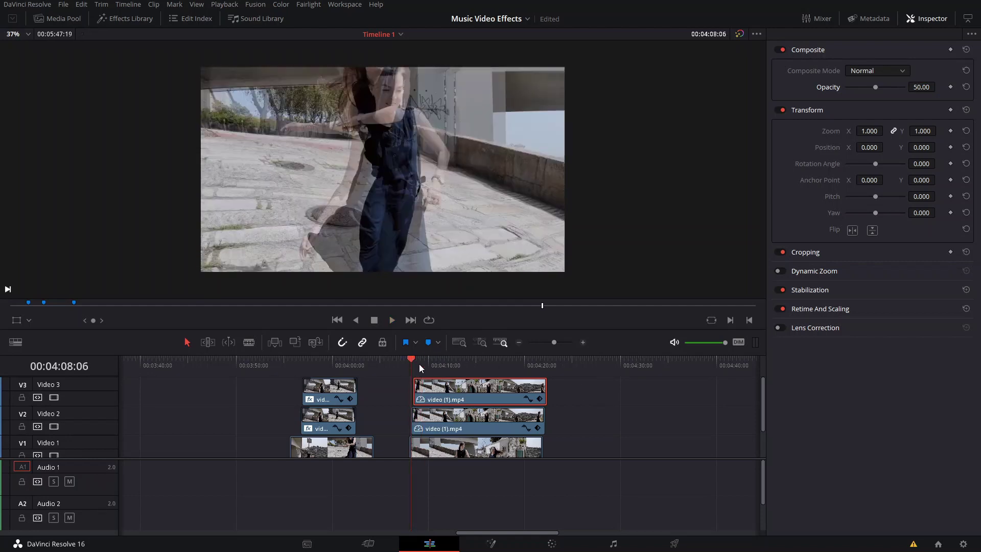
{"action": "key", "text": "space"}
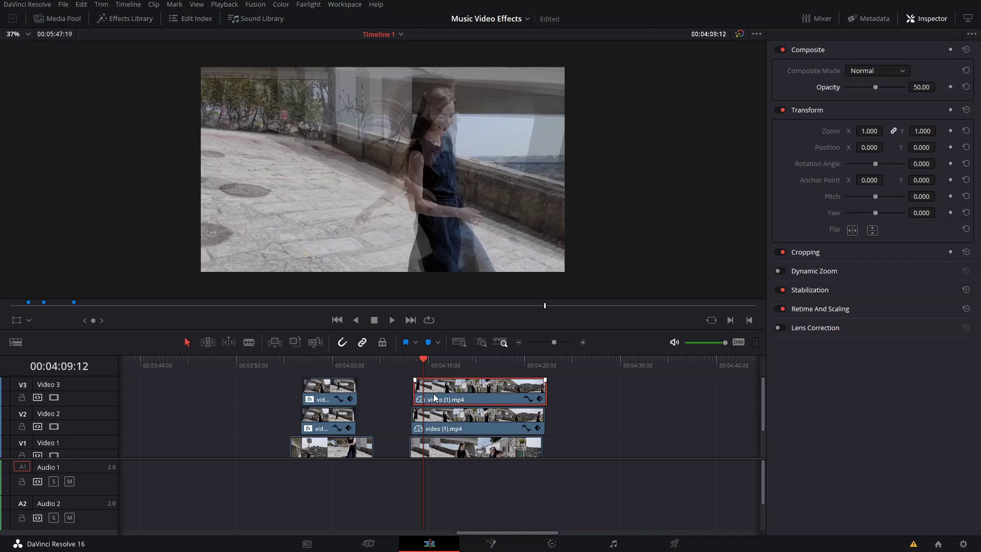
- Extend the start of the Video 1 clip to begin earlier than the two overlay copies, and play the stack
{"action": "left_click_drag", "start_coordinate": [407, 450], "coordinate": [398, 451]}
{"action": "key", "text": "Up"}
{"action": "key", "text": "space"}
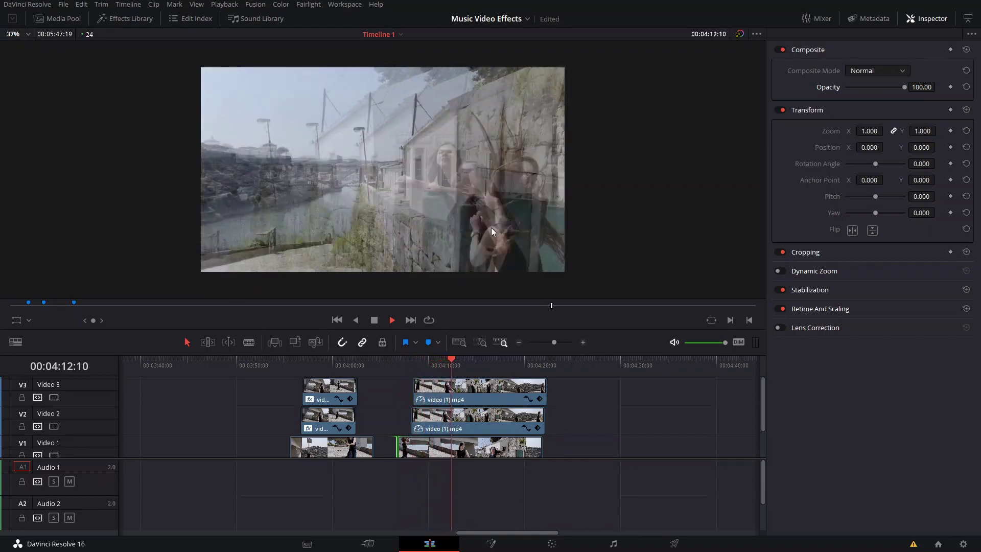
{"action": "key", "text": "space"}
{"action": "left_click", "coordinate": [422, 422]}
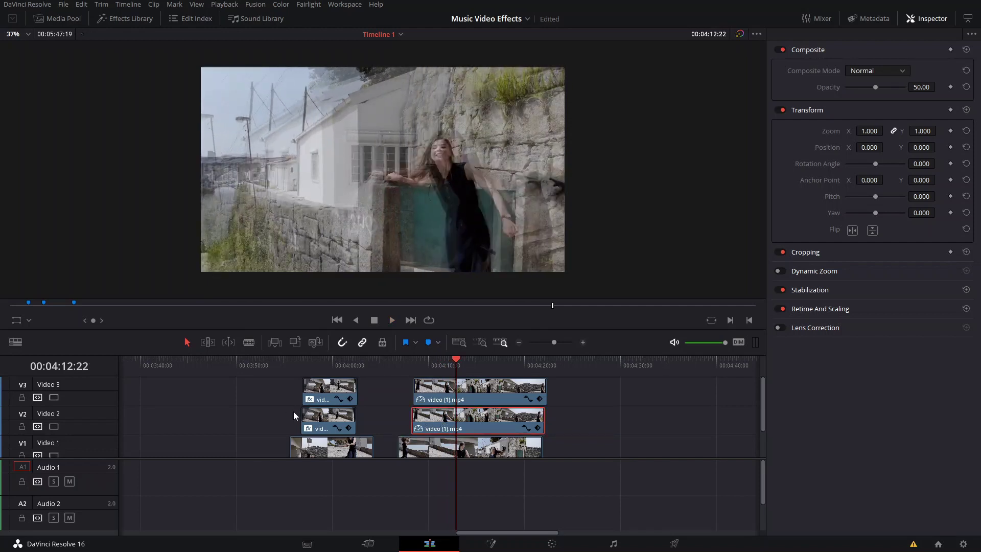
{"action": "left_click", "coordinate": [408, 409]}
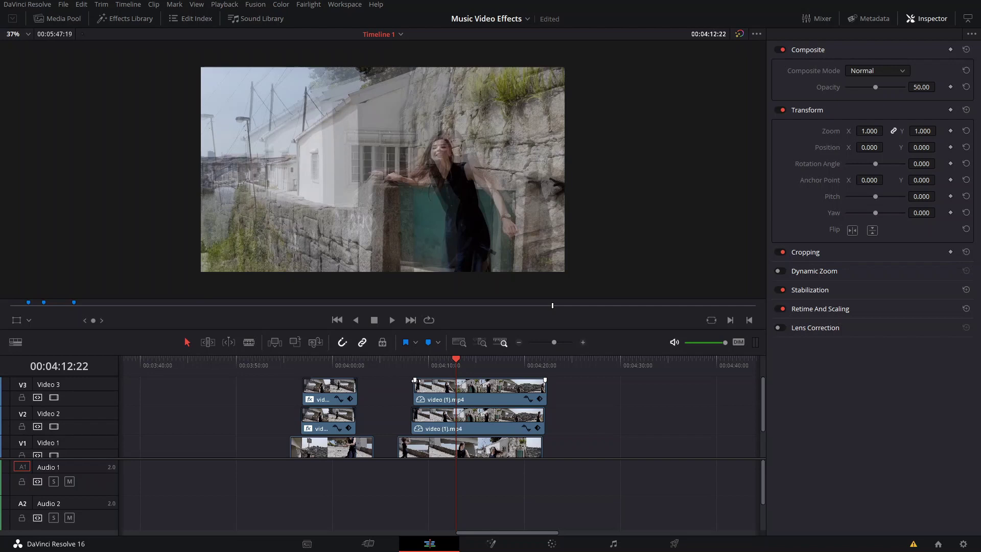
- Split the stacked clips at 00:04:11:19 and move the Video 2 and Video 3 remainders past the end of the Video 1 clip
{"action": "left_click", "coordinate": [398, 363]}
{"action": "key", "text": "space"}
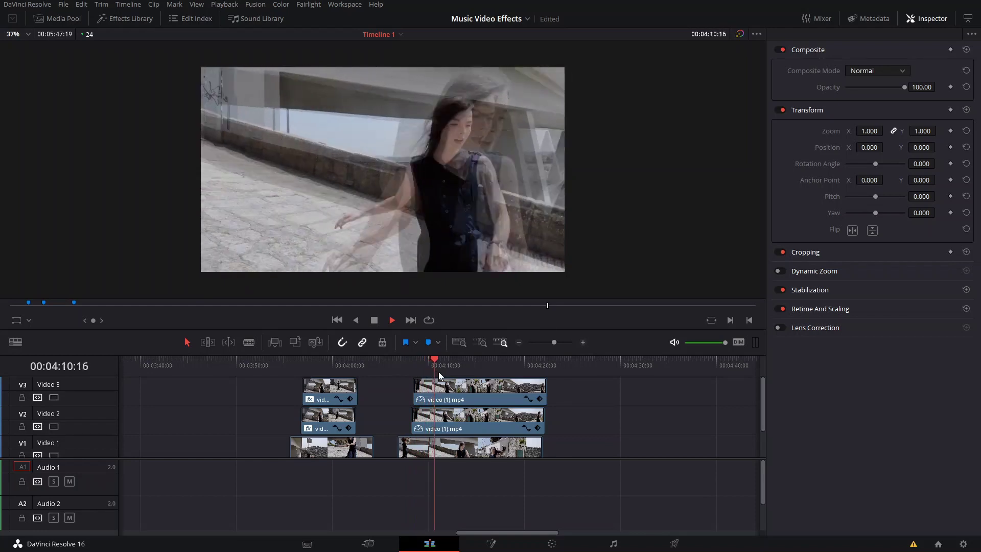
{"action": "key", "text": "space"}
{"action": "key", "text": "ctrl+b"}
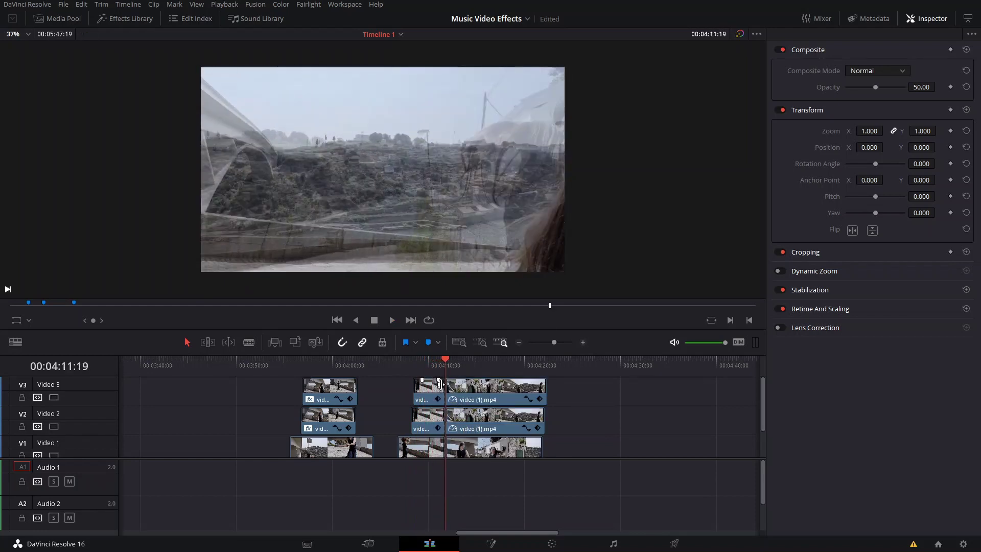
{"action": "left_click_drag", "start_coordinate": [558, 389], "coordinate": [591, 408]}
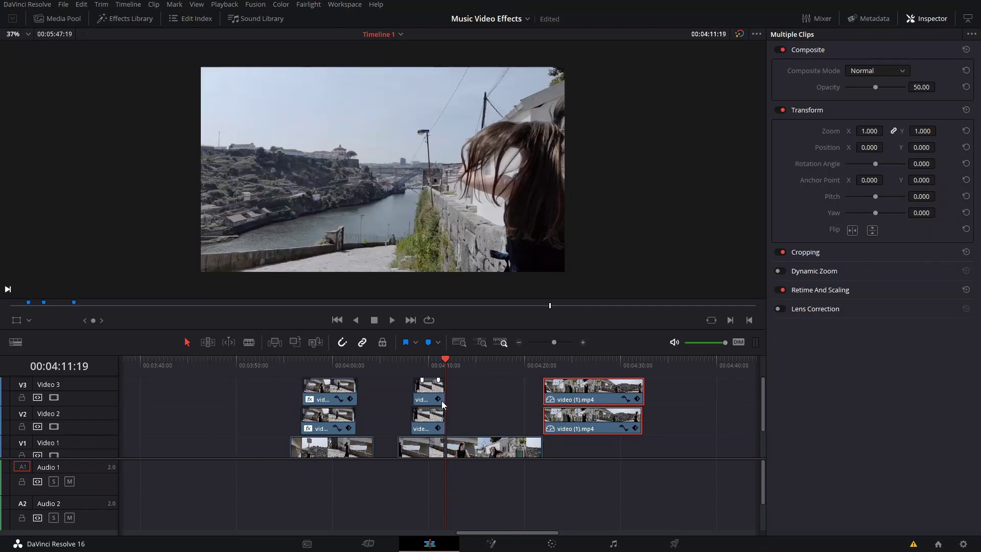
- Play the shortened overlay stack from the start of its upper clips
{"action": "left_click", "coordinate": [444, 409]}
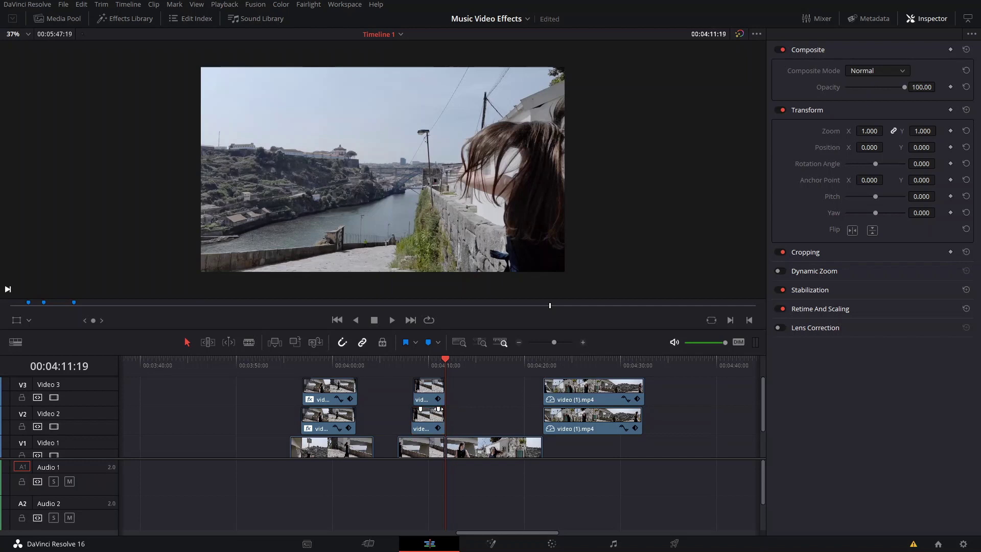
{"action": "left_click", "coordinate": [410, 366]}
{"action": "key", "text": "space"}
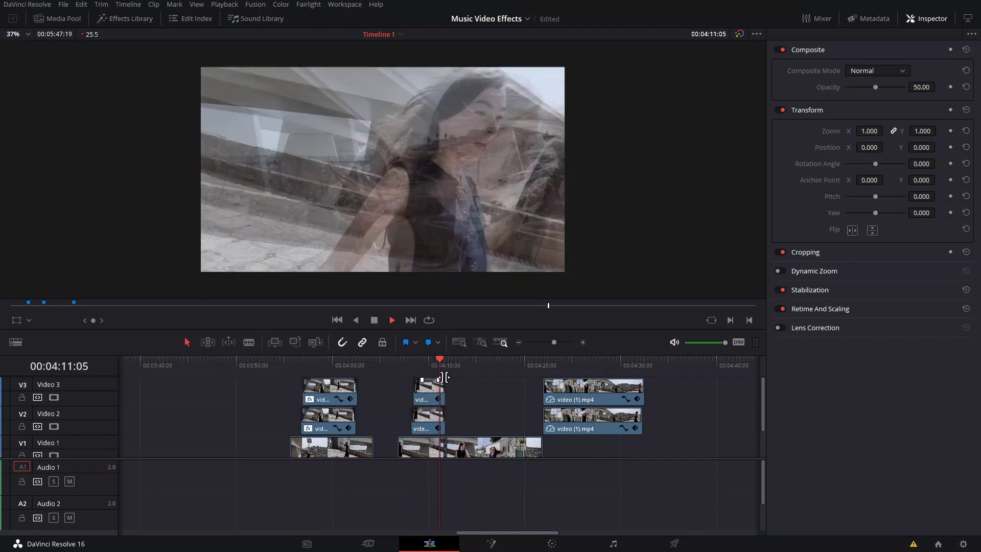
{"action": "key", "text": "space"}
- Apply the Color Generator effect from OpenFX to the short overlay clip on Video 2
{"action": "left_click", "coordinate": [428, 415]}
{"action": "left_click", "coordinate": [118, 19]}
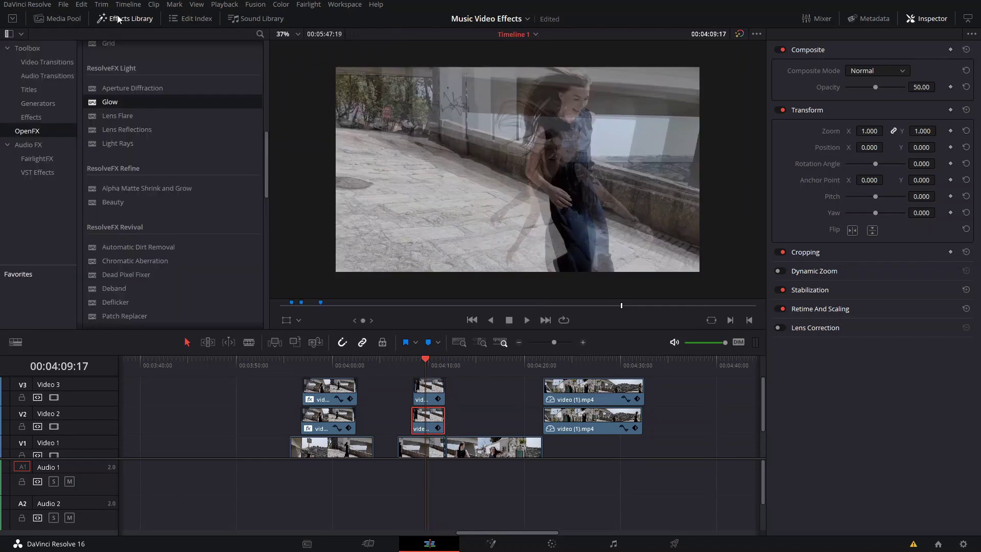
{"action": "scroll", "coordinate": [124, 97], "scroll_direction": "up", "scroll_amount": 10}
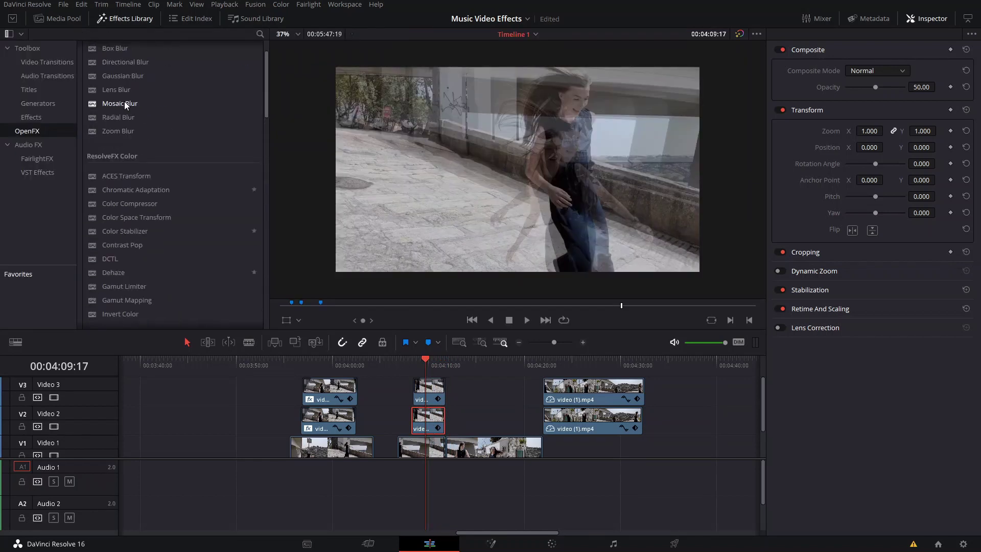
{"action": "scroll", "coordinate": [169, 252], "scroll_direction": "down", "scroll_amount": 2}
{"action": "scroll", "coordinate": [176, 204], "scroll_direction": "down", "scroll_amount": 2}
{"action": "left_click_drag", "start_coordinate": [143, 268], "coordinate": [421, 427]}
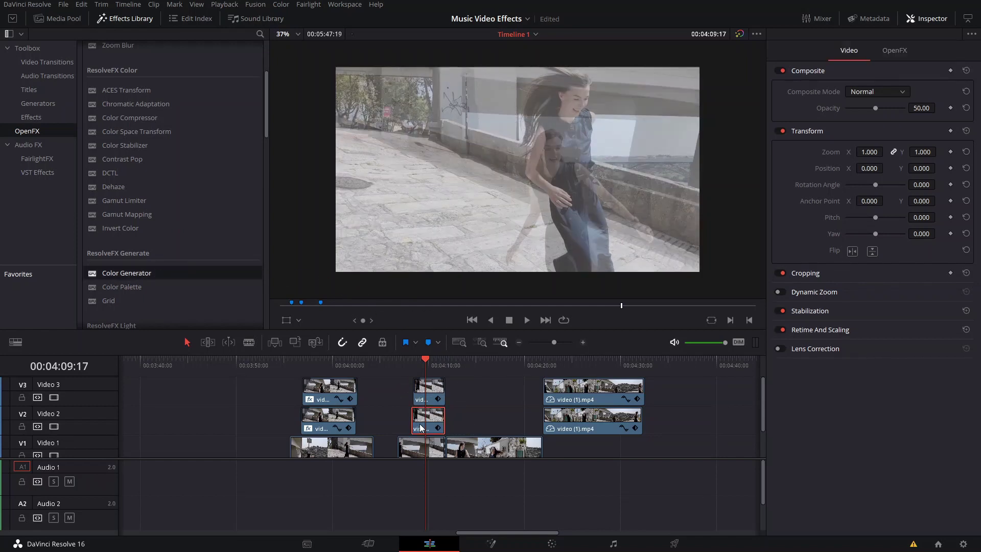
- Set the Color Generator color of the Video 2 clip to yellow-green #ddff00
{"action": "left_click", "coordinate": [880, 57]}
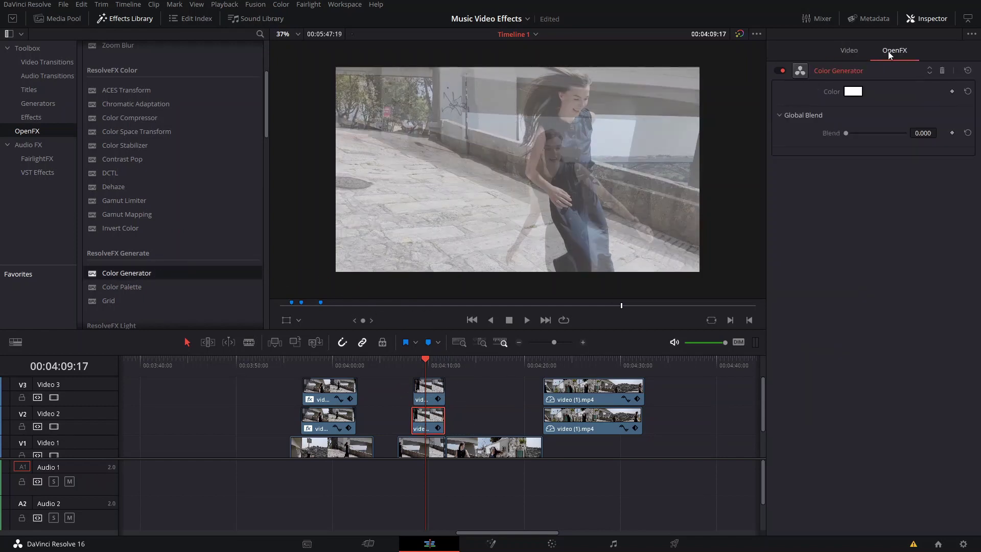
{"action": "left_click", "coordinate": [854, 92]}
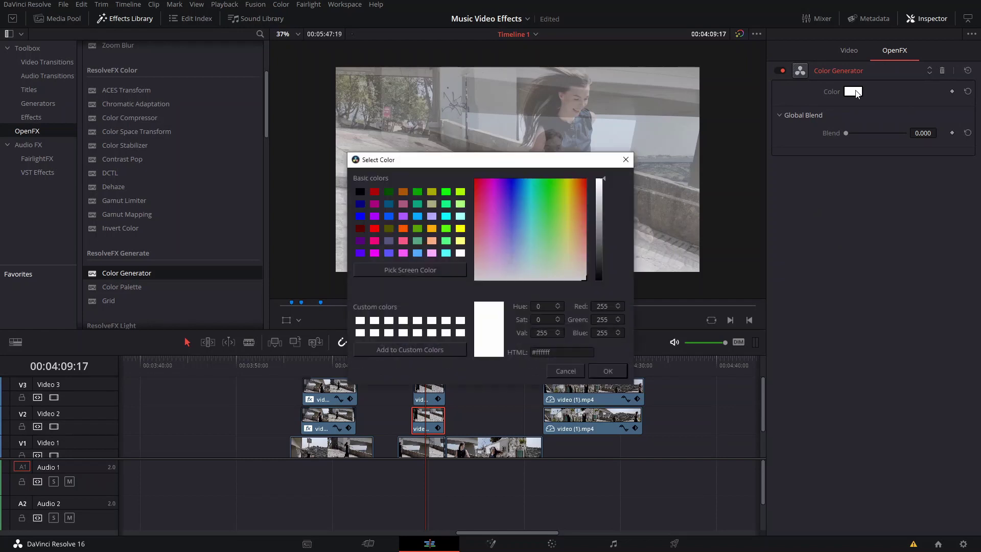
{"action": "left_click_drag", "start_coordinate": [552, 223], "coordinate": [530, 192]}
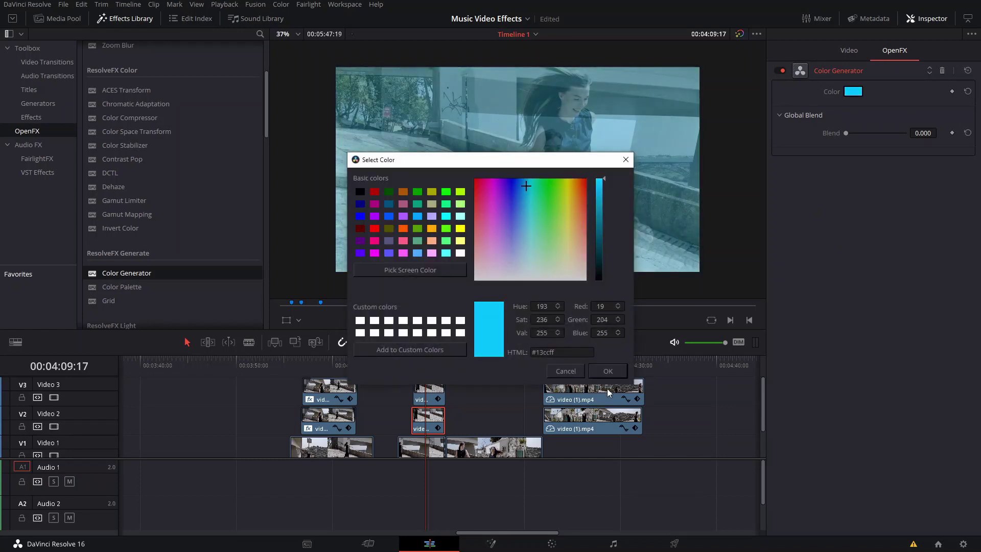
{"action": "left_click_drag", "start_coordinate": [518, 202], "coordinate": [565, 178]}
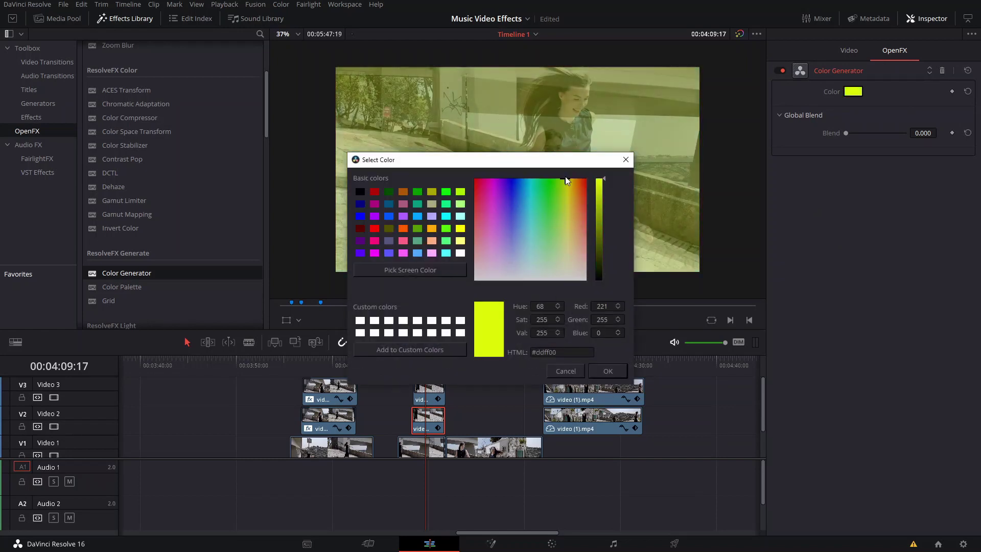
{"action": "left_click", "coordinate": [606, 373]}
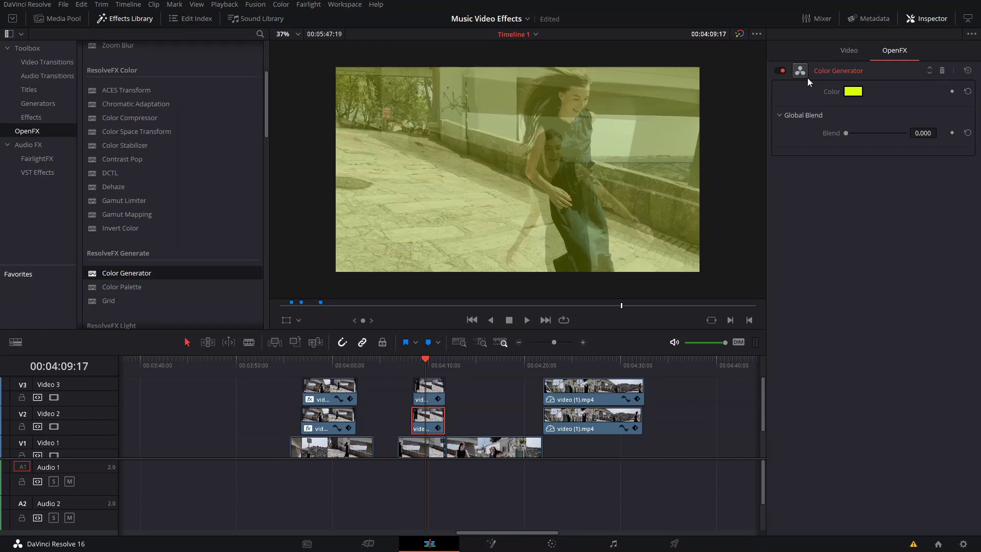
- Apply Color Generator to the short overlay clip on Video 3 and set its color to yellow #e8ff15
{"action": "left_click", "coordinate": [418, 386]}
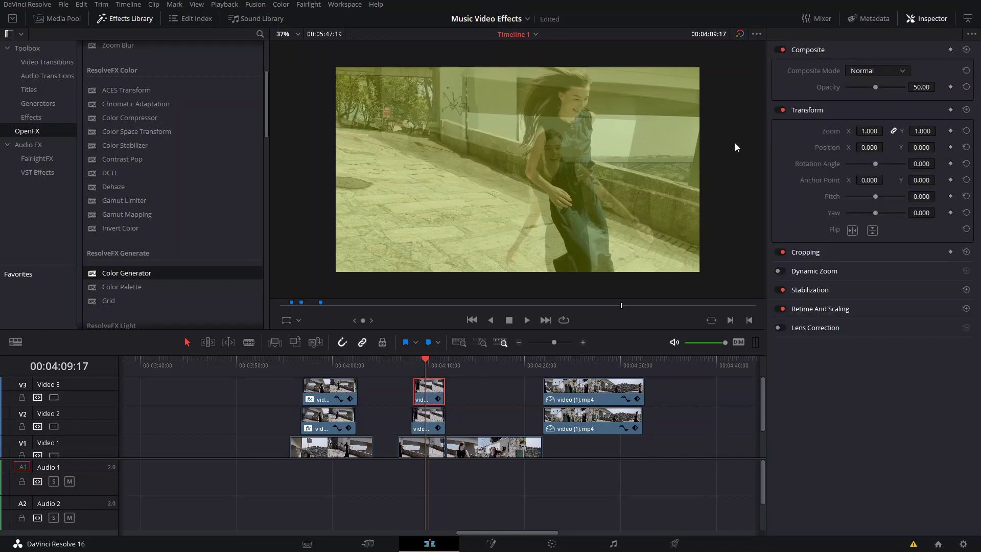
{"action": "left_click_drag", "start_coordinate": [125, 274], "coordinate": [431, 393]}
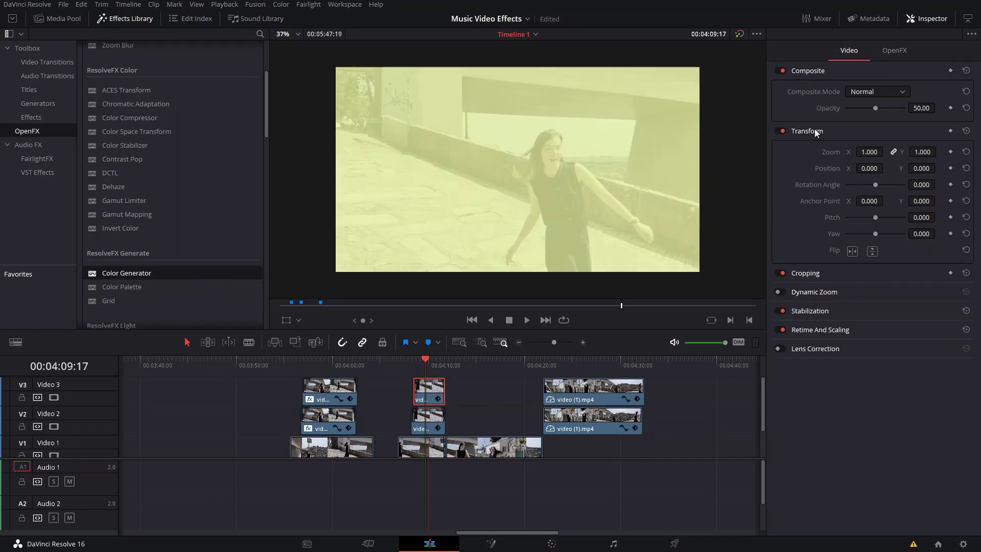
{"action": "left_click", "coordinate": [894, 50]}
{"action": "left_click", "coordinate": [853, 92]}
{"action": "left_click_drag", "start_coordinate": [526, 196], "coordinate": [565, 187]}
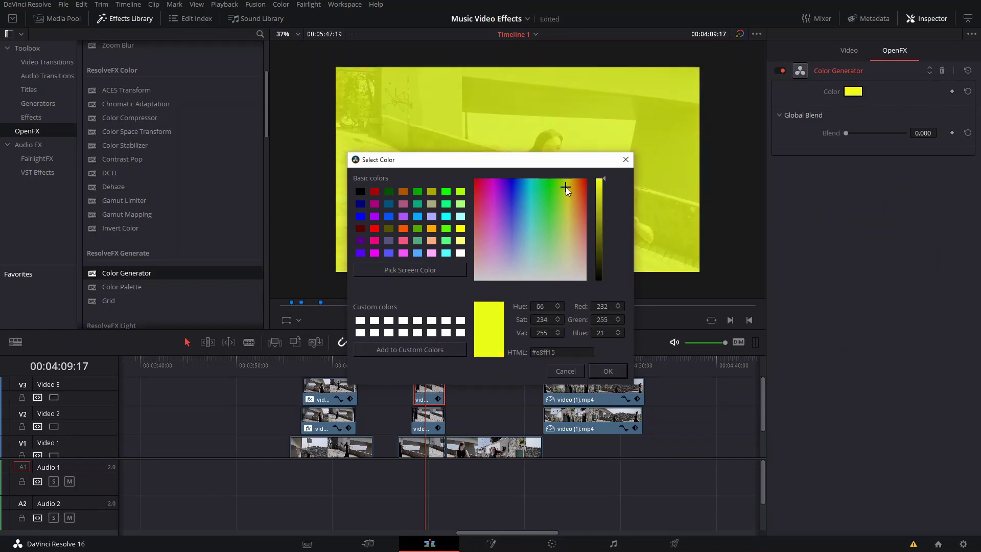
{"action": "left_click", "coordinate": [607, 371]}
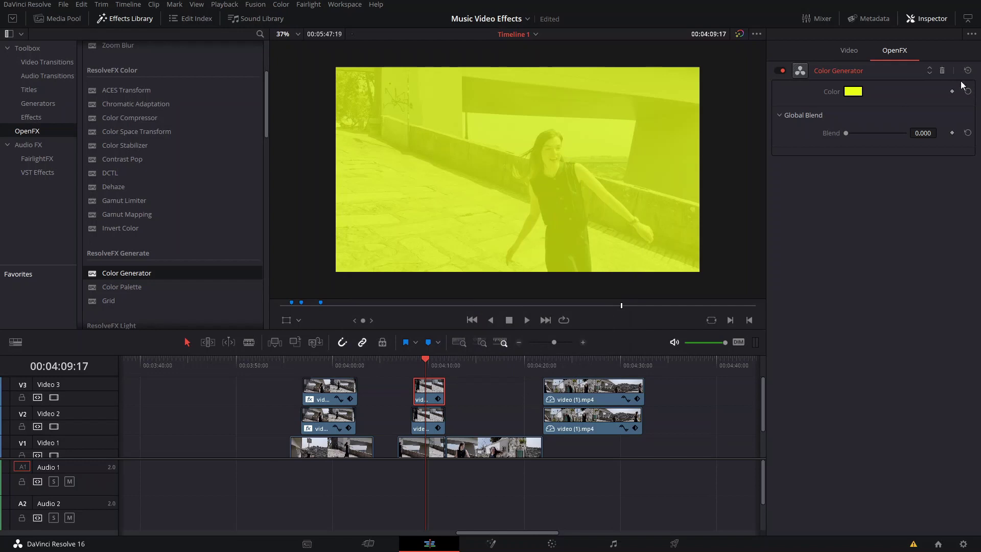
{"action": "left_click", "coordinate": [853, 93]}
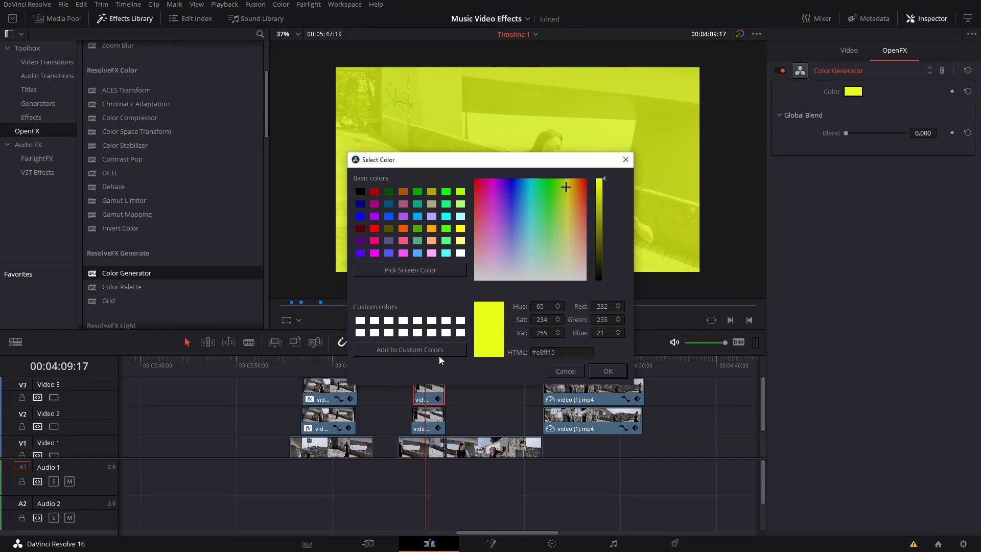
{"action": "left_click", "coordinate": [495, 187]}
{"action": "left_click_drag", "start_coordinate": [569, 188], "coordinate": [492, 188]}
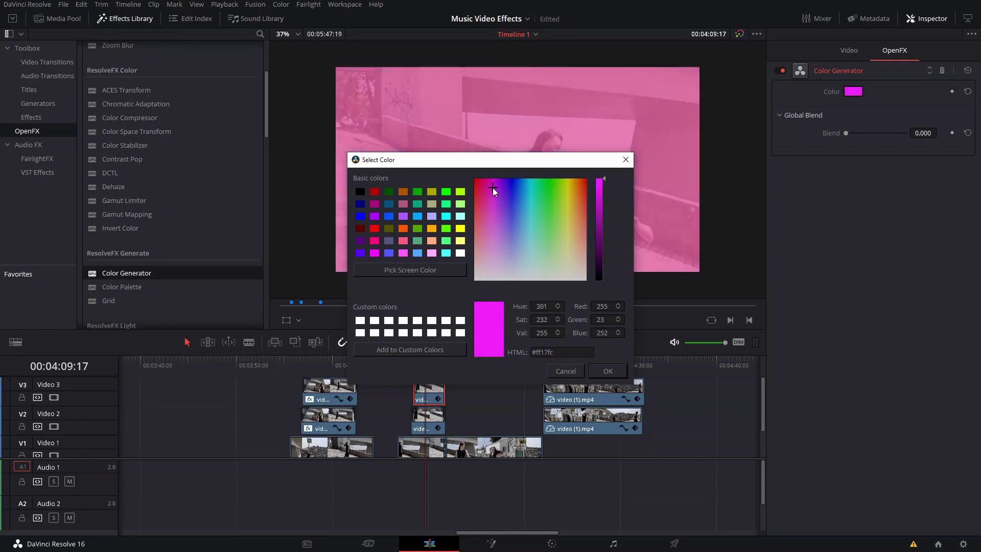
{"action": "left_click", "coordinate": [565, 371]}
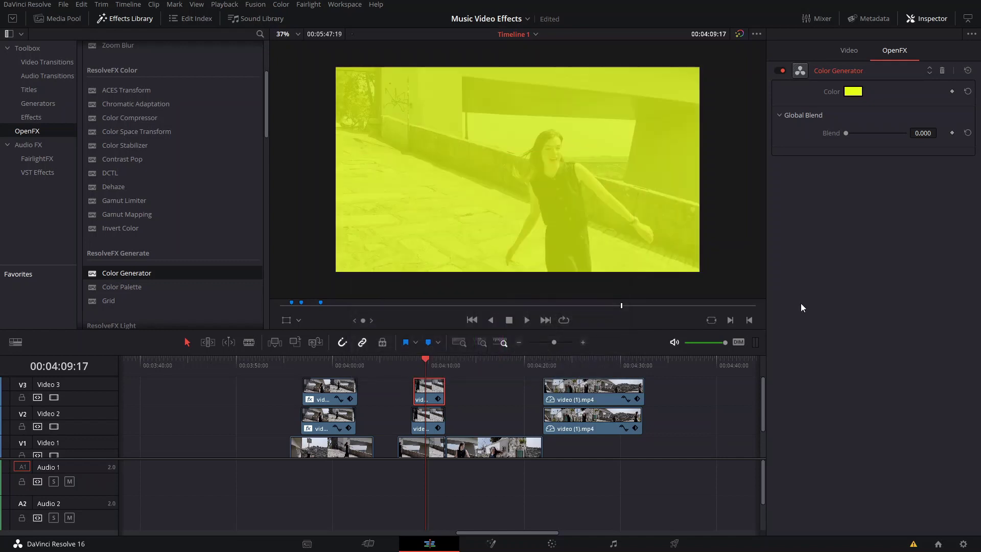
- Set the Color Generator Global Blend to about 0.500 on the short Video 2 and Video 3 clips
{"action": "mouse_move", "coordinate": [416, 366]}
{"action": "left_mouse_down"}
{"action": "mouse_move", "coordinate": [398, 363]}
{"action": "mouse_move", "coordinate": [426, 364]}
{"action": "left_mouse_up"}
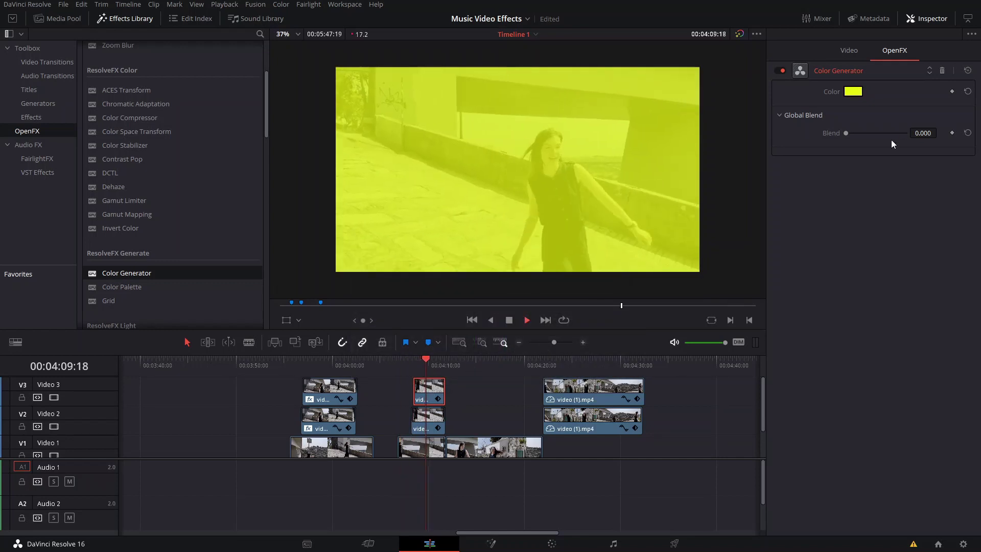
{"action": "left_click_drag", "start_coordinate": [850, 133], "coordinate": [872, 139]}
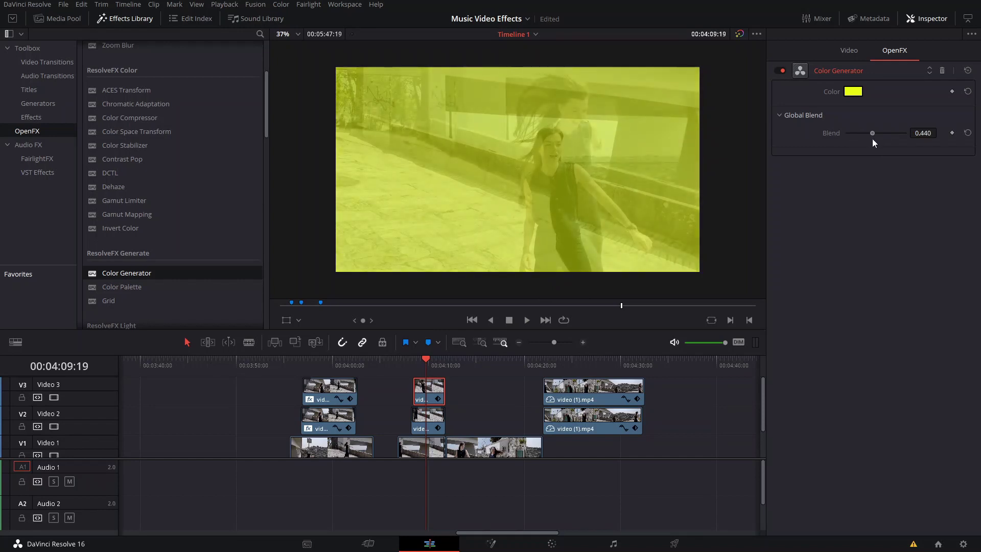
{"action": "left_click", "coordinate": [437, 421]}
{"action": "left_click_drag", "start_coordinate": [848, 133], "coordinate": [876, 132]}
{"action": "left_click", "coordinate": [433, 395]}
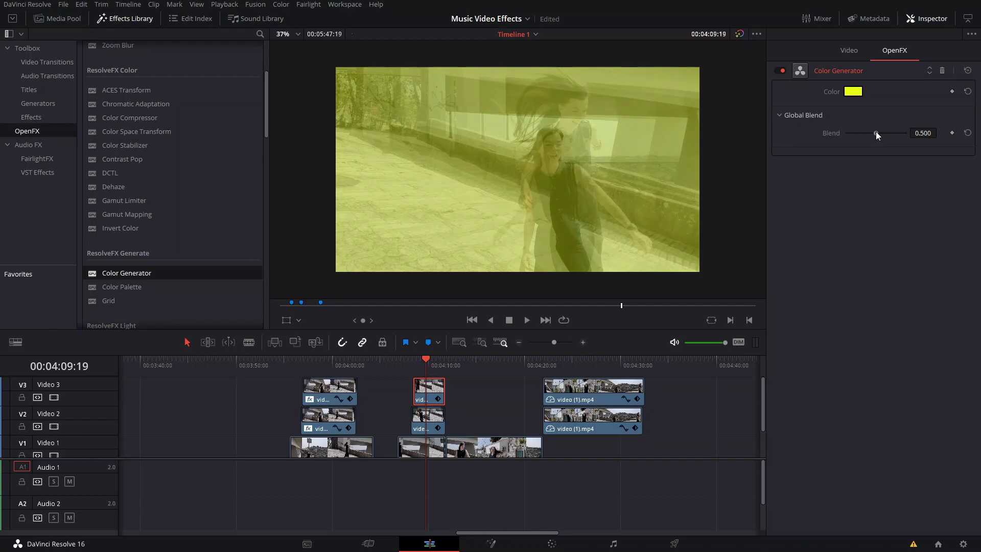
- Play back the color-tinted overlay section on the timeline
{"action": "left_click", "coordinate": [408, 362]}
{"action": "key", "text": "space"}
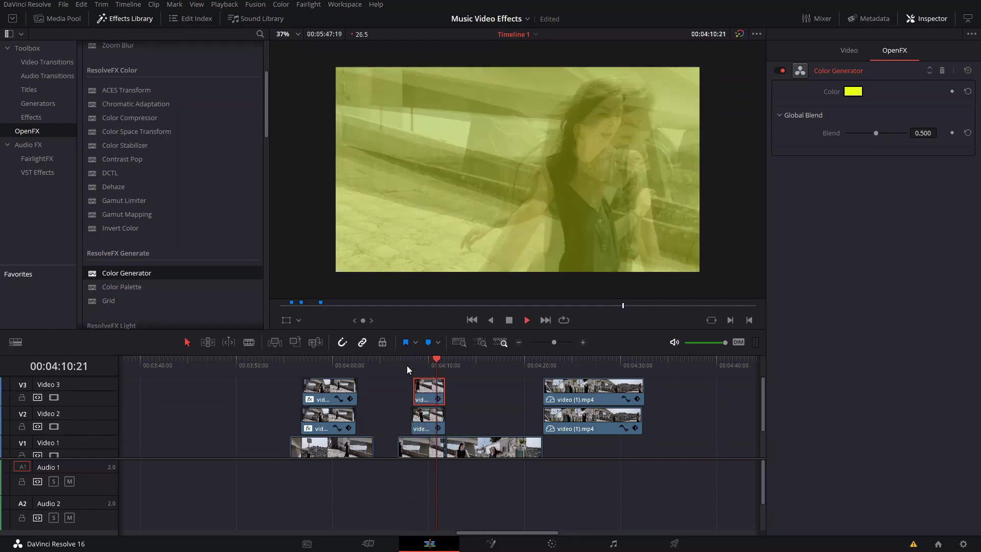
{"action": "key", "text": "space"}
- Play back the already keyframed viddan clip near the end of the timeline
{"action": "scroll", "coordinate": [487, 420], "scroll_direction": "right", "scroll_amount": 5}
{"action": "scroll", "coordinate": [475, 429], "scroll_direction": "right", "scroll_amount": 3}
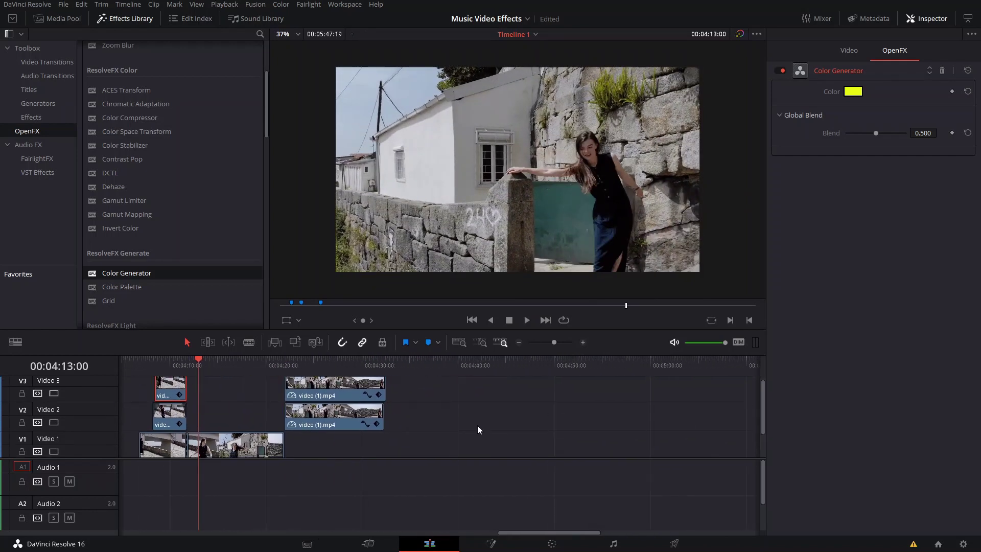
{"action": "scroll", "coordinate": [468, 449], "scroll_direction": "right", "scroll_amount": 5}
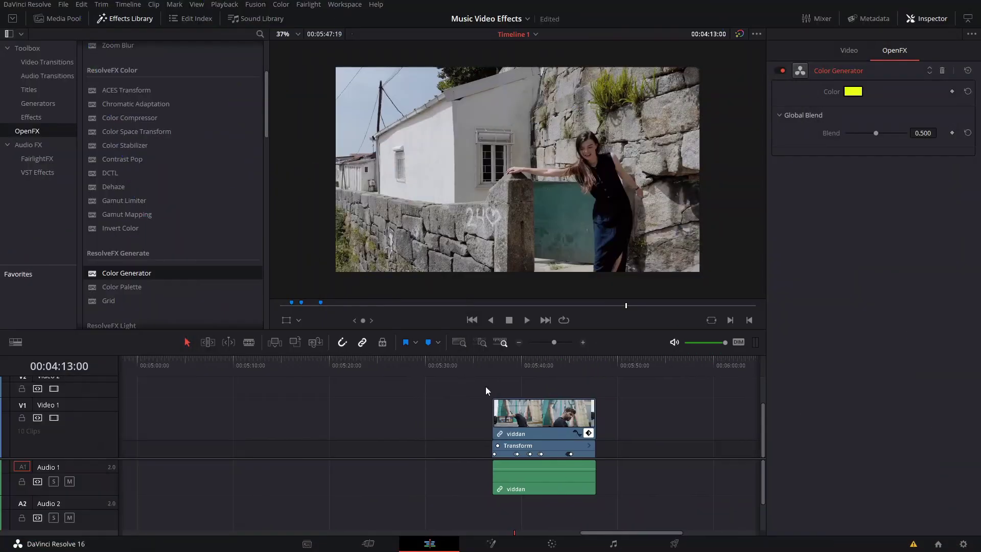
{"action": "left_click_drag", "start_coordinate": [485, 390], "coordinate": [395, 392]}
{"action": "left_click", "coordinate": [389, 367]}
{"action": "key", "text": "space"}
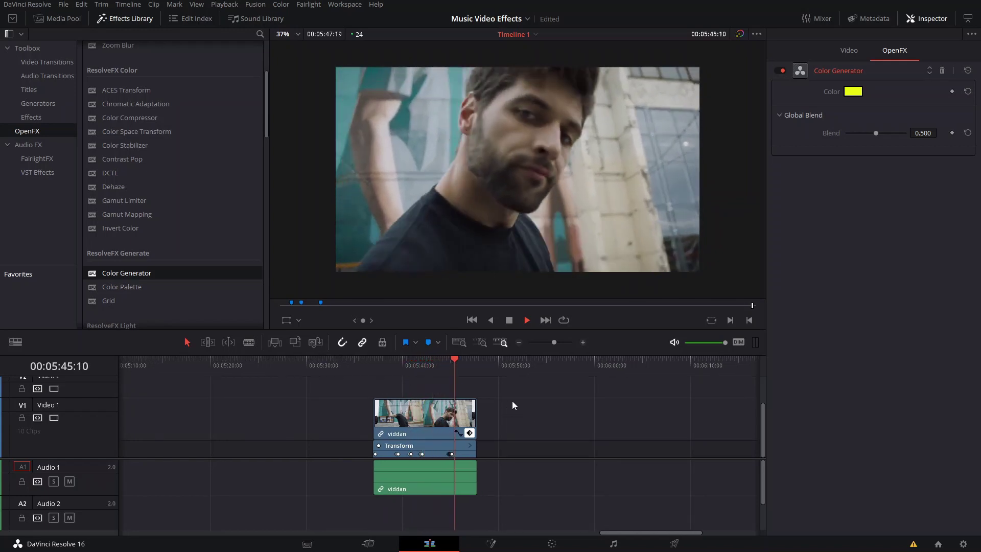
{"action": "key", "text": "space"}
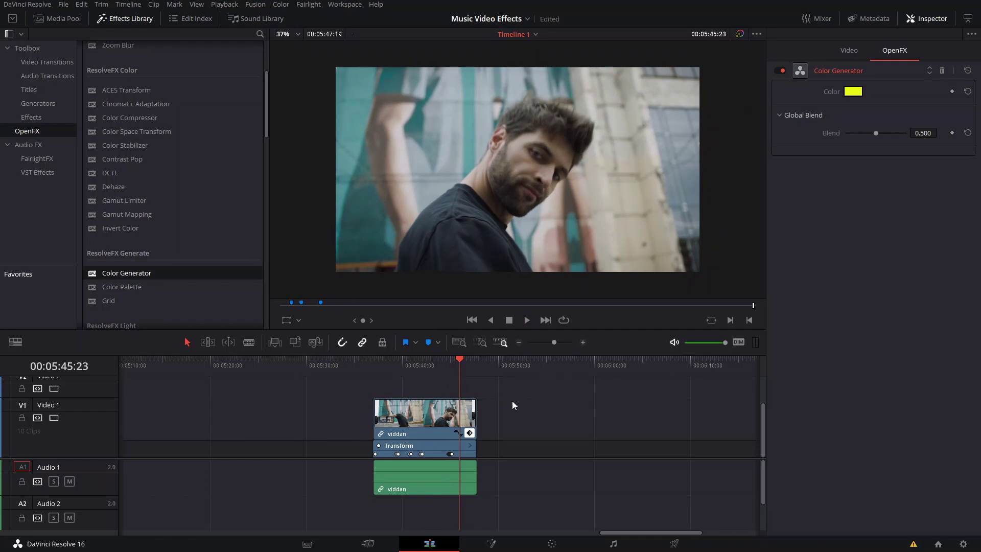
- Place a copy of the viddan clip further along Video 1 and clear the copy's Transform keyframes
{"action": "scroll", "coordinate": [456, 424], "scroll_direction": "right", "scroll_amount": 6}
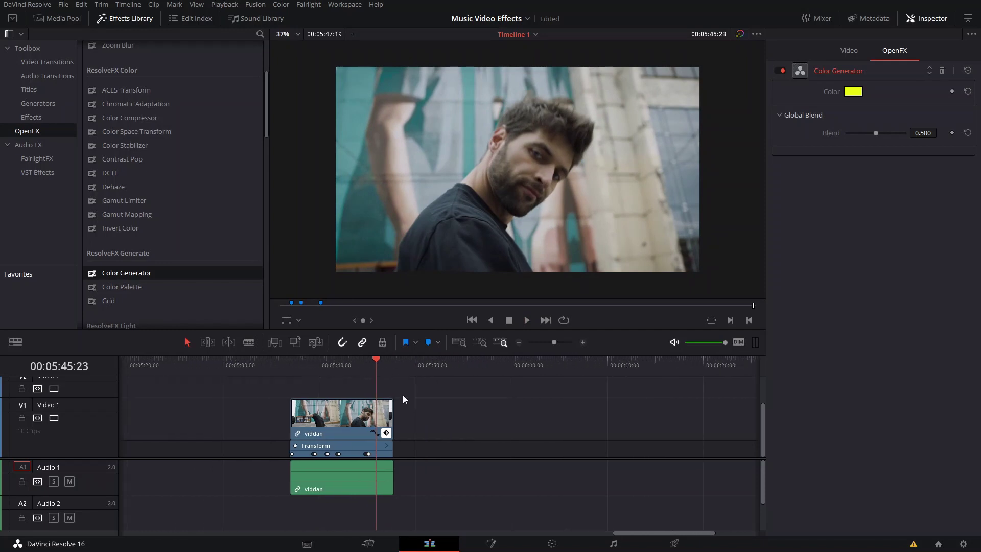
{"action": "left_click_drag", "start_coordinate": [273, 407], "coordinate": [444, 422]}
{"action": "left_click", "coordinate": [468, 433]}
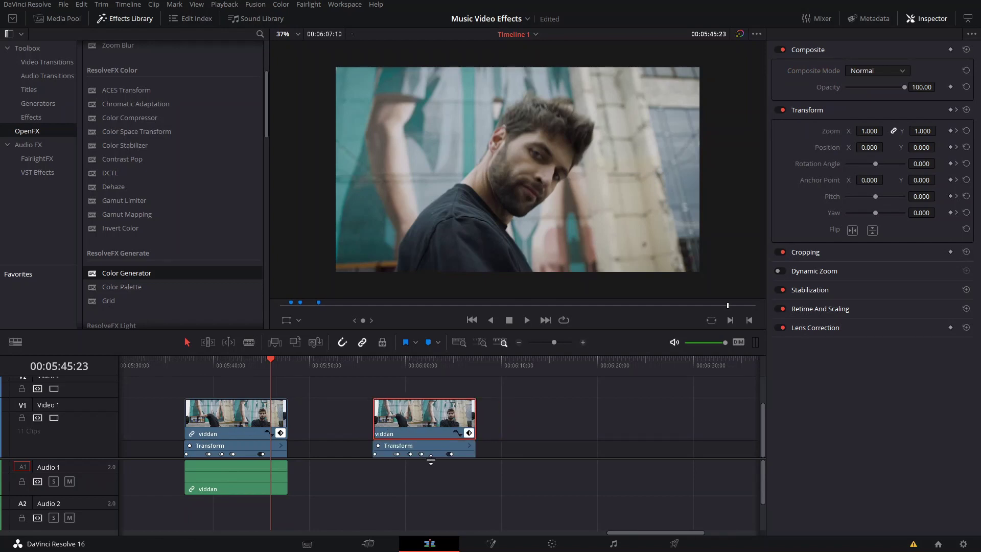
{"action": "key", "text": "ctrl+z"}
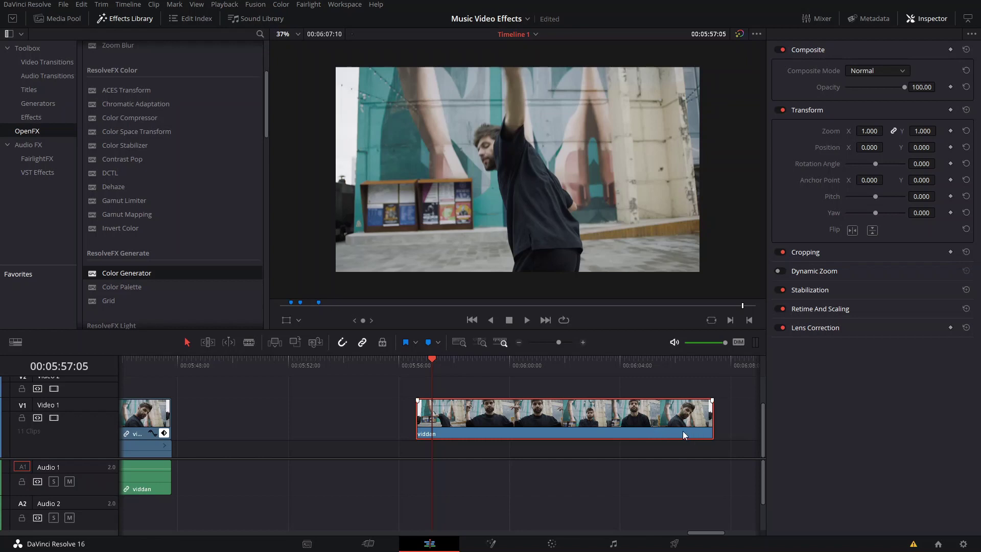
- Add Zoom keyframes to the copied viddan clip at 06:00:11 and two frames before and after it
{"action": "left_click_drag", "start_coordinate": [444, 369], "coordinate": [522, 382]}
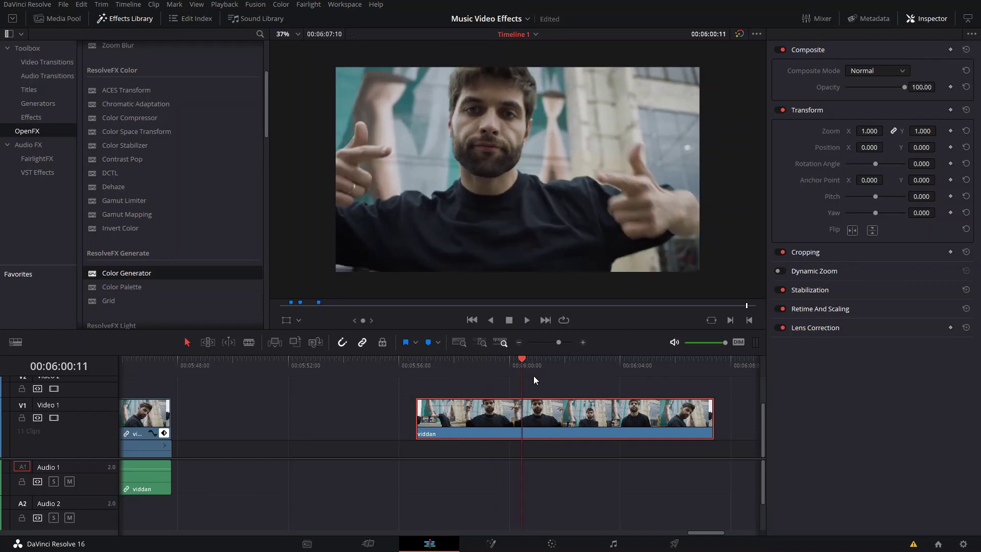
{"action": "left_click", "coordinate": [950, 131]}
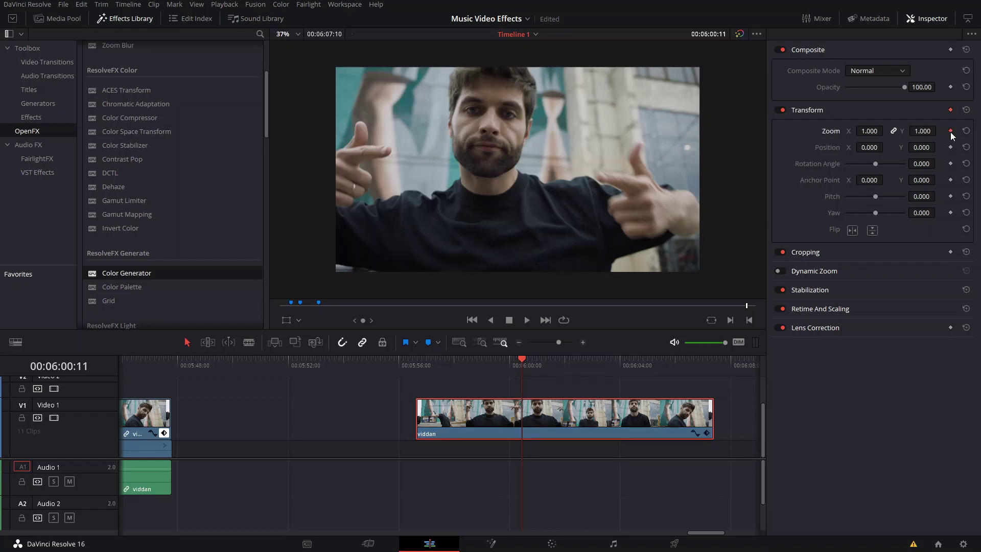
{"action": "key", "text": "Left"}
{"action": "key", "text": "Left"}
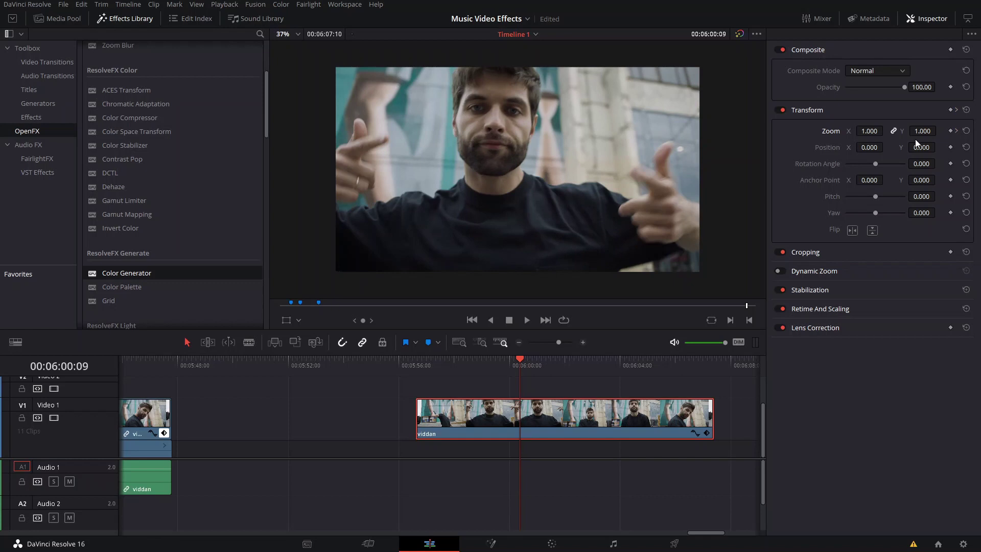
{"action": "left_click", "coordinate": [950, 131]}
{"action": "key", "text": "Right"}
{"action": "key", "text": "Right"}
{"action": "key", "text": "Right"}
{"action": "key", "text": "Right"}
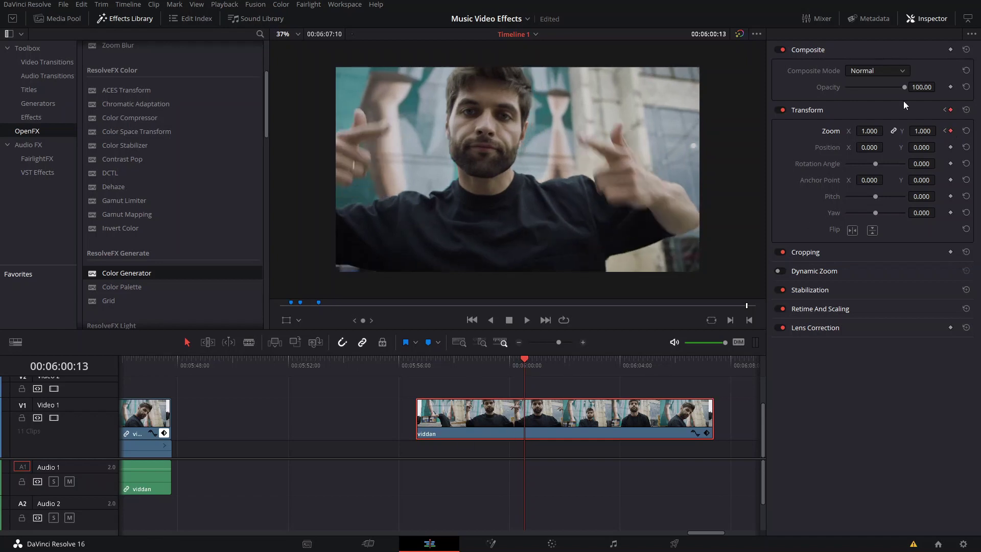
- Set the Zoom at the middle keyframe, 06:00:11, to 1.110 and play back the zoom
{"action": "key", "text": "Left"}
{"action": "key", "text": "Left"}
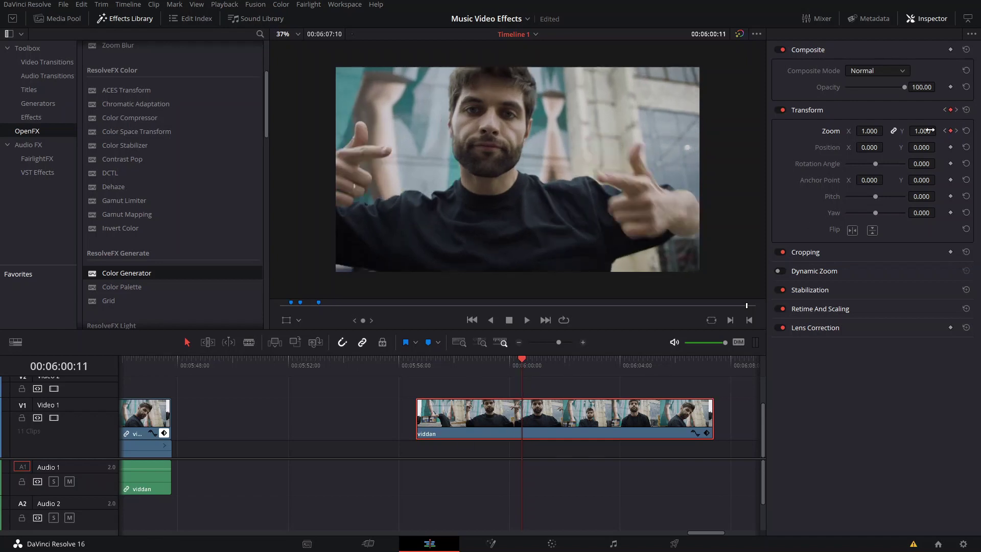
{"action": "left_click_drag", "start_coordinate": [938, 130], "coordinate": [640, 227]}
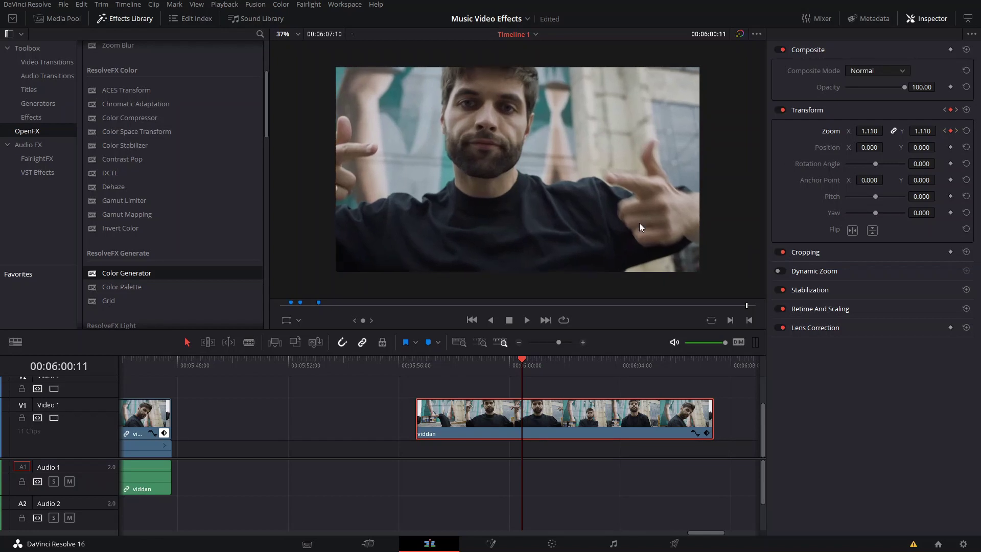
{"action": "left_click", "coordinate": [505, 368]}
{"action": "key", "text": "space"}
{"action": "left_click", "coordinate": [511, 368]}
{"action": "key", "text": "space"}
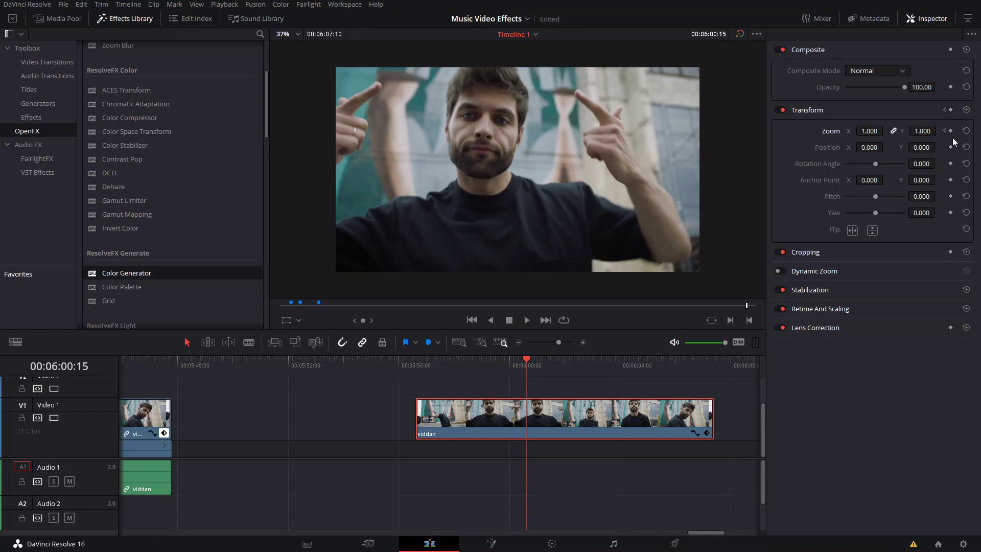
- Set the Zoom at the middle keyframe to 1.240 and play back the stronger zoom
{"action": "left_click", "coordinate": [944, 132]}
{"action": "left_click", "coordinate": [944, 132]}
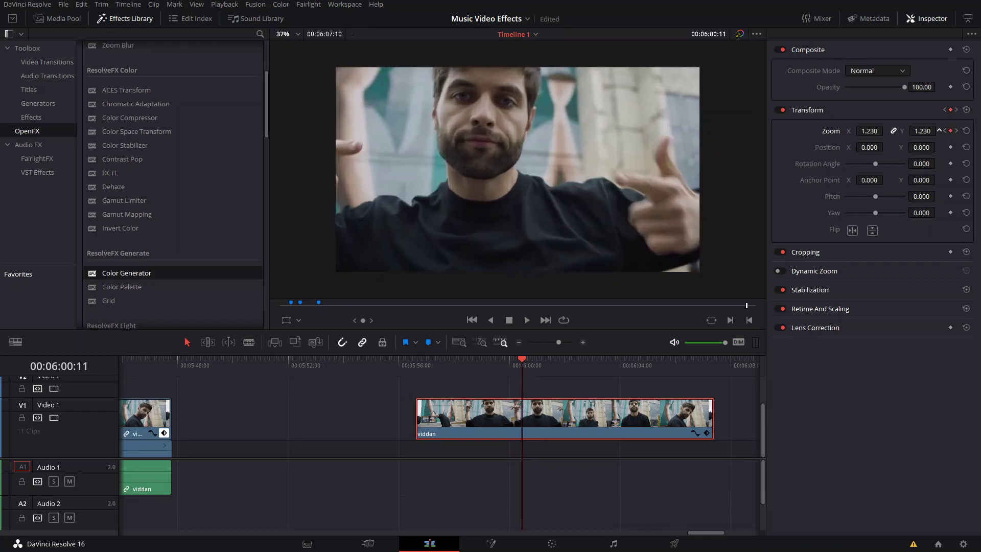
{"action": "left_click", "coordinate": [495, 362]}
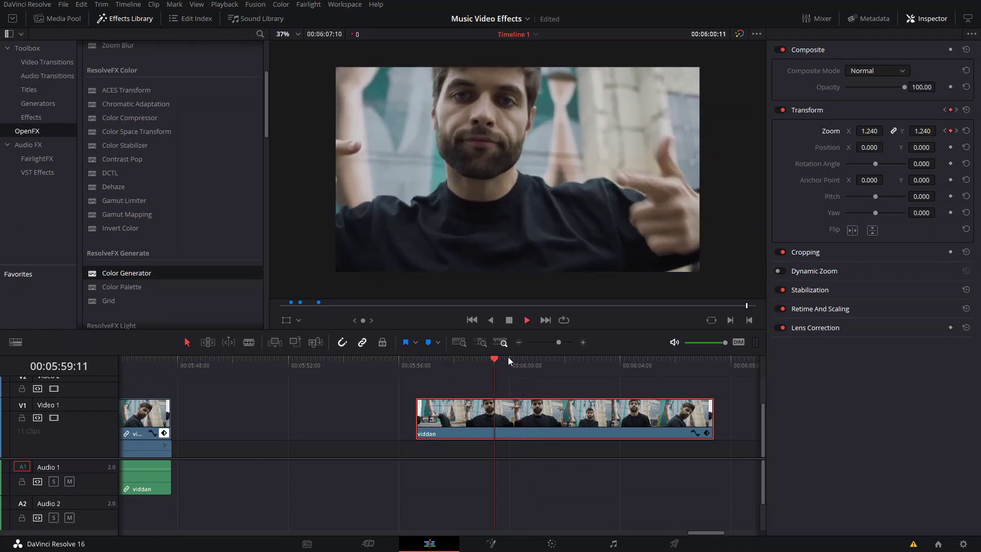
{"action": "key", "text": "space"}
{"action": "key", "text": "space"}
- Set the middle zoom keyframe on the viddan copy to Ease In and Out and preview the zoom
{"action": "left_click", "coordinate": [706, 433]}
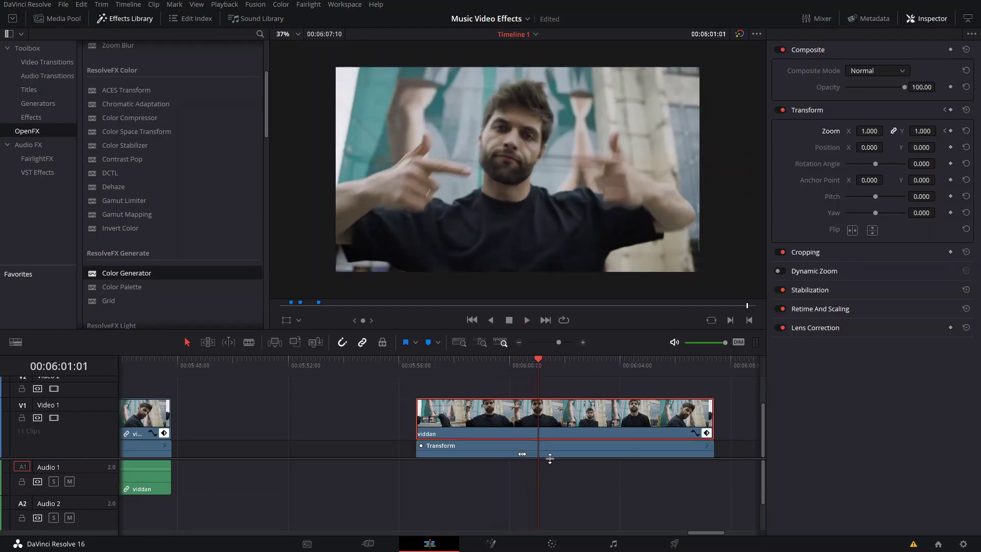
{"action": "scroll", "coordinate": [521, 455], "scroll_direction": "up", "scroll_amount": 2}
{"action": "scroll", "coordinate": [487, 452], "scroll_direction": "up", "scroll_amount": 1}
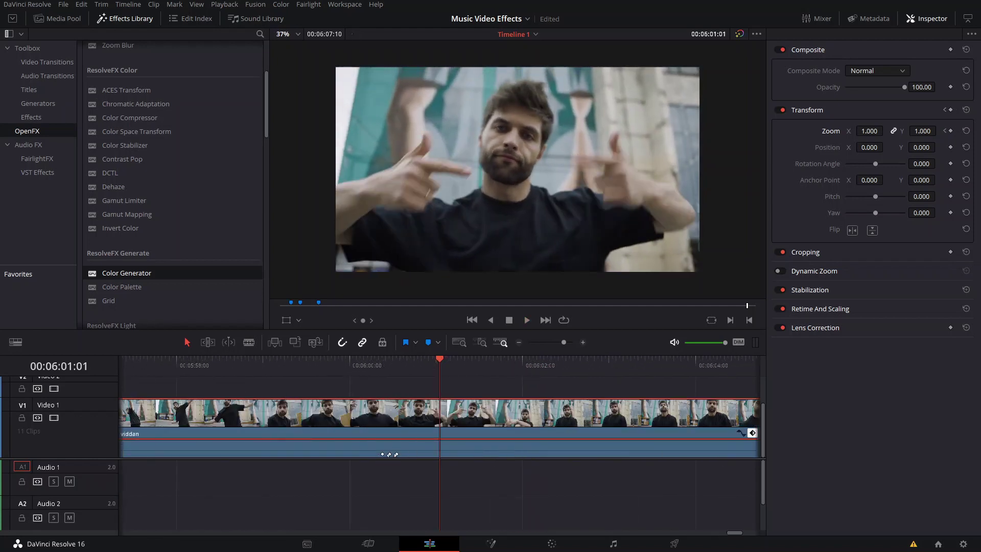
{"action": "right_click", "coordinate": [390, 453]}
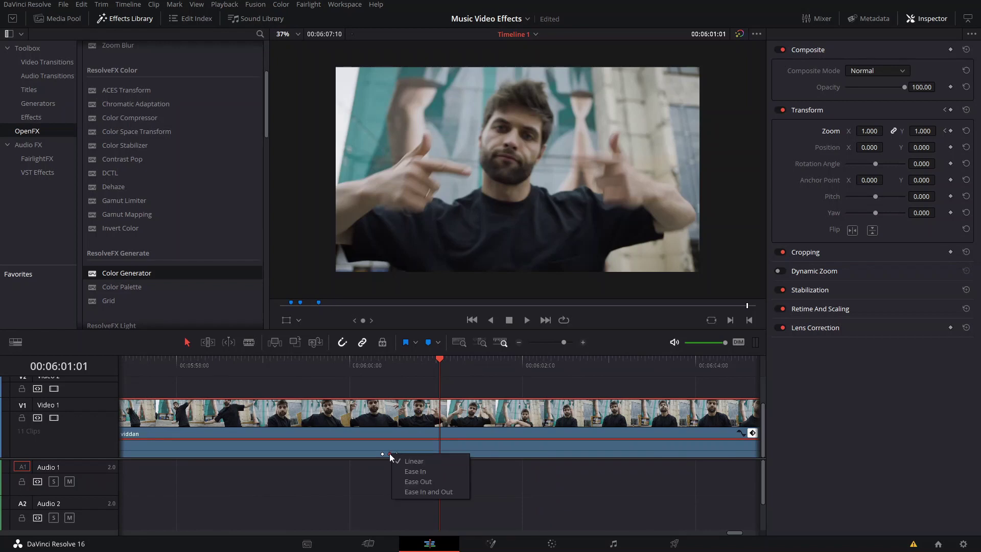
{"action": "left_click", "coordinate": [448, 492]}
{"action": "left_click", "coordinate": [372, 367]}
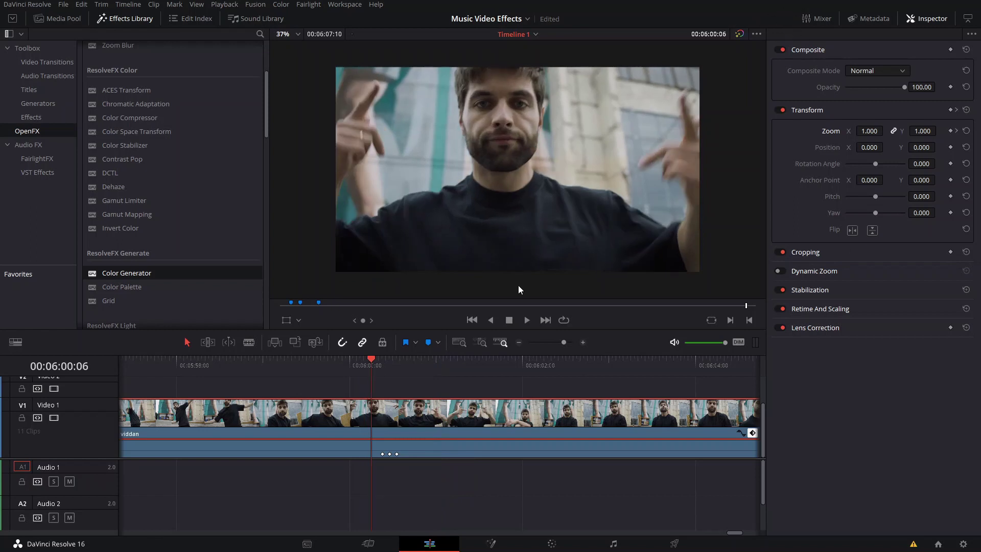
{"action": "key", "text": "space"}
{"action": "key", "text": "space"}
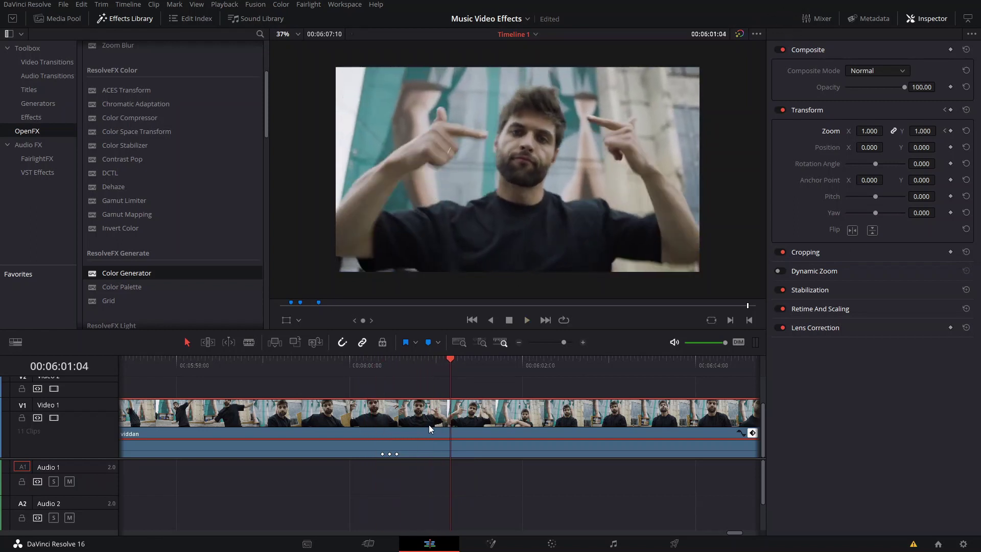
- Duplicate the three zoom keyframes three times in succession, with middle keyframes at 06:01:20, 06:02:01 and 06:02:06
{"action": "left_click_drag", "start_coordinate": [414, 453], "coordinate": [351, 477]}
{"action": "left_click", "coordinate": [397, 454]}
{"action": "left_click_drag", "start_coordinate": [397, 454], "coordinate": [467, 481]}
{"action": "left_click_drag", "start_coordinate": [521, 454], "coordinate": [533, 459]}
{"action": "left_click", "coordinate": [499, 488]}
{"action": "left_click", "coordinate": [485, 440]}
{"action": "left_click", "coordinate": [534, 476]}
{"action": "mouse_move", "coordinate": [517, 467]}
{"action": "left_mouse_down"}
{"action": "mouse_move", "coordinate": [536, 451]}
{"action": "mouse_move", "coordinate": [526, 458]}
{"action": "mouse_move", "coordinate": [534, 459]}
{"action": "left_mouse_up"}
{"action": "left_click", "coordinate": [553, 473]}
{"action": "key", "text": "ctrl+equal"}
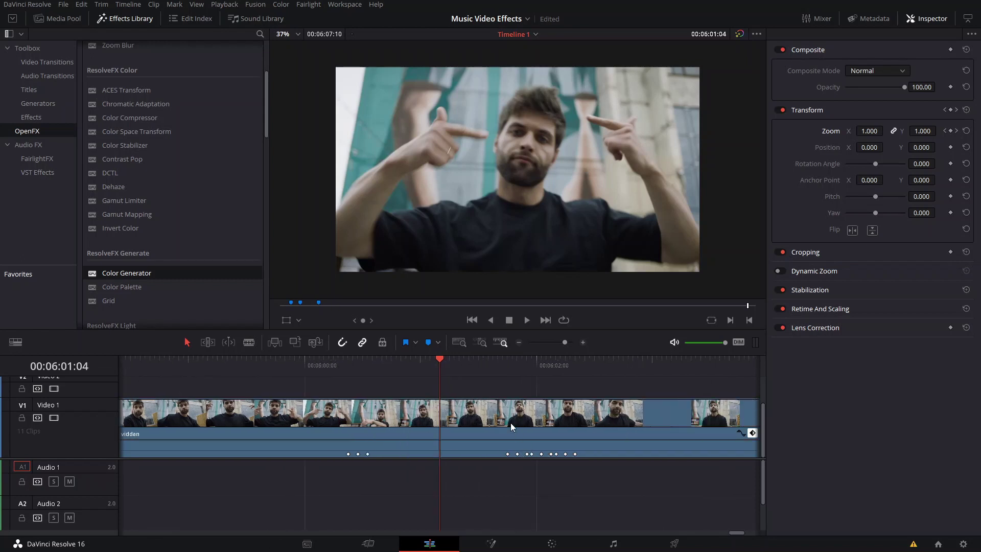
- Step through the frames around the keyframe at 06:01:20 to check the clip's Zoom values
{"action": "left_click", "coordinate": [516, 372]}
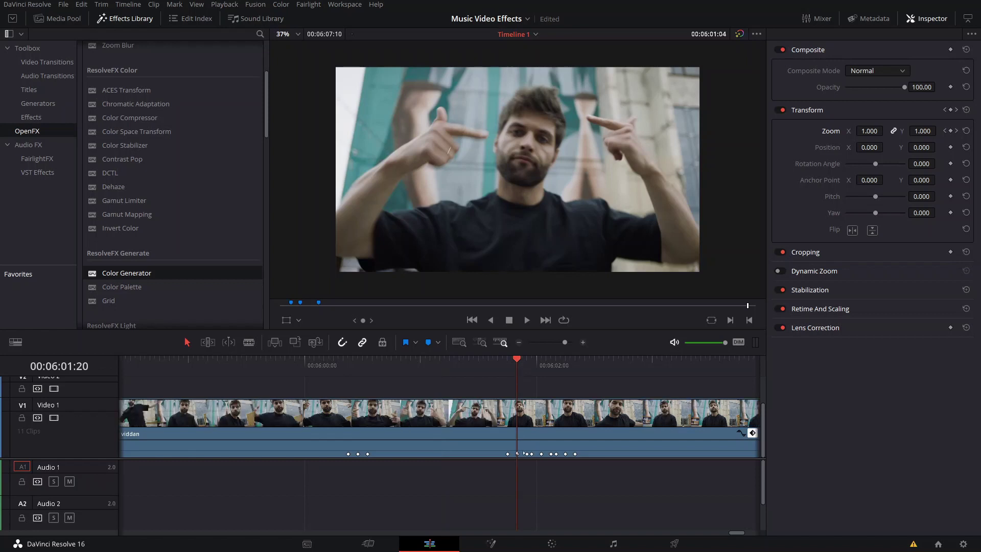
{"action": "left_click", "coordinate": [523, 448]}
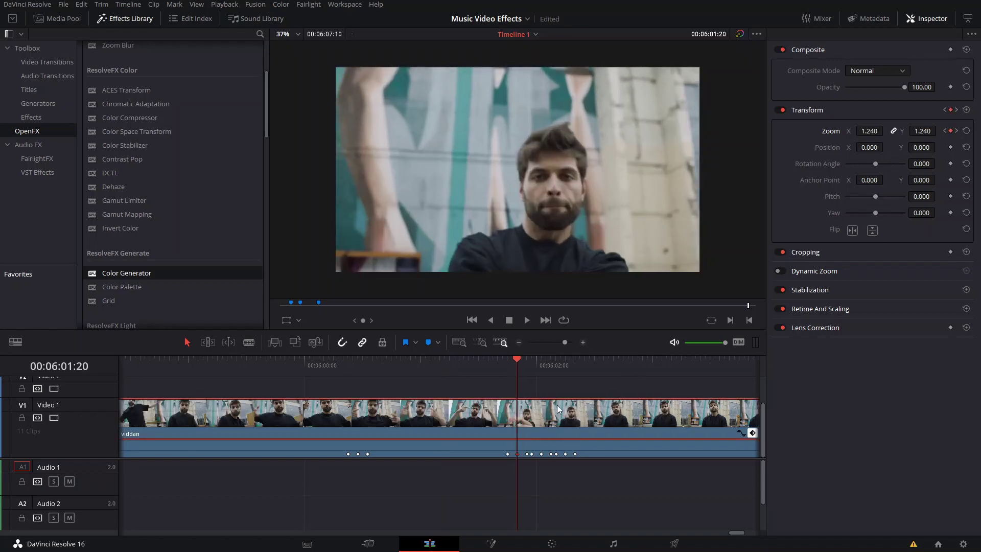
{"action": "key", "text": "Right"}
{"action": "key", "text": "Right"}
{"action": "key", "text": "Right"}
{"action": "key", "text": "Right"}
{"action": "key", "text": "Left"}
{"action": "key", "text": "Left"}
{"action": "key", "text": "Left"}
{"action": "key", "text": "Left"}
{"action": "key", "text": "Left"}
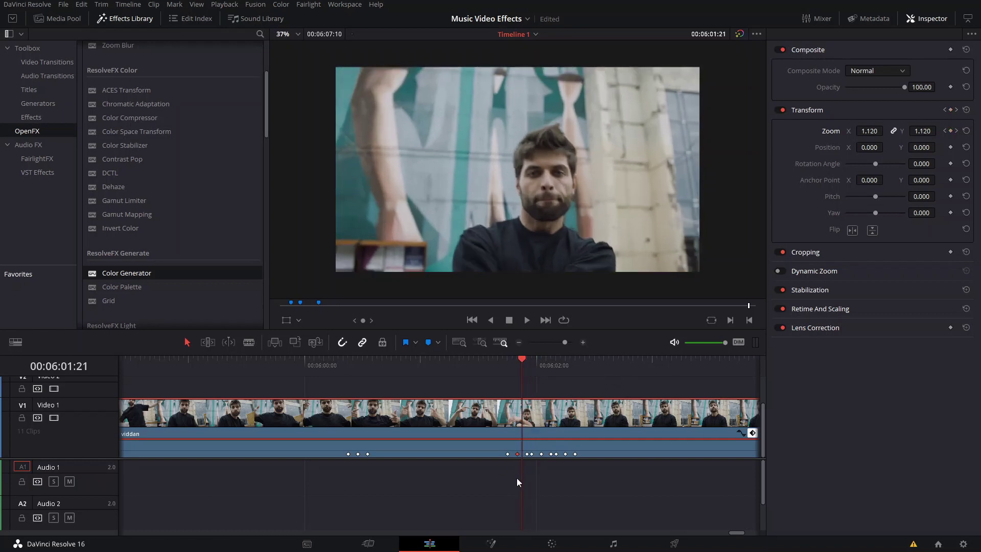
{"action": "key", "text": "Right"}
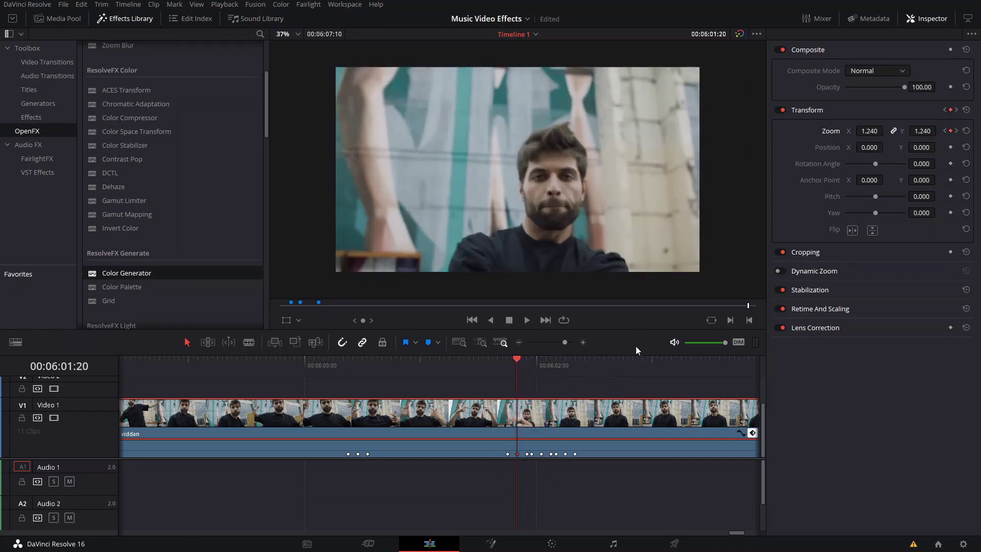
- Set the Zoom at the middle keyframe of the next group, 06:02:01, to 1.310
{"action": "key", "text": "Right"}
{"action": "key", "text": "Right"}
{"action": "key", "text": "Right"}
{"action": "key", "text": "Right"}
{"action": "key", "text": "Right"}
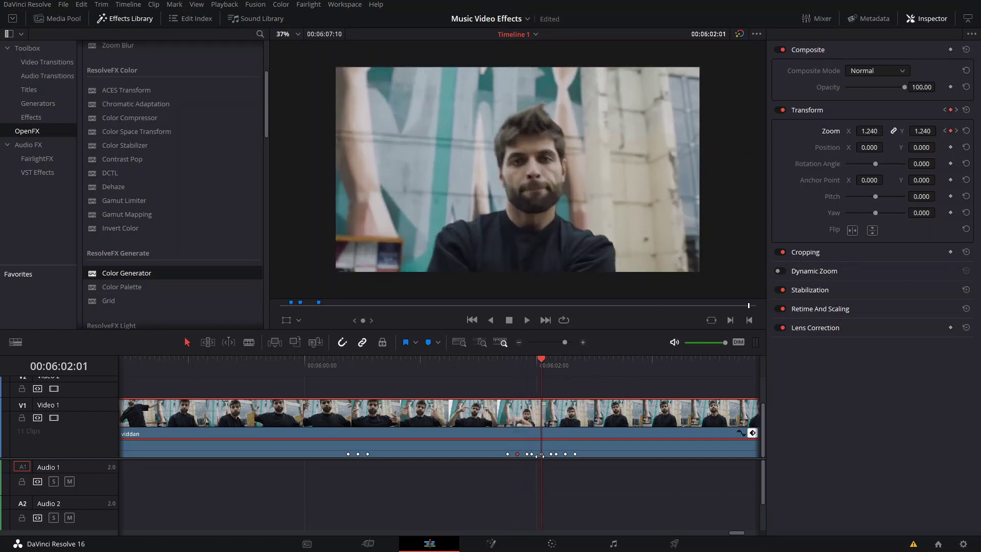
{"action": "left_click_drag", "start_coordinate": [869, 131], "coordinate": [882, 131]}
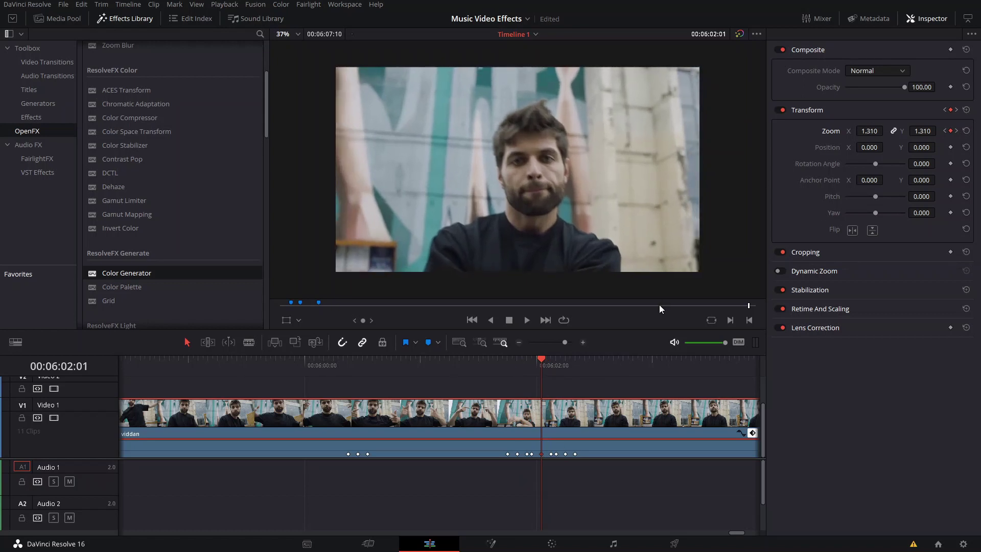
- Set the Zoom at the middle keyframe of the last group, 06:02:06, to 1.390
{"action": "key", "text": "Right"}
{"action": "left_click", "coordinate": [564, 453]}
{"action": "key", "text": "Right"}
{"action": "key", "text": "Right"}
{"action": "key", "text": "Right"}
{"action": "key", "text": "Right"}
{"action": "key", "text": "Right"}
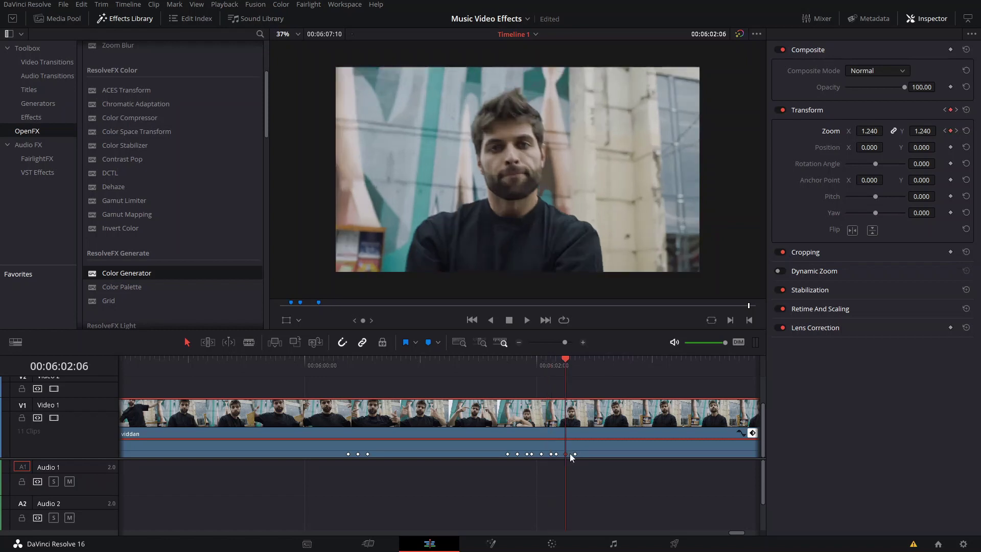
{"action": "key", "text": "Left"}
{"action": "left_click_drag", "start_coordinate": [871, 130], "coordinate": [883, 131]}
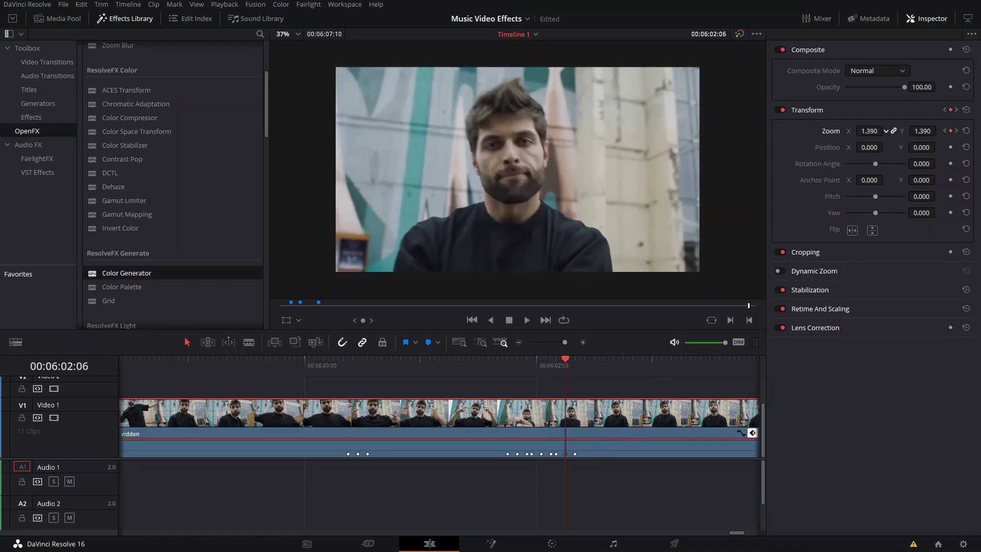
- Play back the three consecutive zoom pulses on the viddan copy several times
{"action": "left_click", "coordinate": [493, 371]}
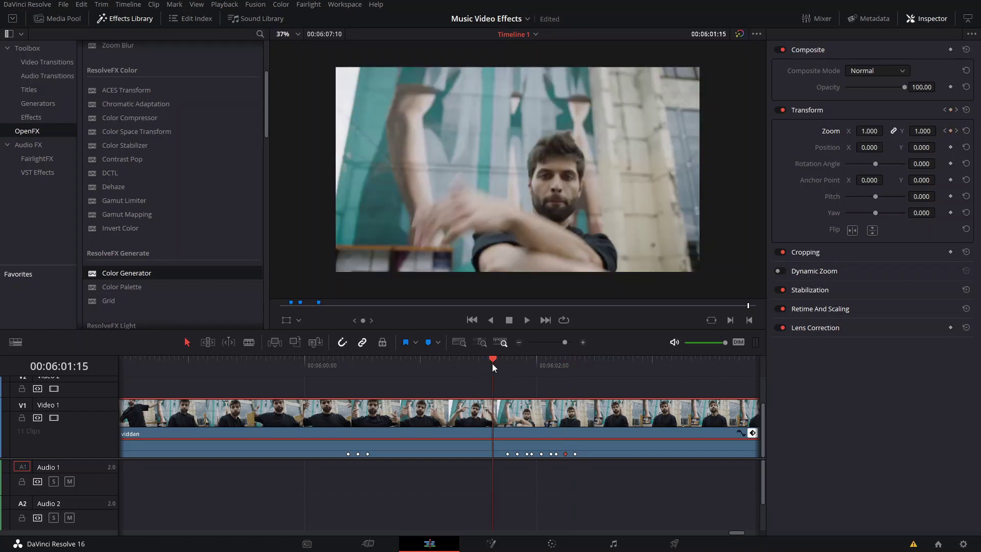
{"action": "key", "text": "space"}
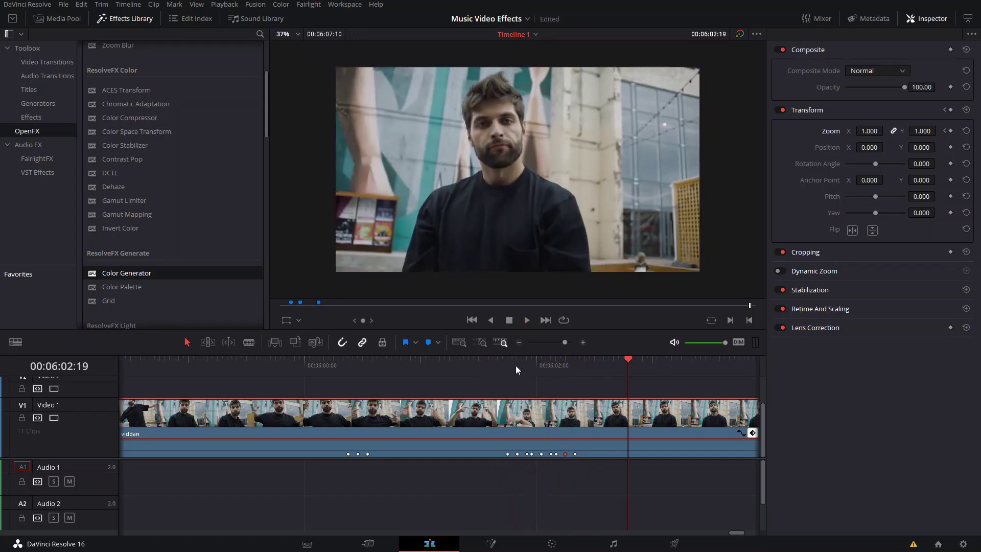
{"action": "left_click", "coordinate": [508, 363]}
{"action": "key", "text": "space"}
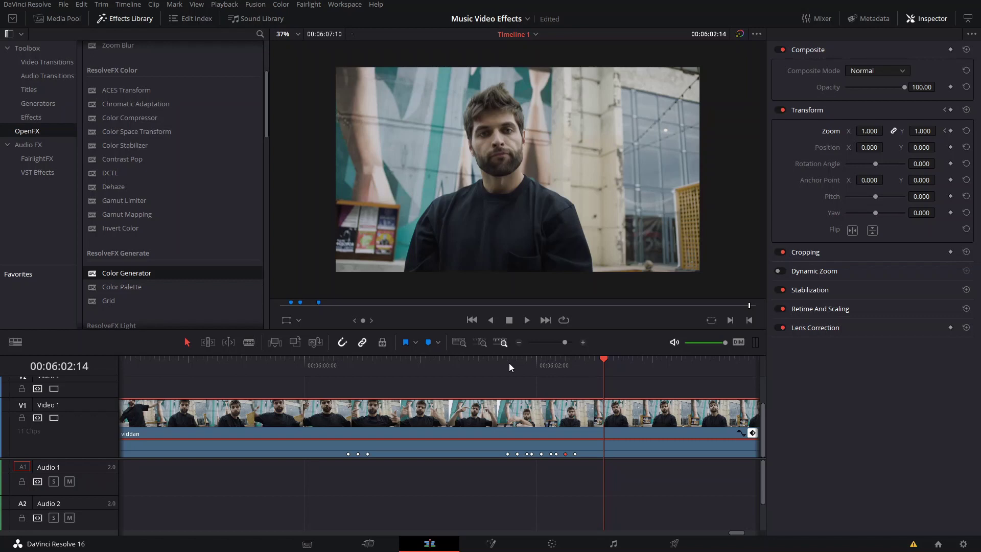
{"action": "left_click", "coordinate": [508, 362]}
{"action": "key", "text": "space"}
{"action": "key", "text": "space"}
{"action": "key", "text": "ctrl+minus"}
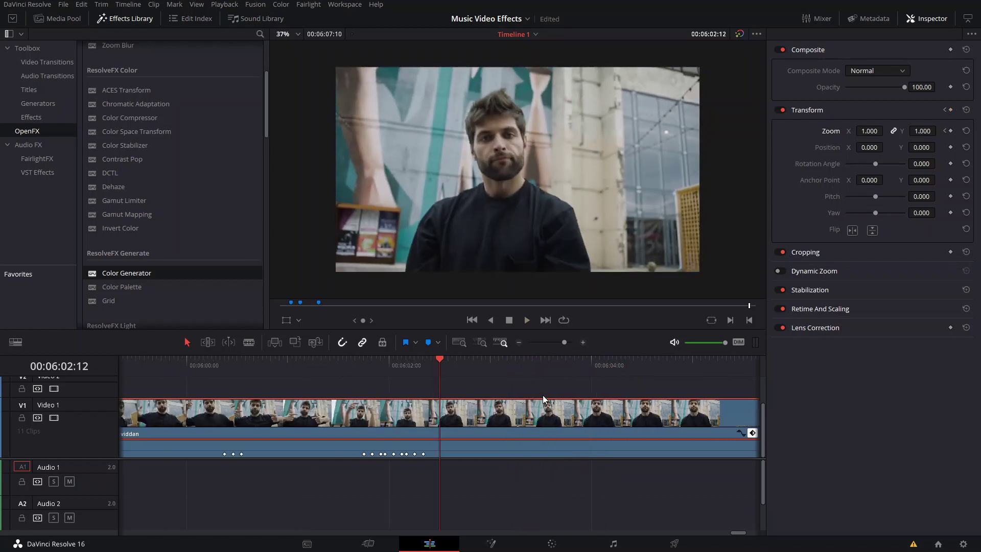